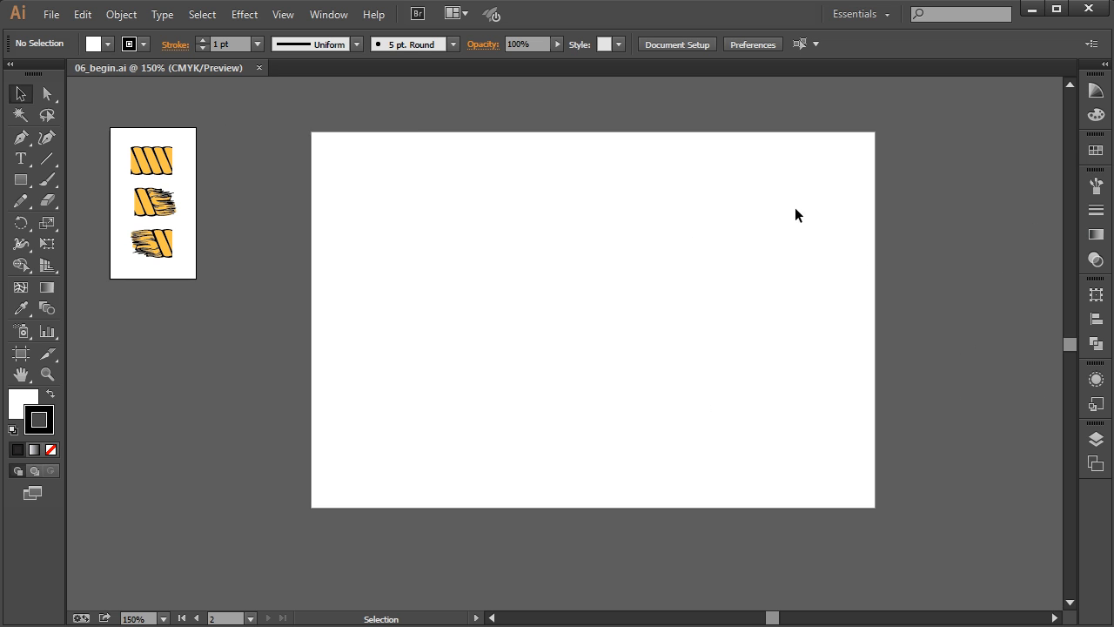
- Paint a freehand S-shaped curve in the upper part of the artboard and apply the Denim Seam pattern brush to it
click(47, 179)
mouse_move(638, 167)
mouse_down()
mouse_move(550, 186)
mouse_move(664, 244)
mouse_move(489, 267)
mouse_up()
click(21, 93)
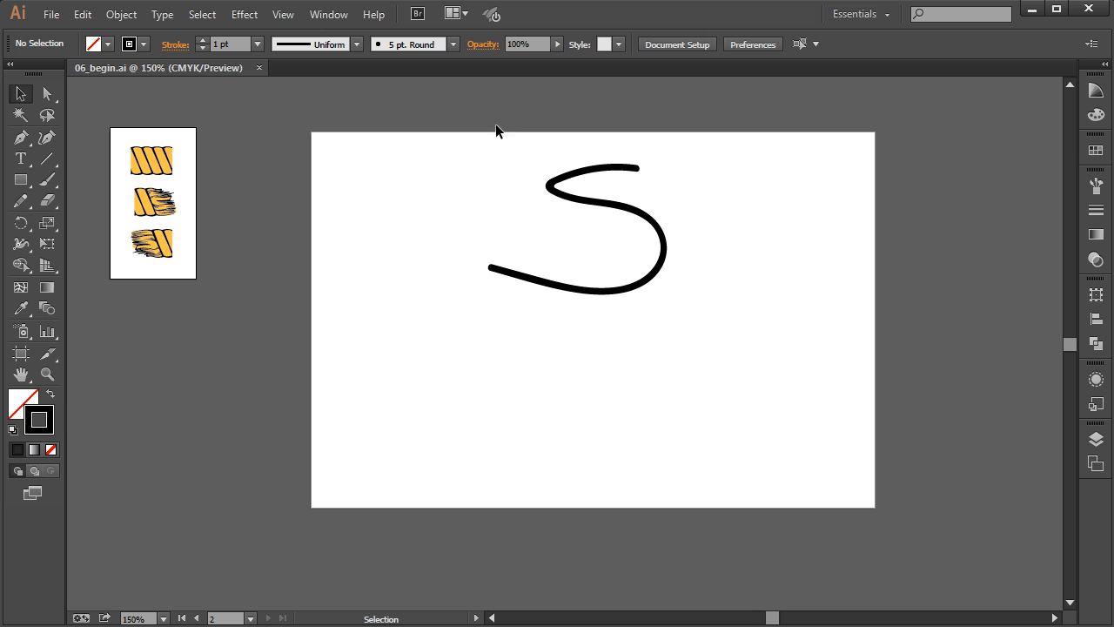
drag(677, 169, 587, 242)
click(1095, 185)
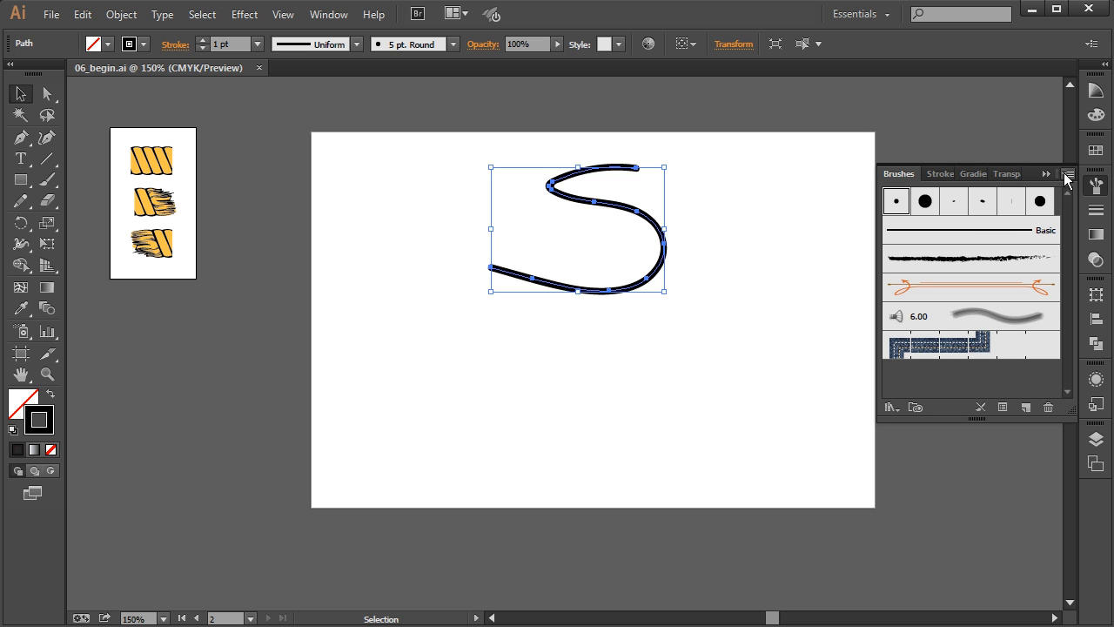
click(1069, 174)
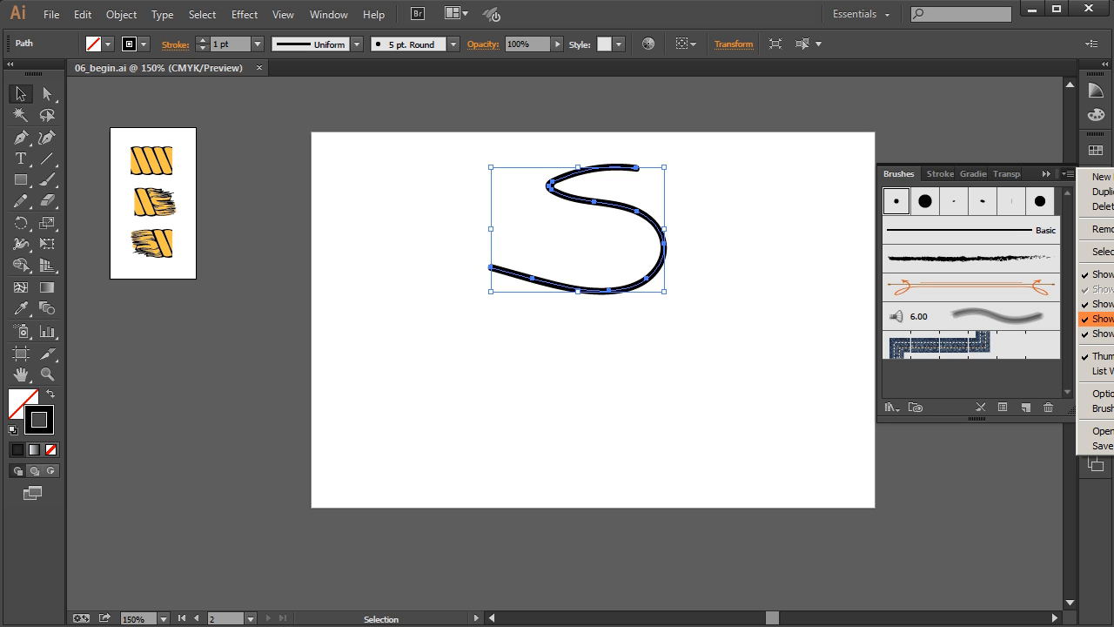
click(958, 355)
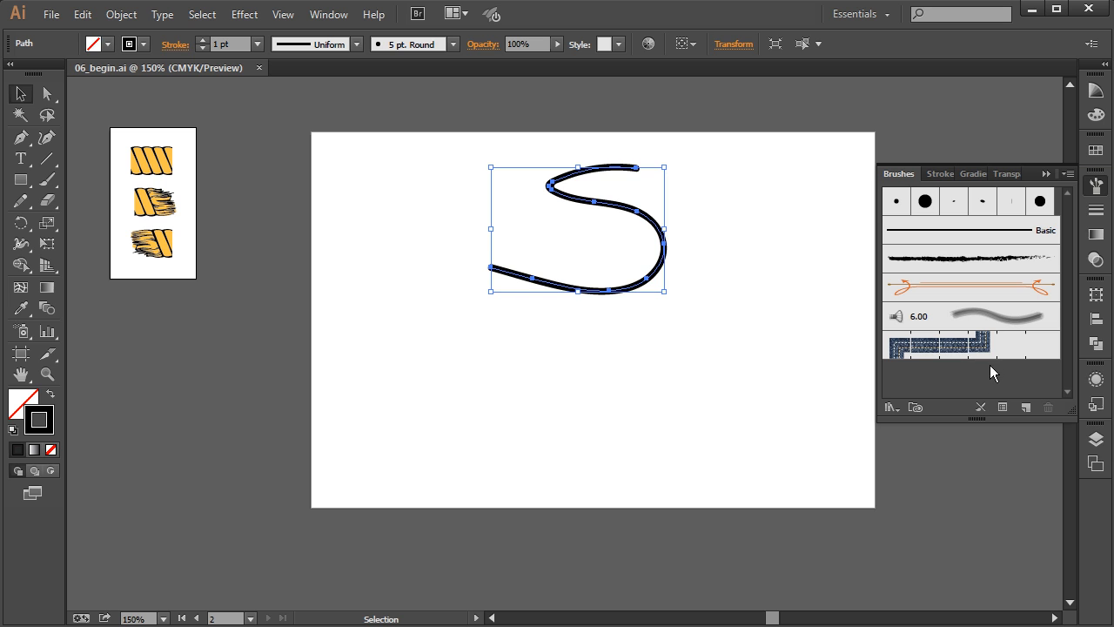
click(1001, 352)
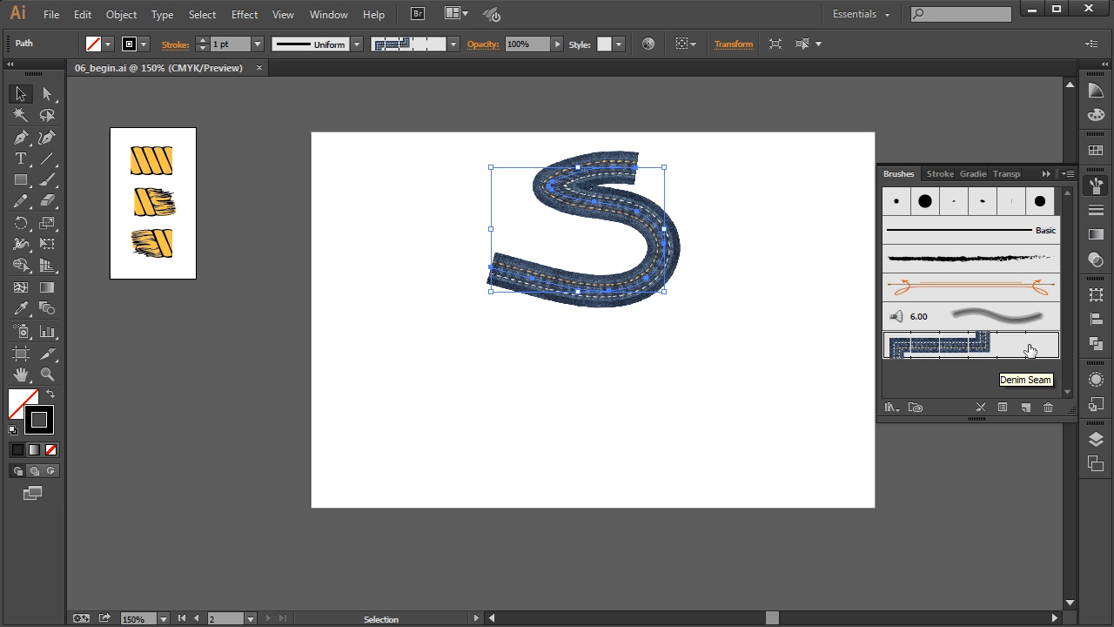
click(434, 363)
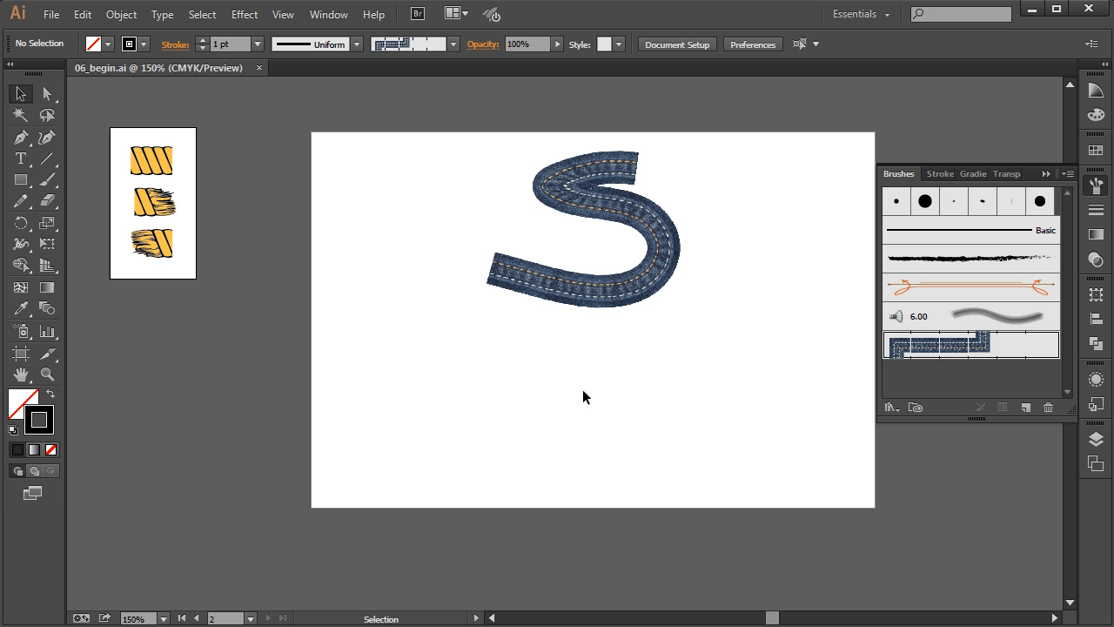
- Draw a rectangle below the S-shaped curve and apply the Denim Seam pattern brush to its outline
click(24, 181)
mouse_move(379, 319)
mouse_down()
mouse_move(430, 412)
mouse_move(554, 420)
mouse_up()
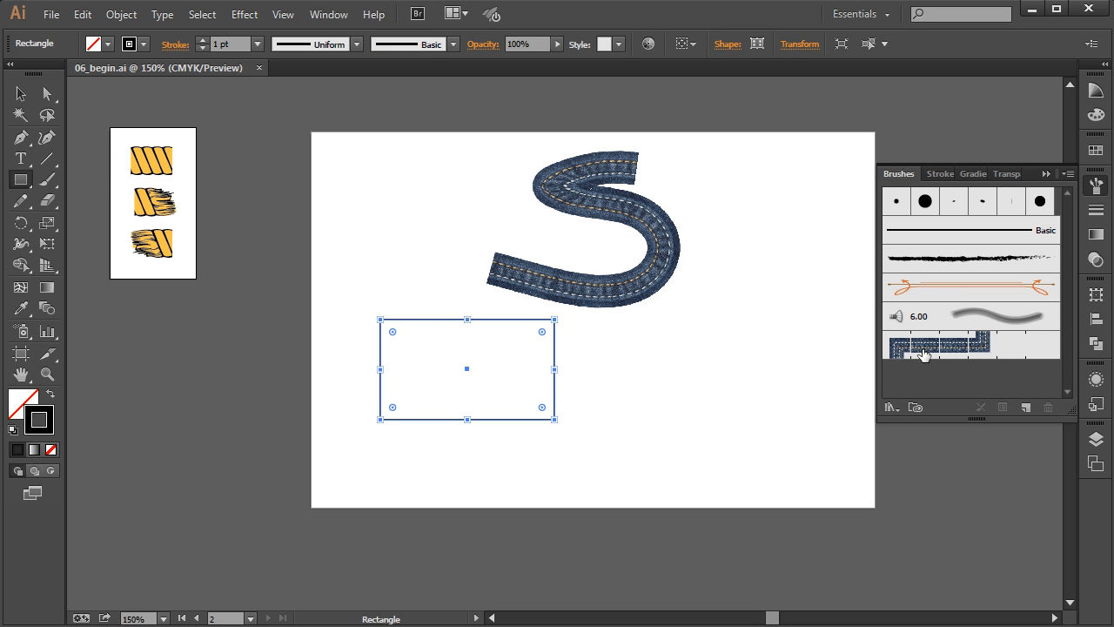
click(973, 349)
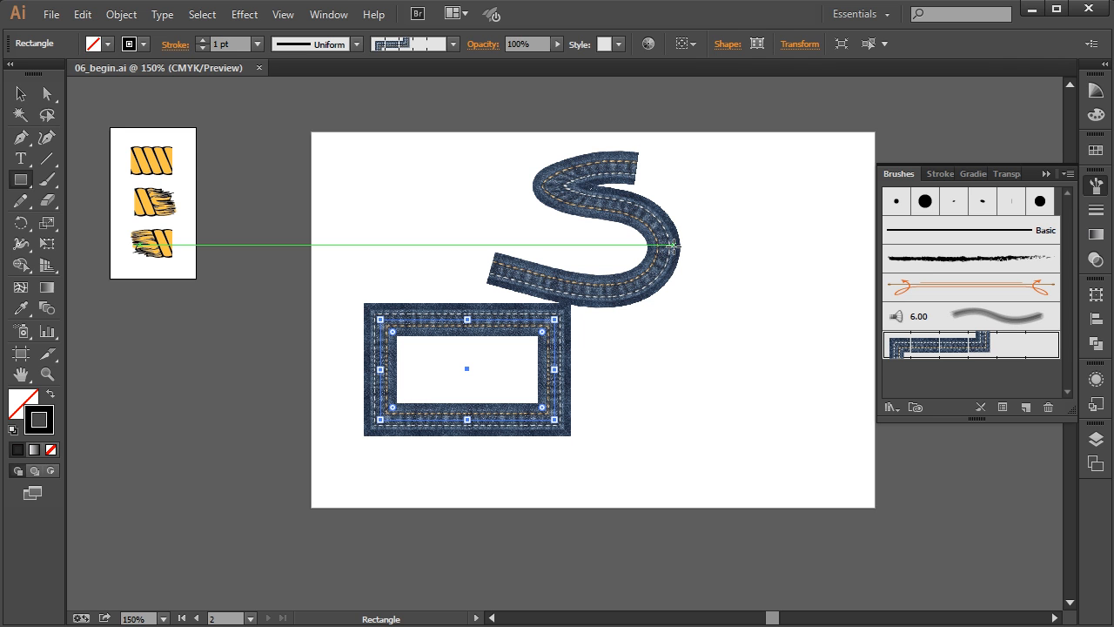
- Delete the denim S-shaped curve and the denim rectangle from the artboard
click(21, 93)
drag(335, 152, 698, 464)
key(Delete)
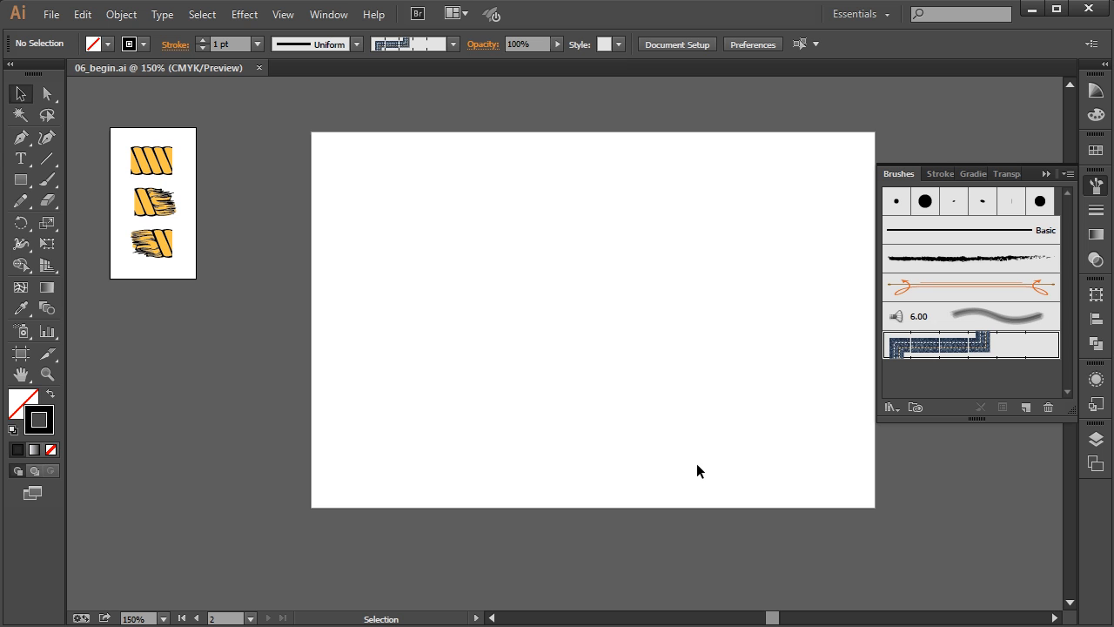
- Switch the shape tool from Rectangle to Ellipse
click(21, 180)
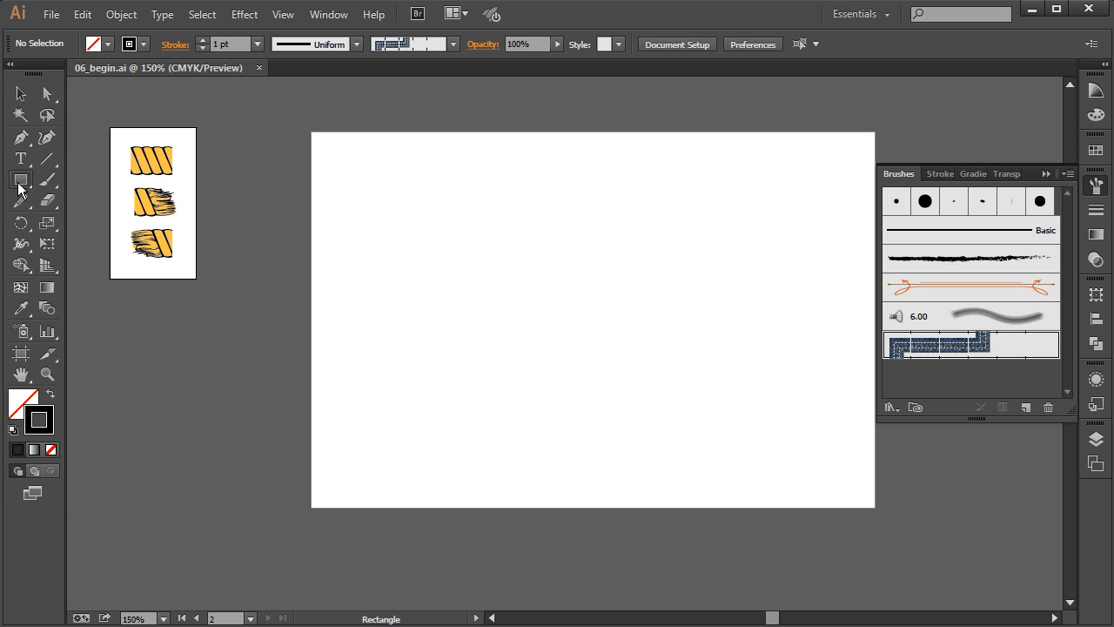
click(20, 180)
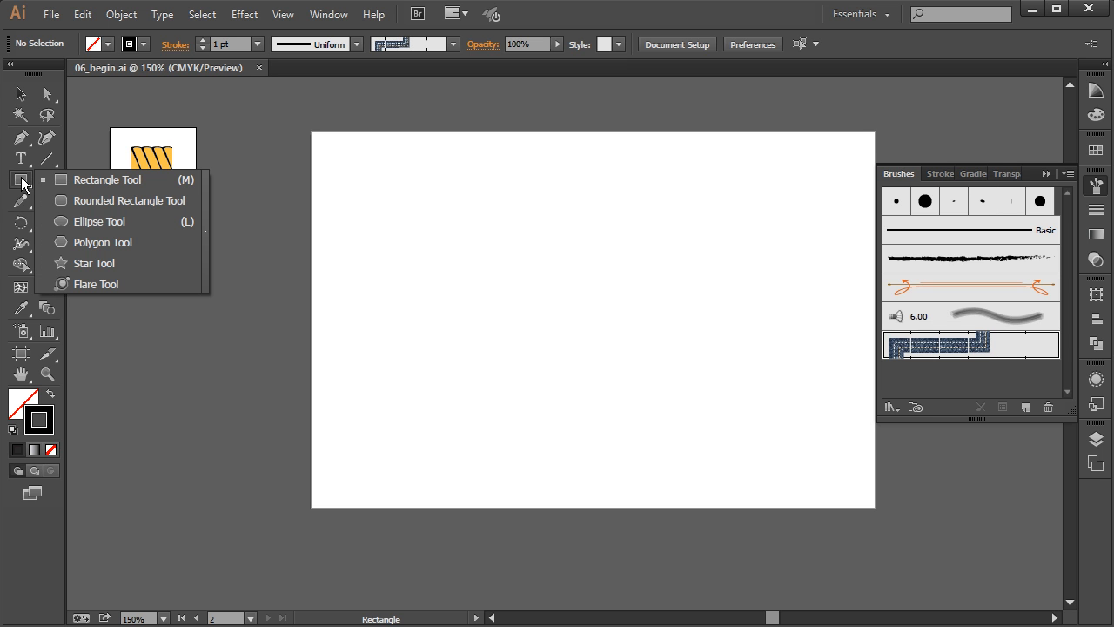
click(100, 220)
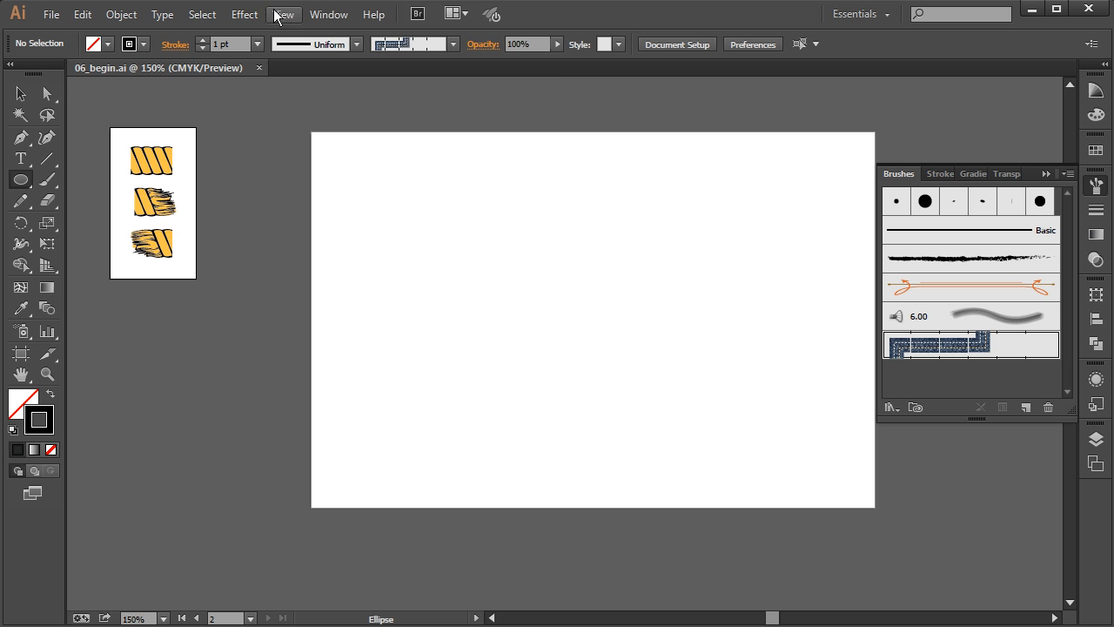
click(329, 14)
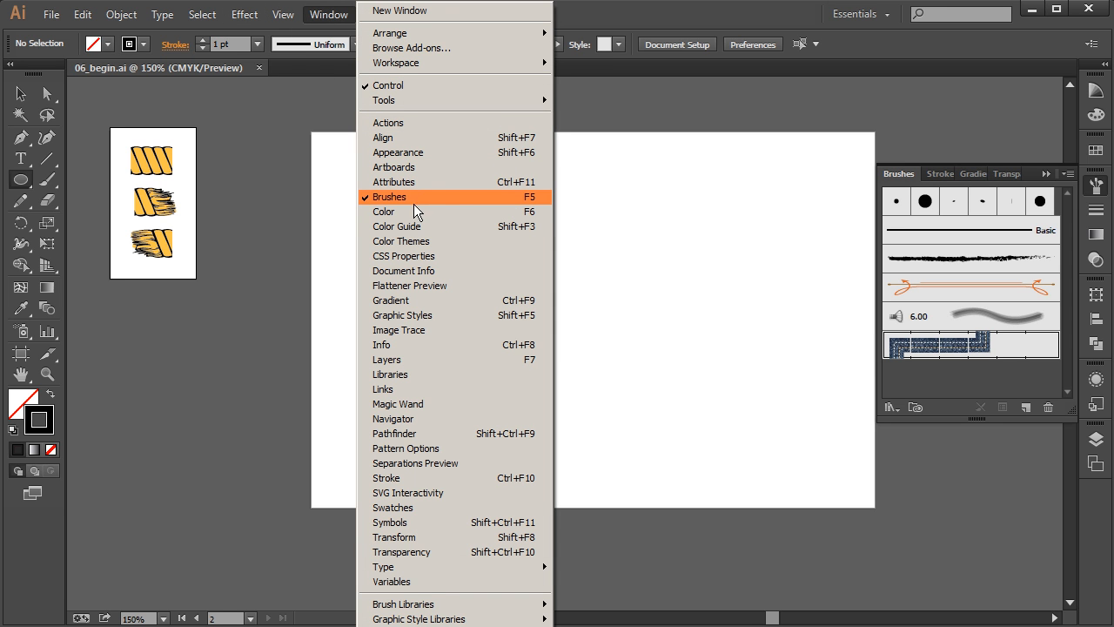
click(650, 201)
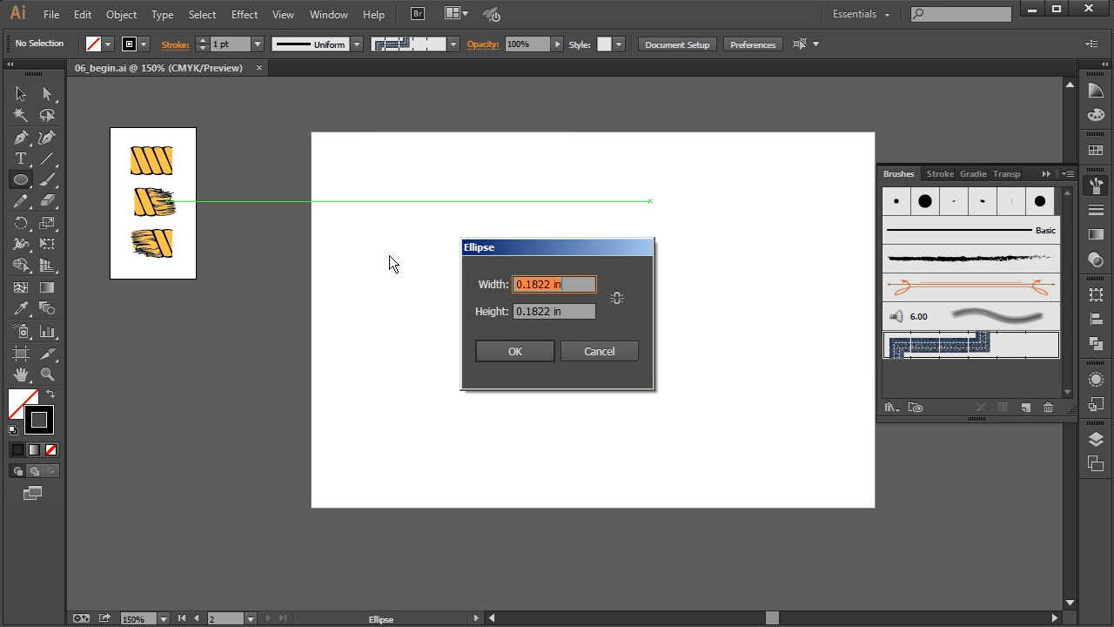
click(606, 350)
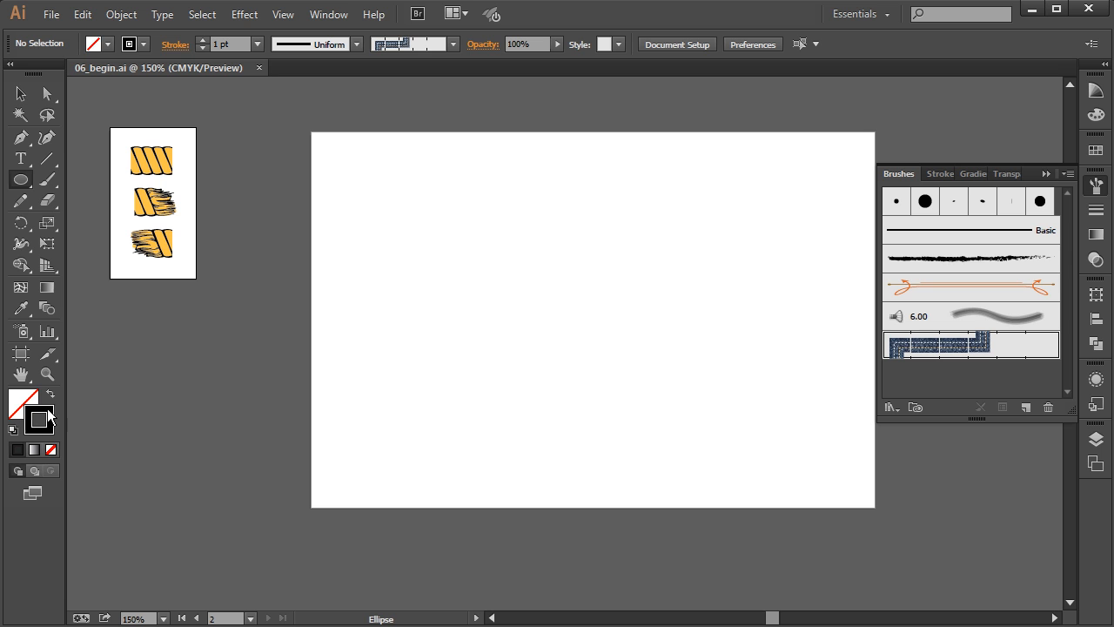
- Draw a red (C42126) circle without stroke near the artboard's upper-left corner and a smaller white highlight circle inside it
click(50, 449)
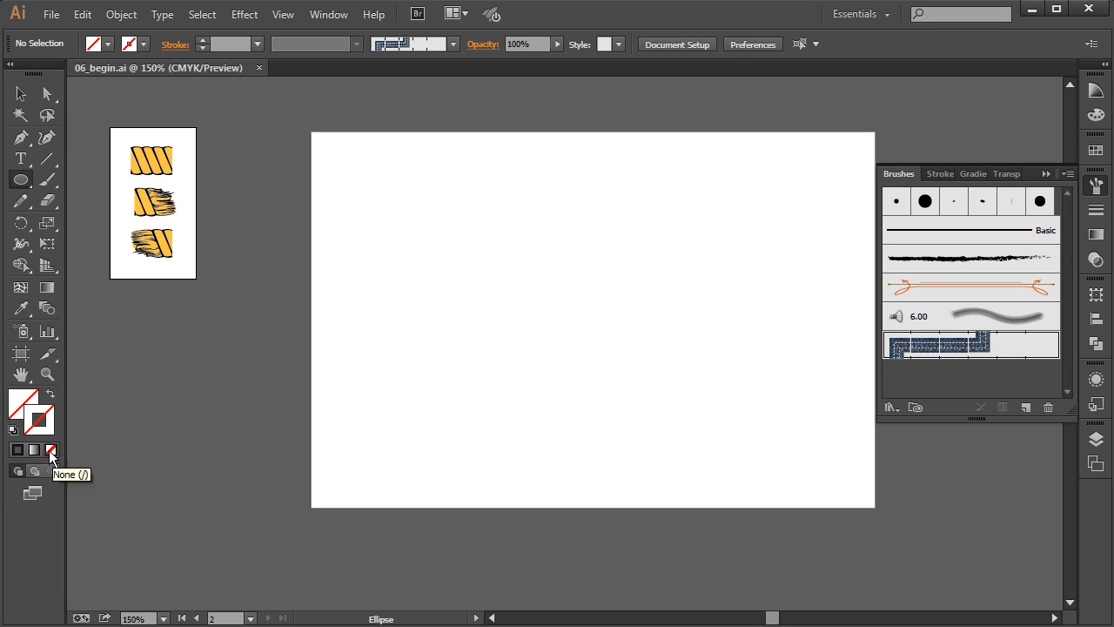
click(23, 409)
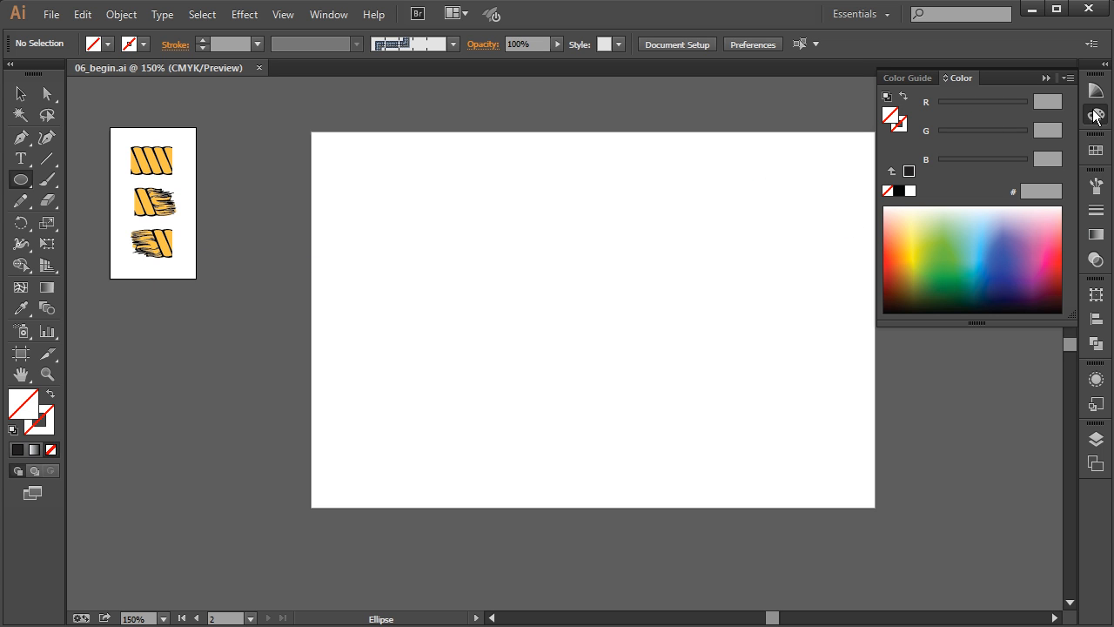
drag(952, 252, 886, 269)
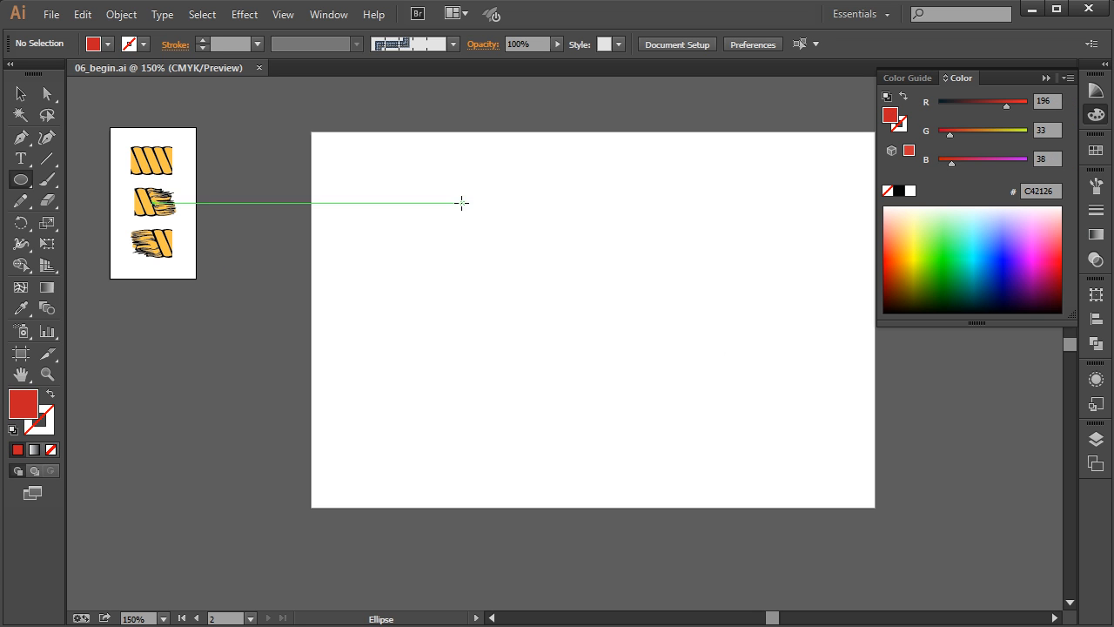
drag(330, 157, 376, 201)
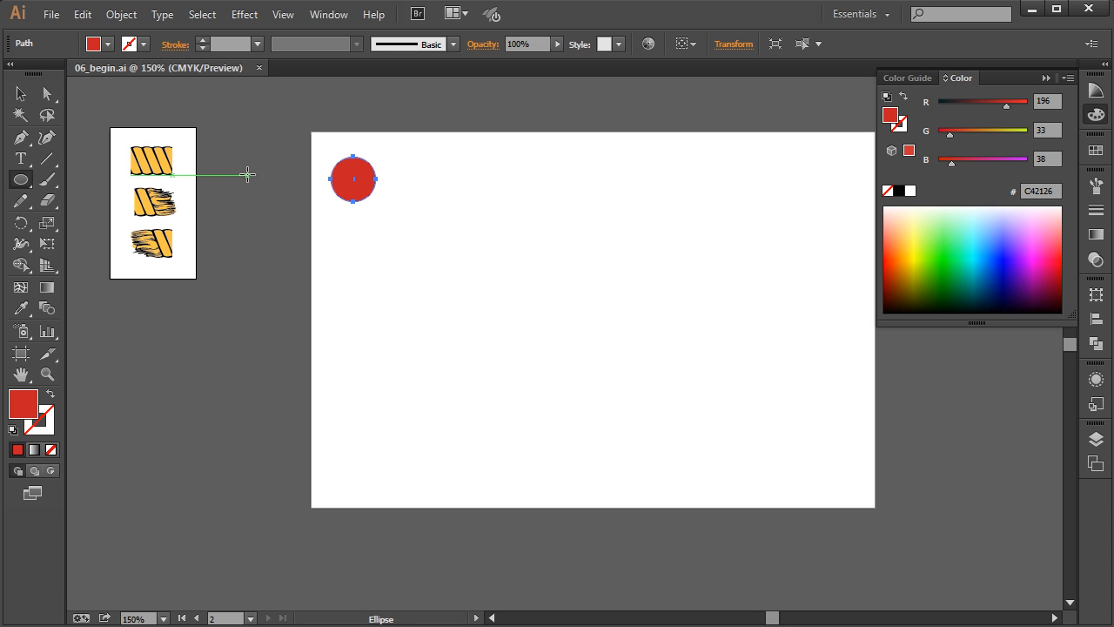
drag(349, 162, 370, 181)
click(909, 191)
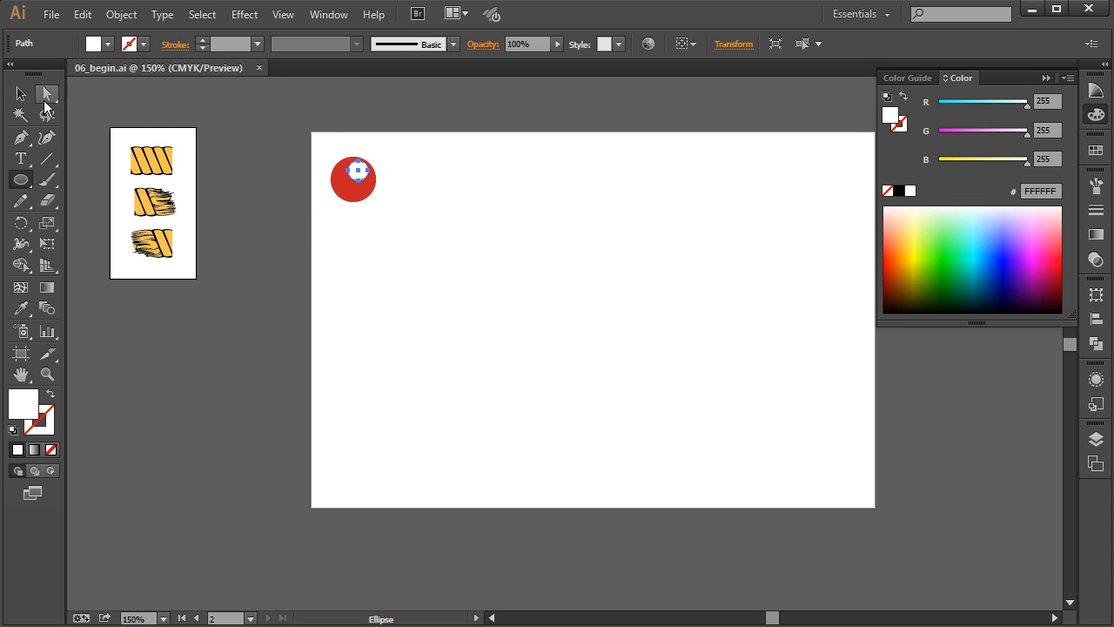
- Create a new Pattern Brush from the red circle and its white highlight
click(20, 93)
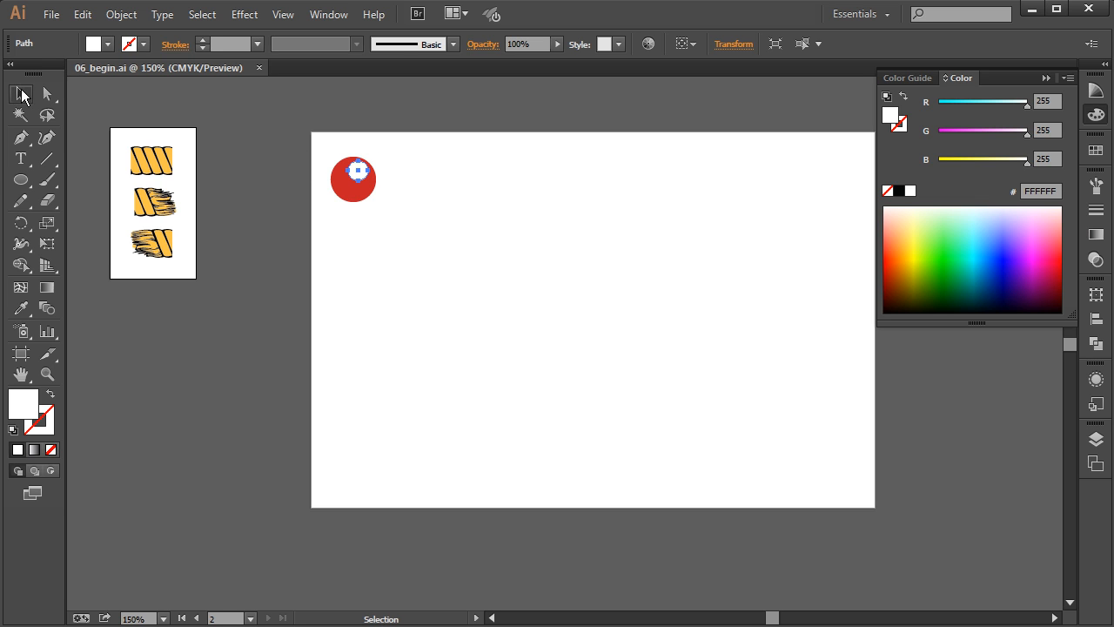
click(283, 126)
drag(310, 160, 562, 175)
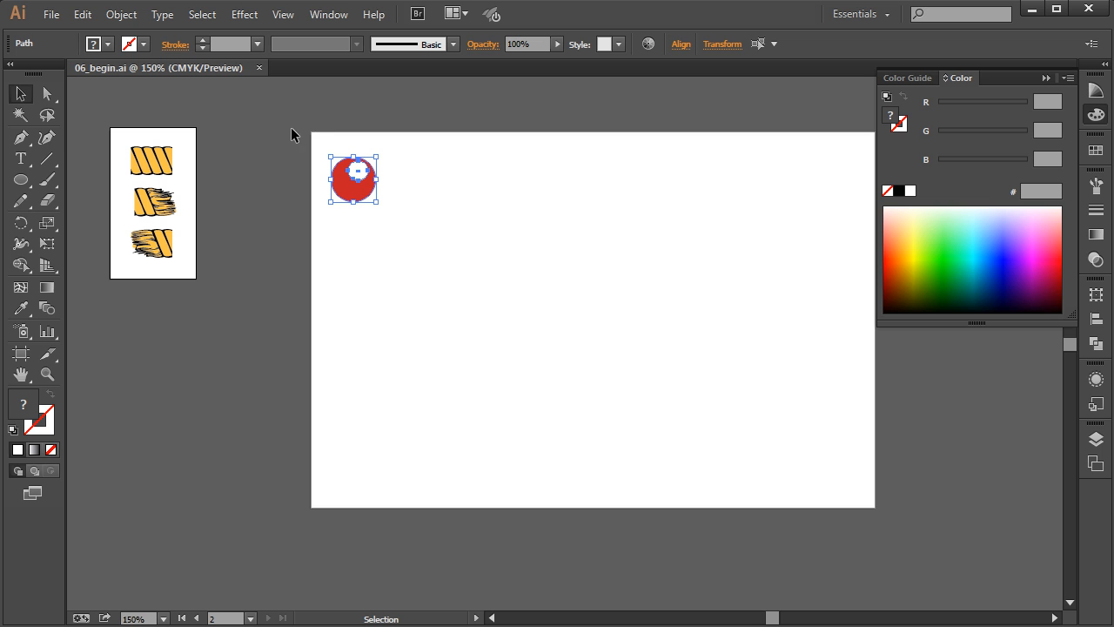
click(1096, 186)
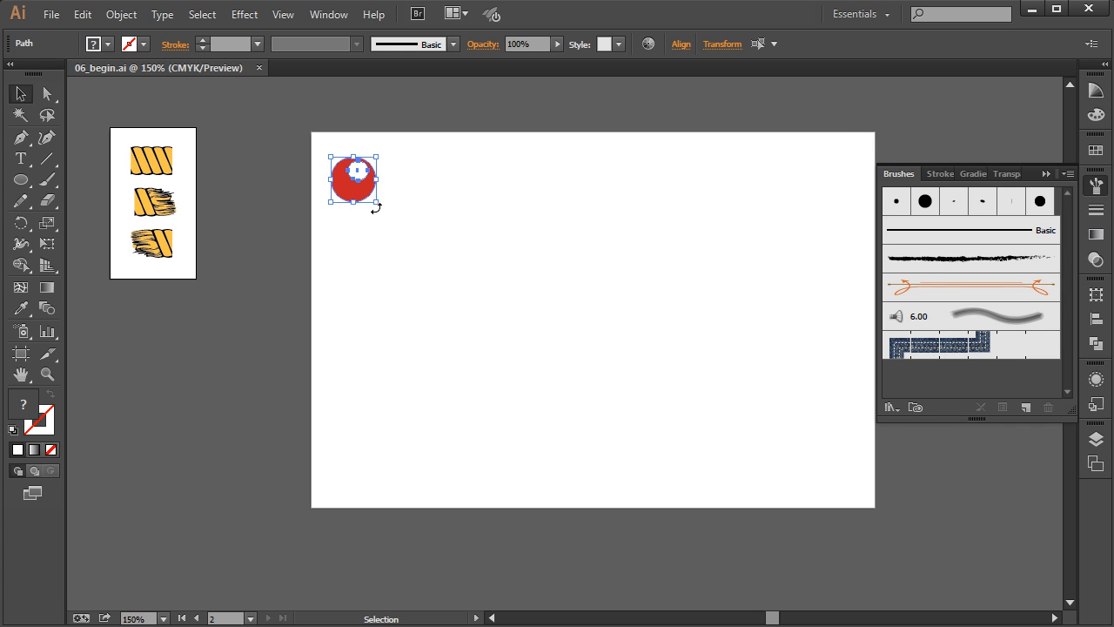
mouse_move(350, 192)
mouse_down()
mouse_move(792, 281)
mouse_move(905, 291)
mouse_move(989, 294)
mouse_move(1039, 230)
mouse_move(1058, 235)
mouse_move(1022, 271)
mouse_move(909, 251)
mouse_move(898, 272)
mouse_move(888, 251)
mouse_move(888, 276)
mouse_up()
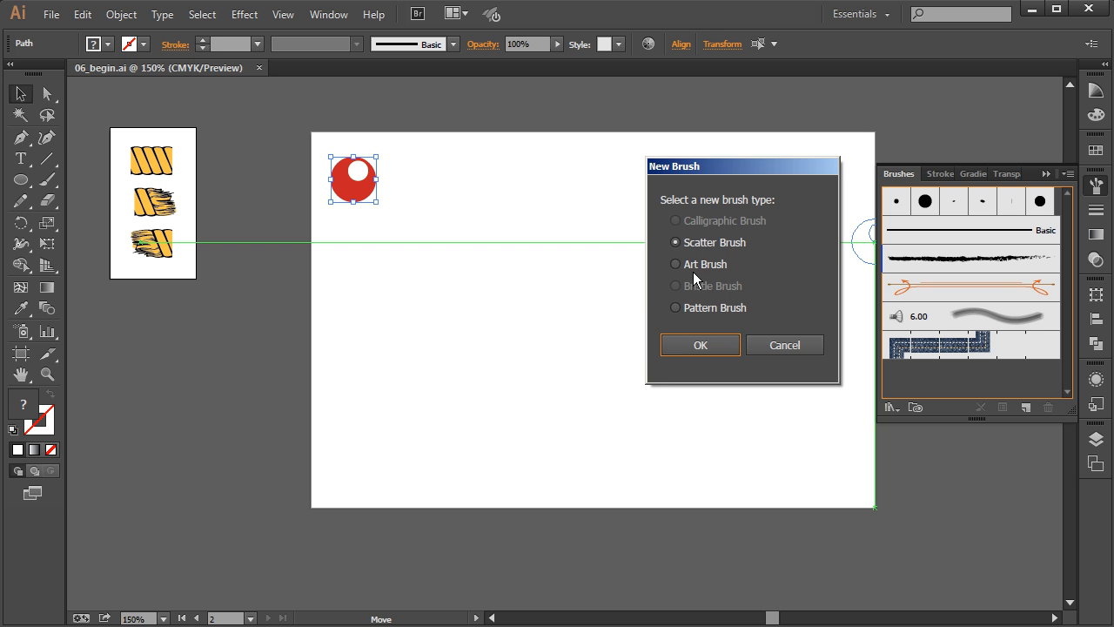
click(676, 309)
click(701, 347)
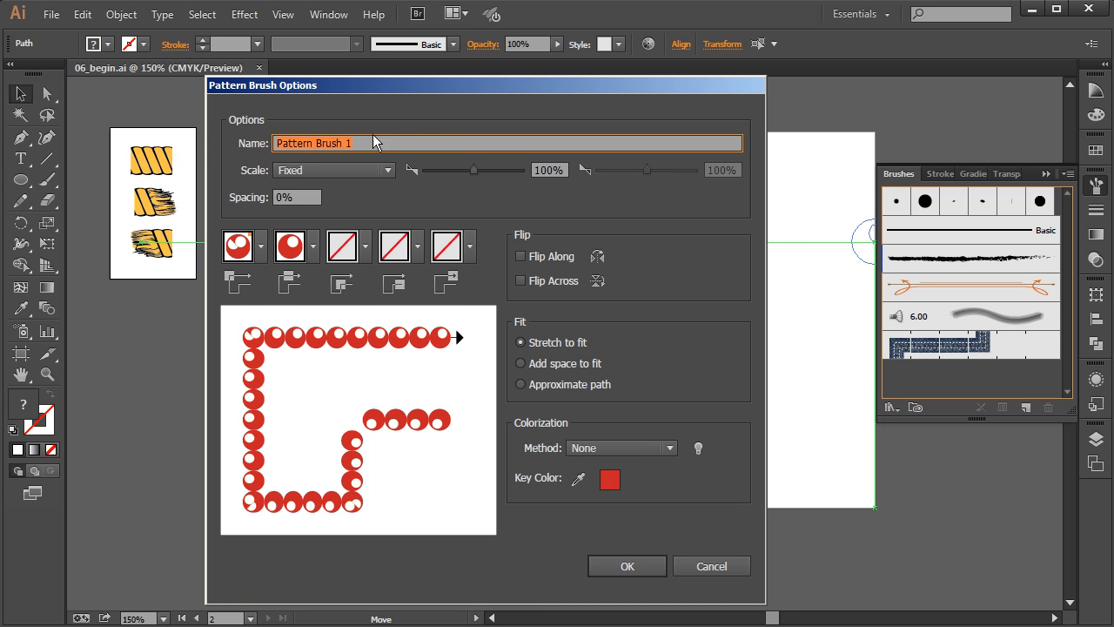
- Name the pattern brush "bead" and set its Fixed scale to 51%
text(bead)
click(344, 170)
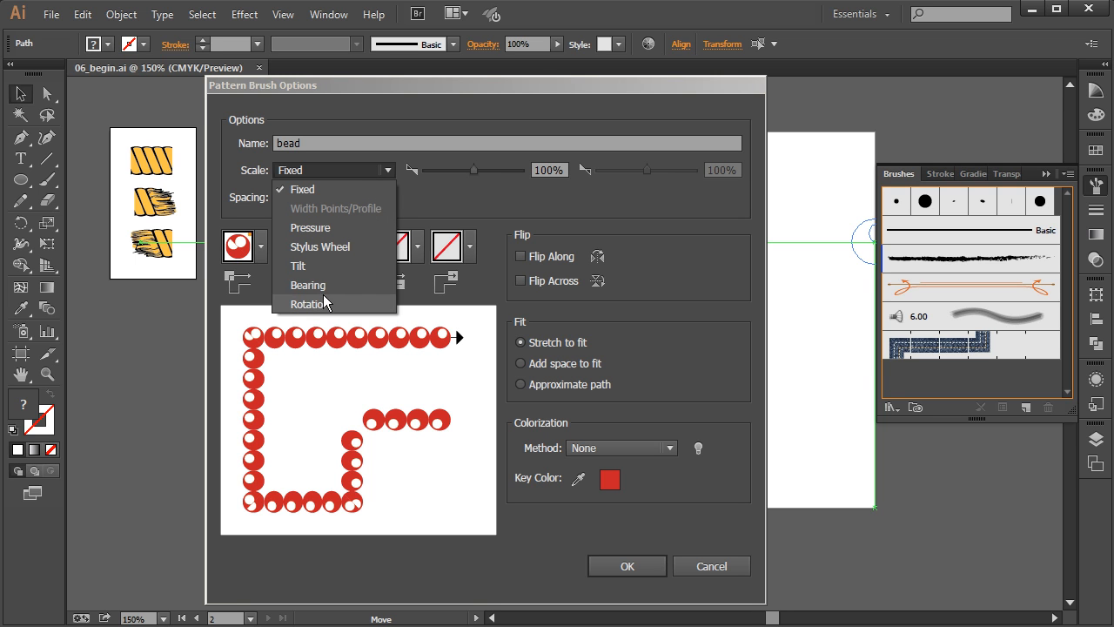
click(475, 192)
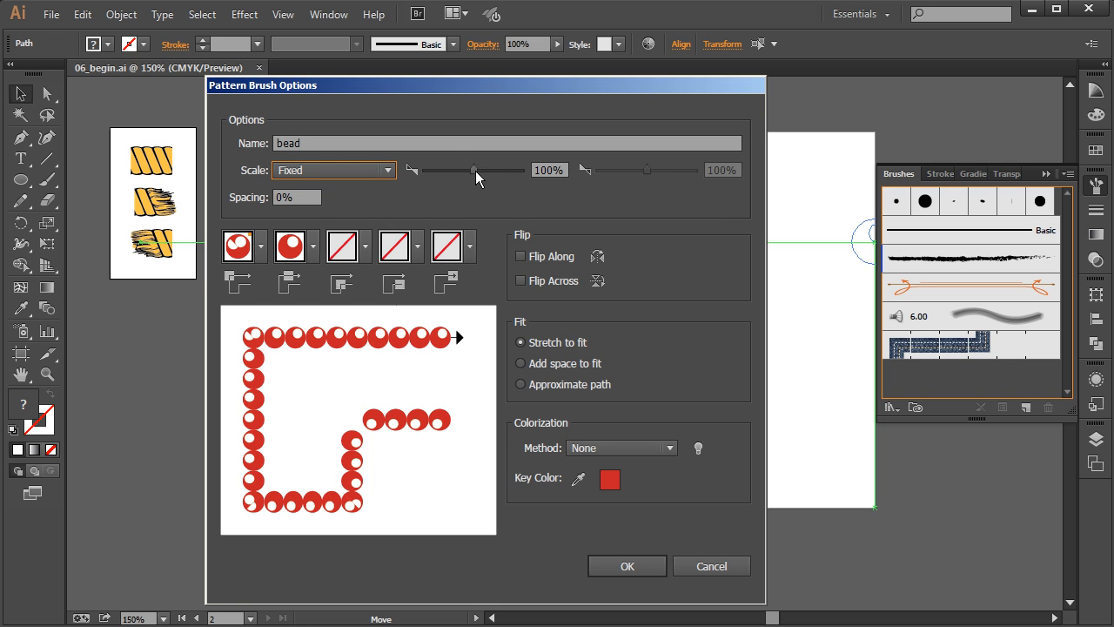
drag(437, 85, 675, 88)
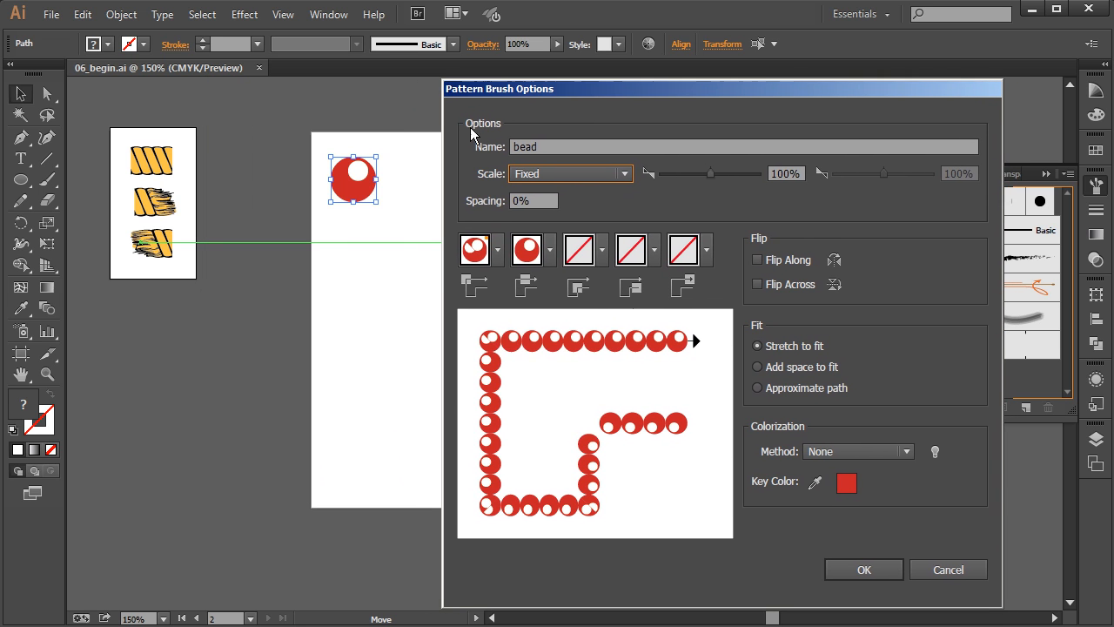
drag(712, 173, 686, 180)
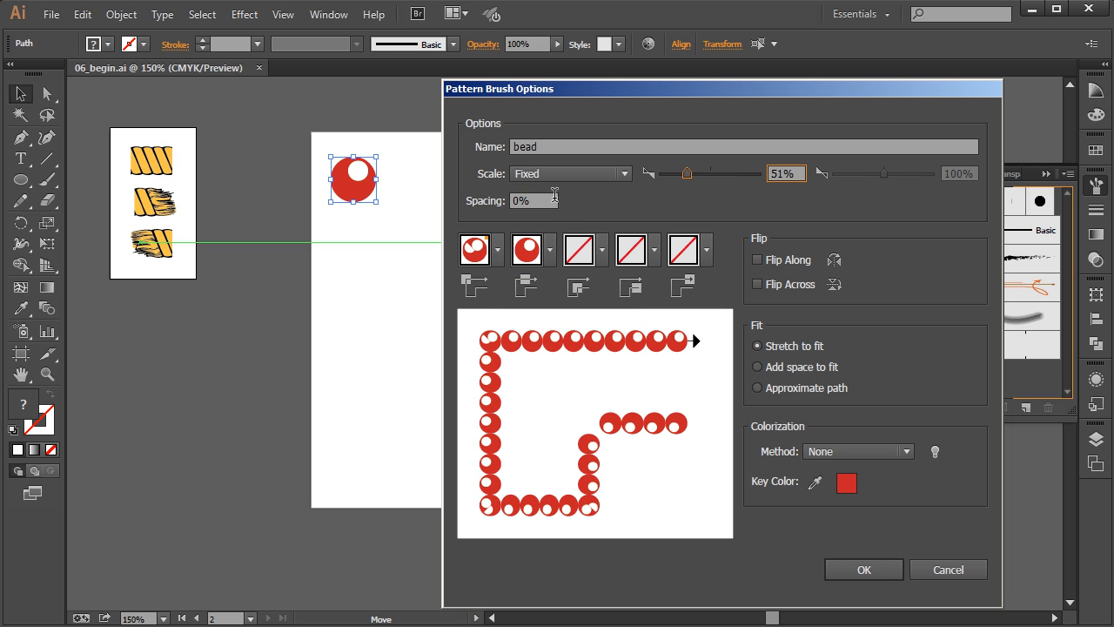
- Try a 6% spacing between the bead tiles and return the spacing to 0%
click(537, 201)
key(Up)
key(Up)
key(Up)
key(Up)
key(Up)
key(Up)
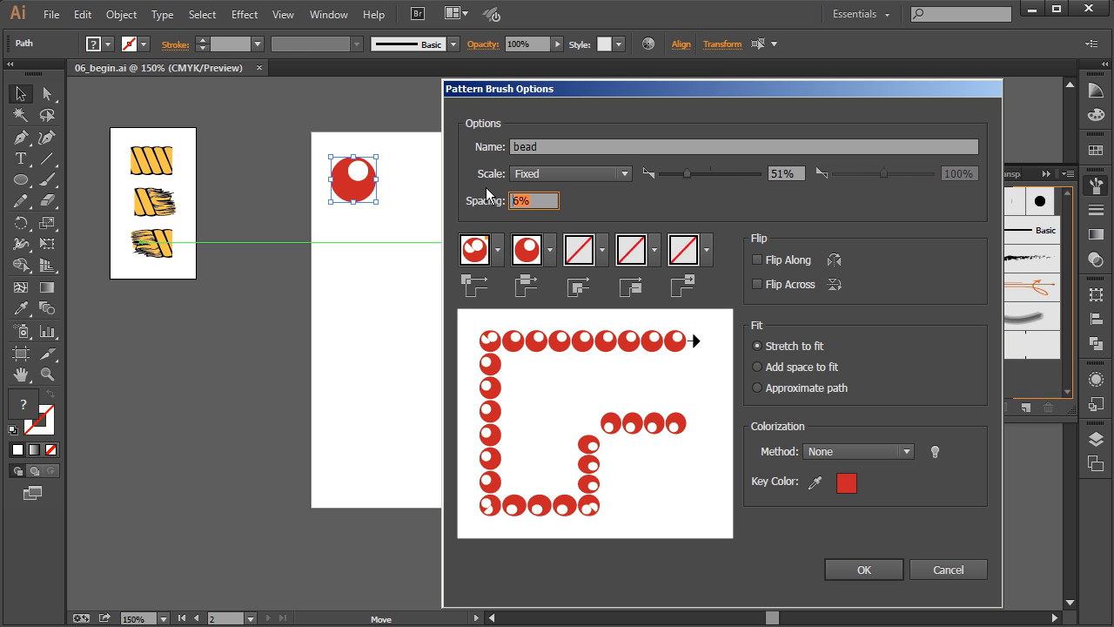
key(Down)
key(Down)
key(Down)
key(Down)
key(Down)
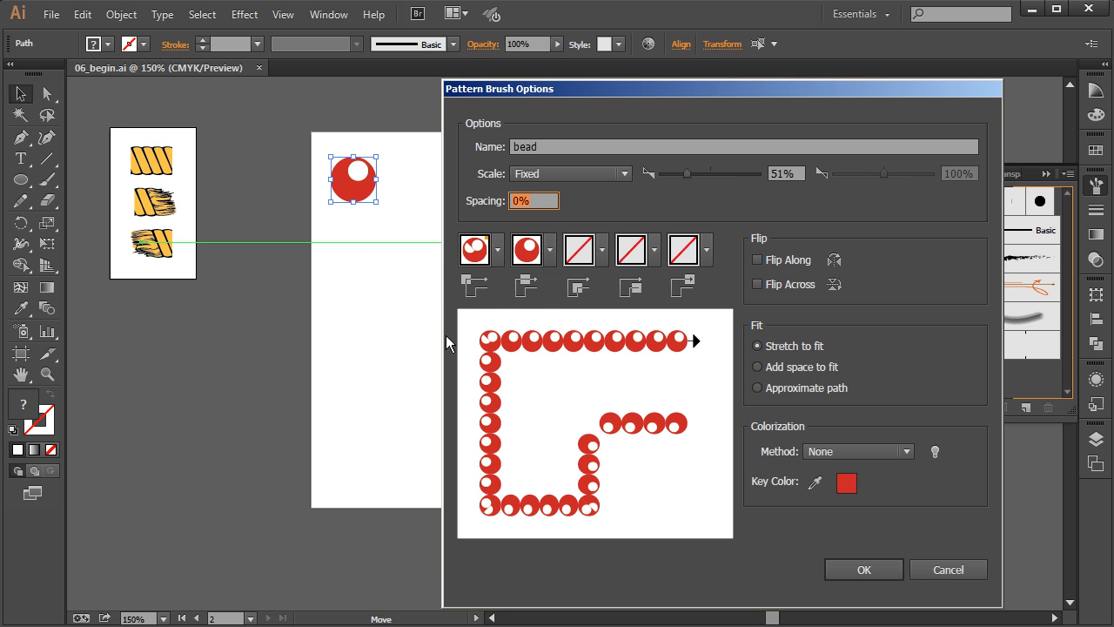
- Set the brush's outer corner tile to Auto-Overlap
click(498, 250)
drag(476, 371, 466, 322)
scroll(450, 397, down, 3)
click(390, 382)
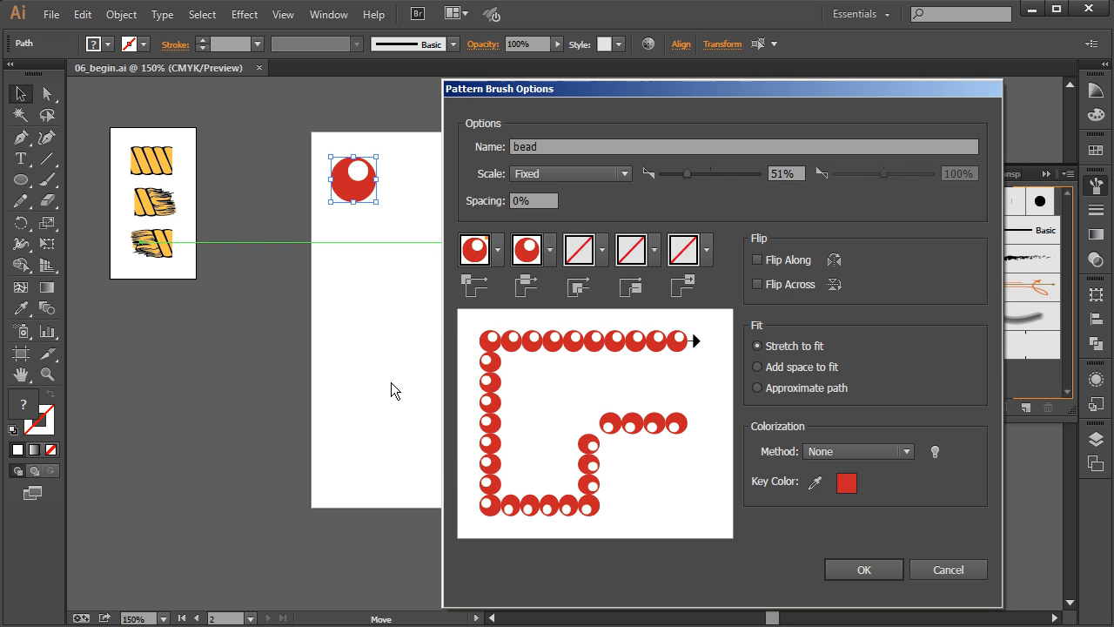
click(498, 250)
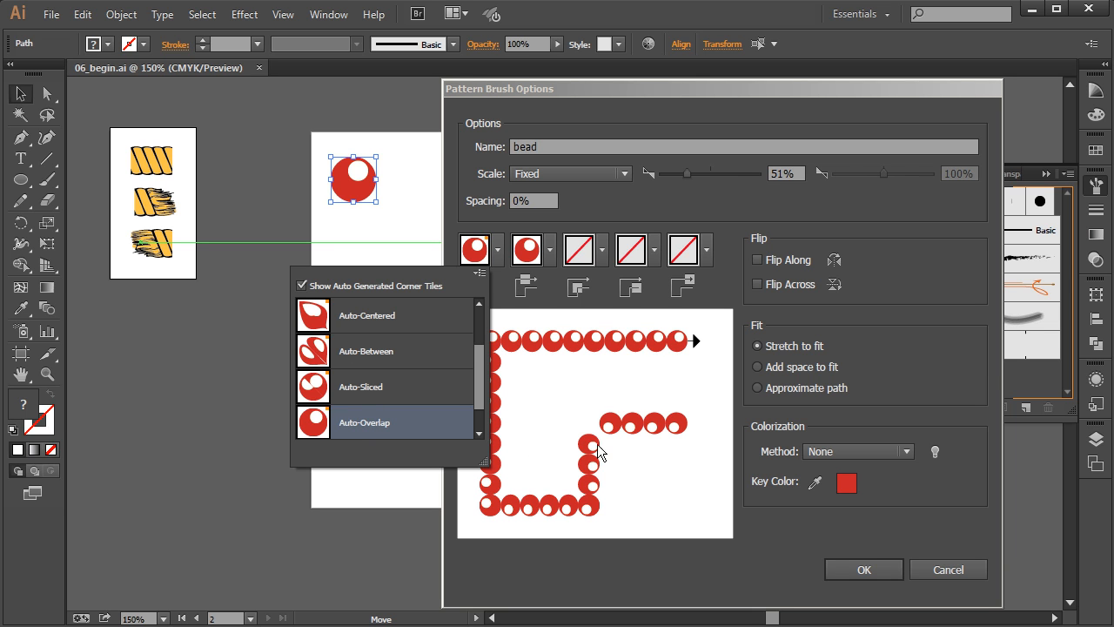
drag(482, 366, 484, 307)
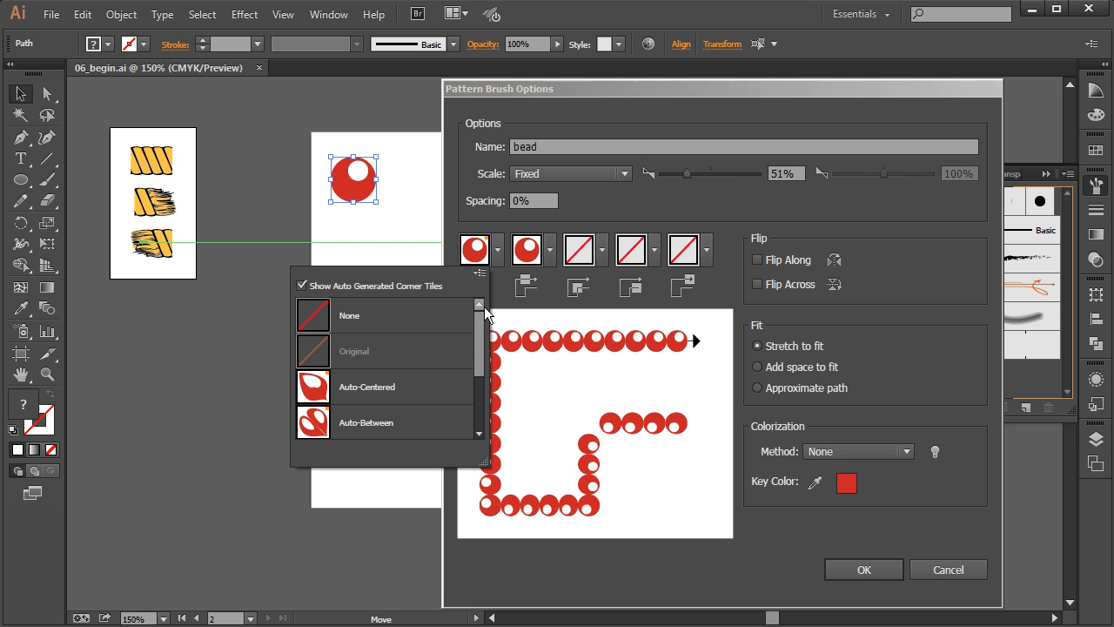
click(602, 248)
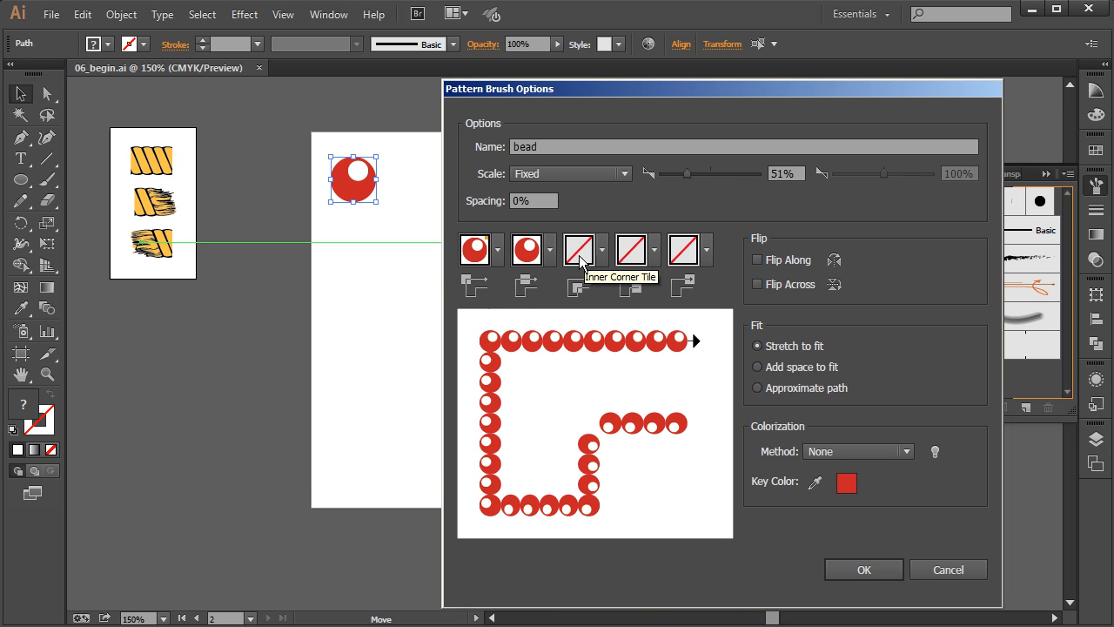
- Set the bead brush's inner corner tile to Auto-Overlap, finish creating the brush and deselect the artwork
click(582, 262)
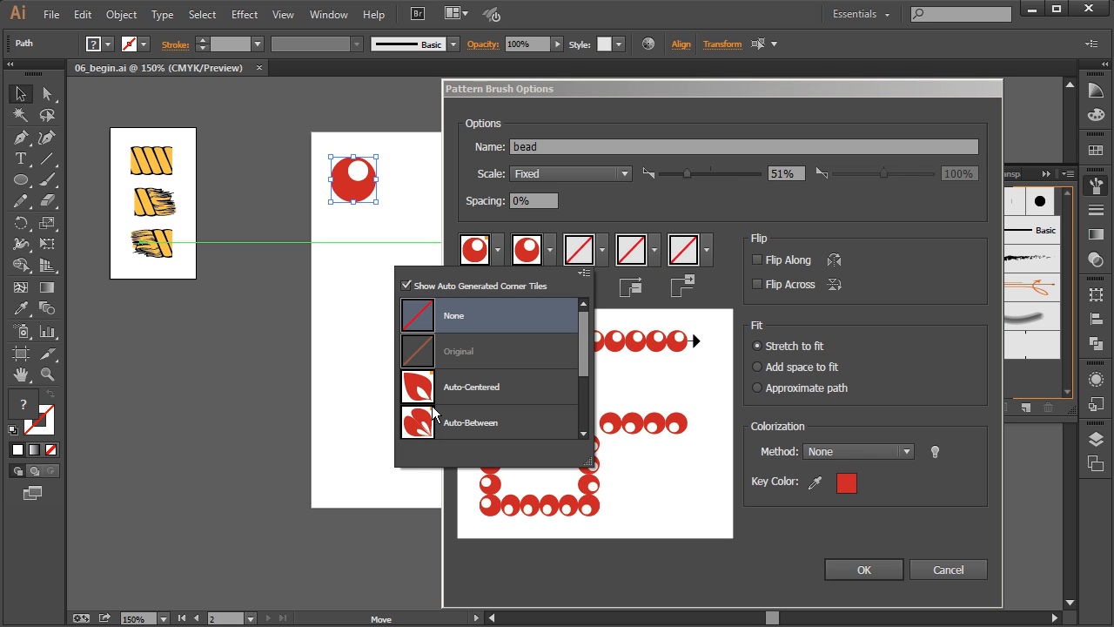
drag(587, 352, 582, 378)
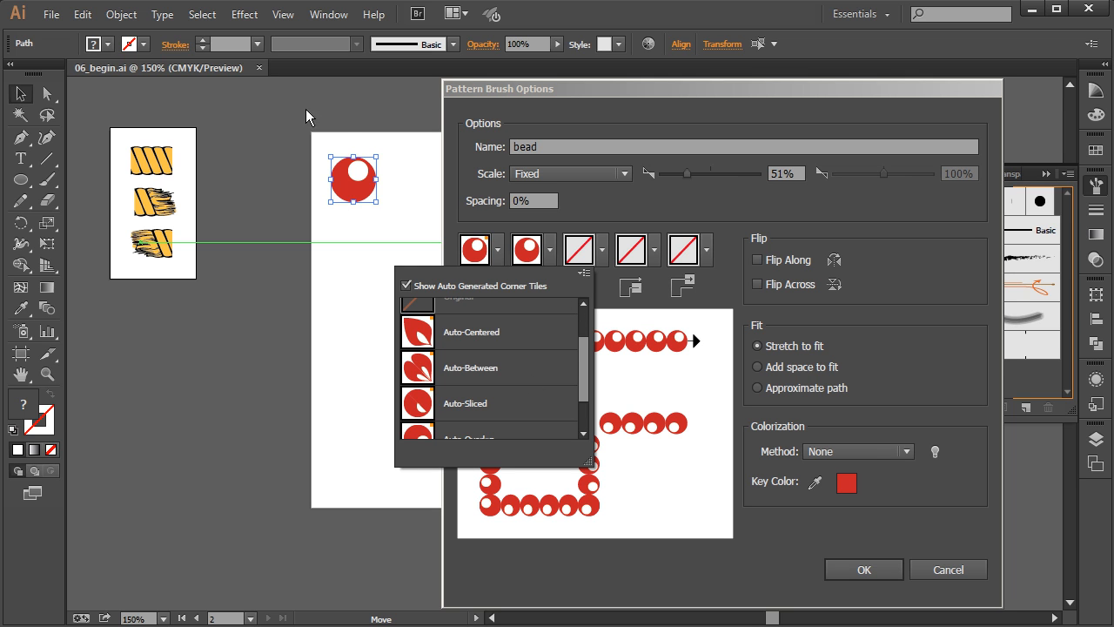
scroll(548, 403, down, 1)
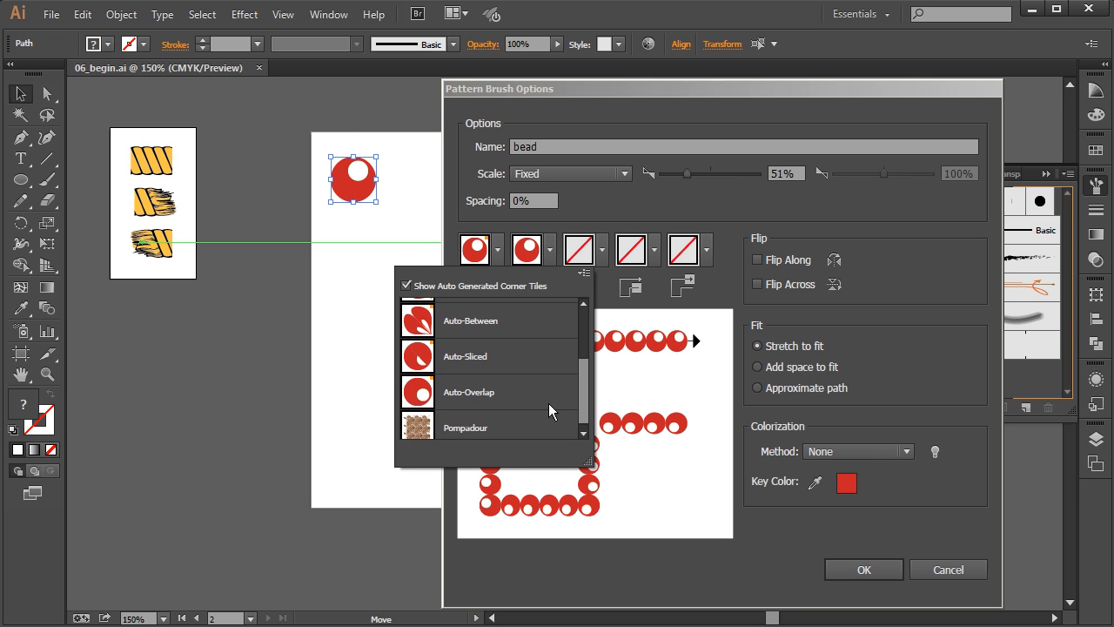
click(469, 400)
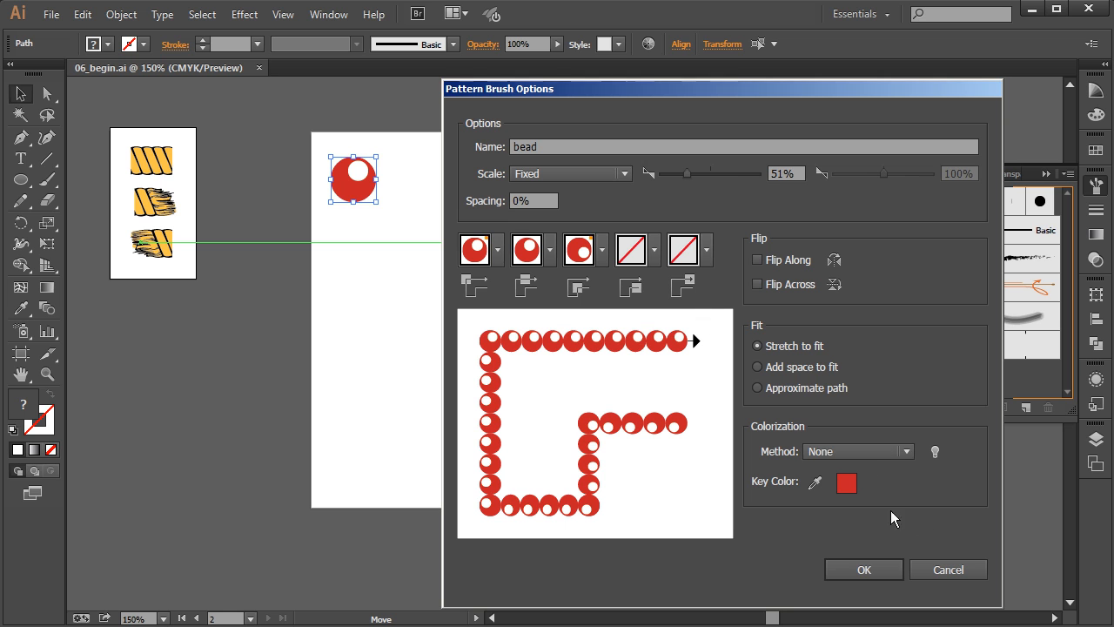
click(873, 566)
click(471, 209)
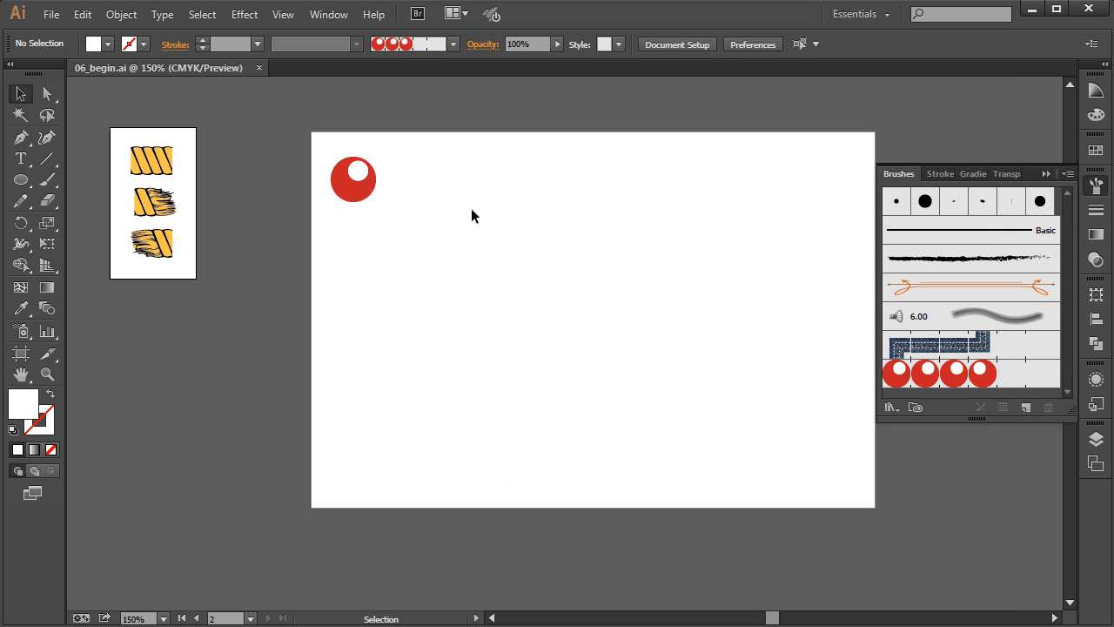
- Paint three freehand strokes with the bead brush: a large S, a small looping curl and a wavy line below it
click(47, 179)
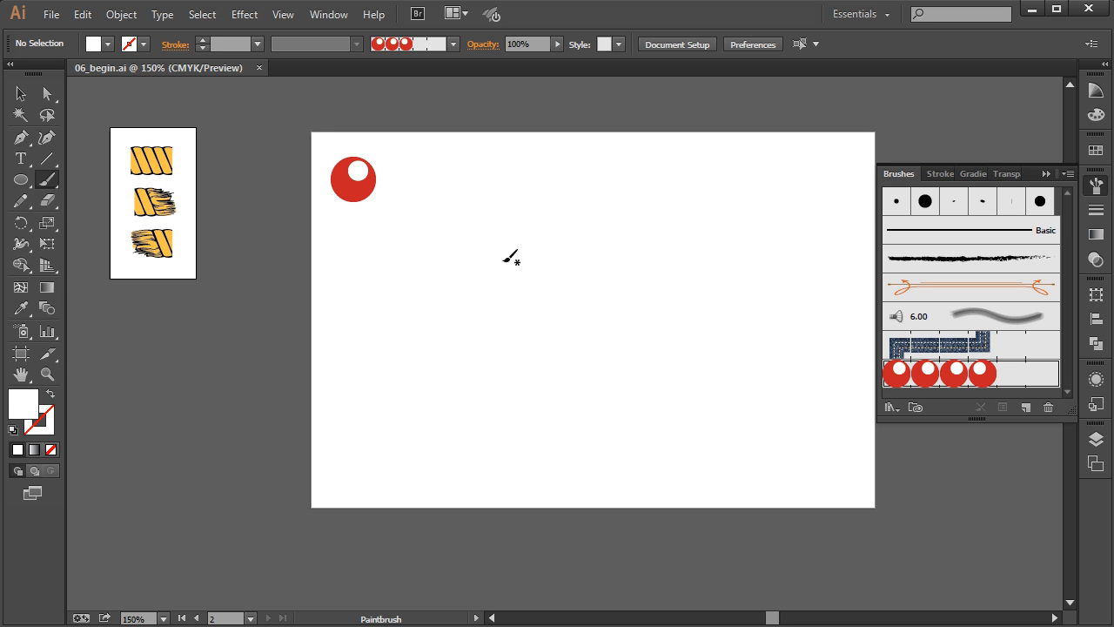
double_click(1018, 380)
click(948, 569)
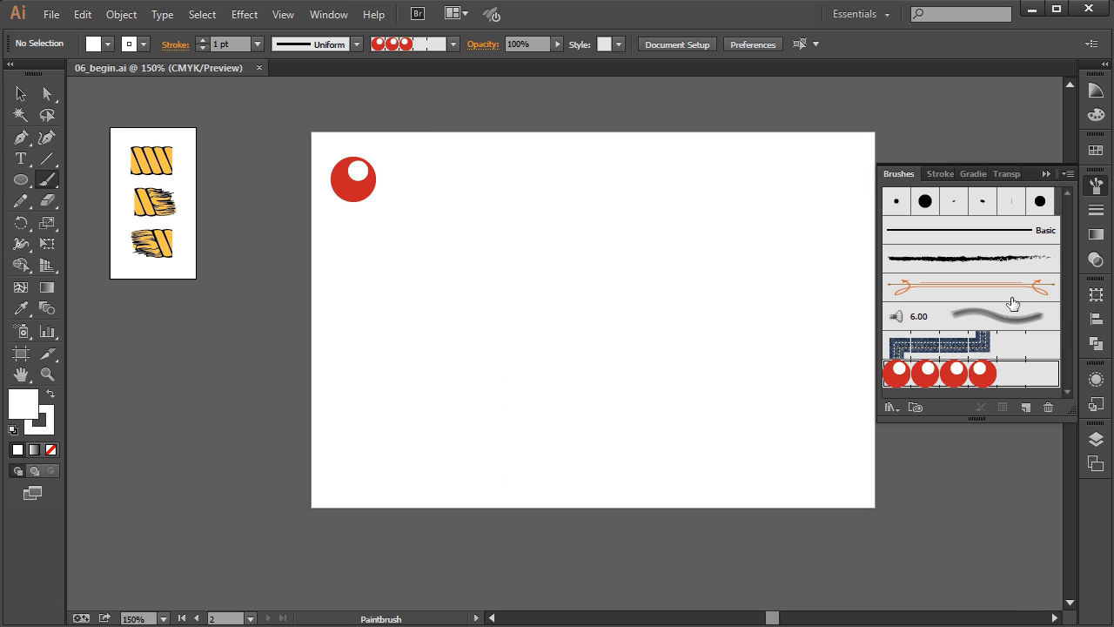
mouse_move(651, 209)
mouse_down()
mouse_move(534, 182)
mouse_move(559, 246)
mouse_move(549, 363)
mouse_move(403, 329)
mouse_up()
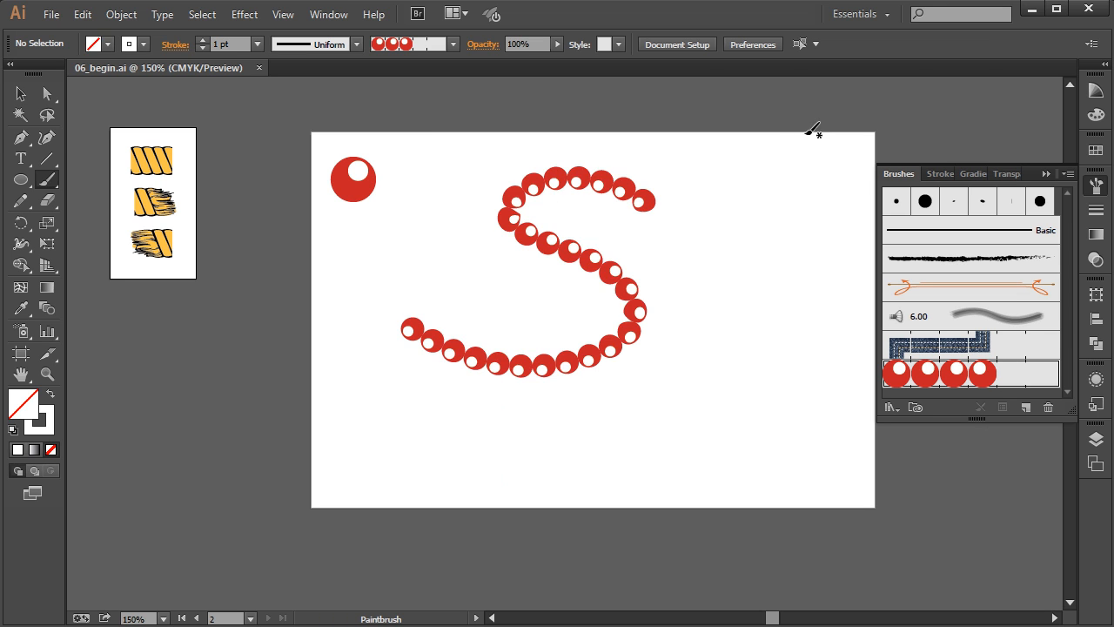
mouse_move(779, 190)
mouse_down()
mouse_move(735, 211)
mouse_move(773, 263)
mouse_up()
mouse_move(799, 357)
mouse_down()
mouse_move(659, 453)
mouse_move(544, 479)
mouse_up()
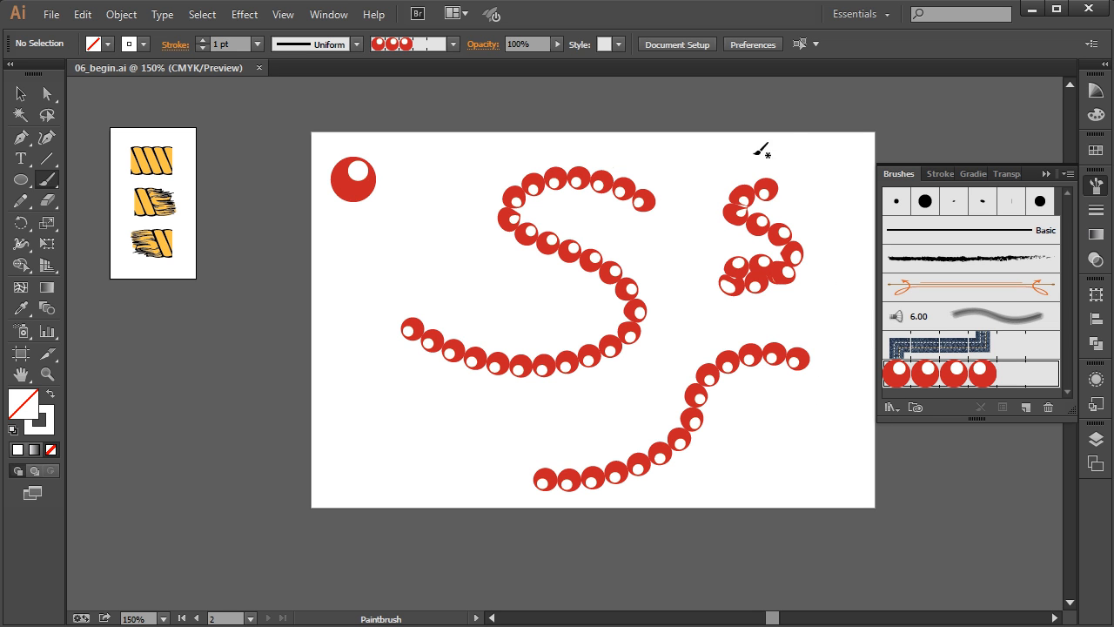
- Set the stroke weight of the small curl and the wavy bead line below it to 0.75 pt each
click(20, 93)
click(761, 277)
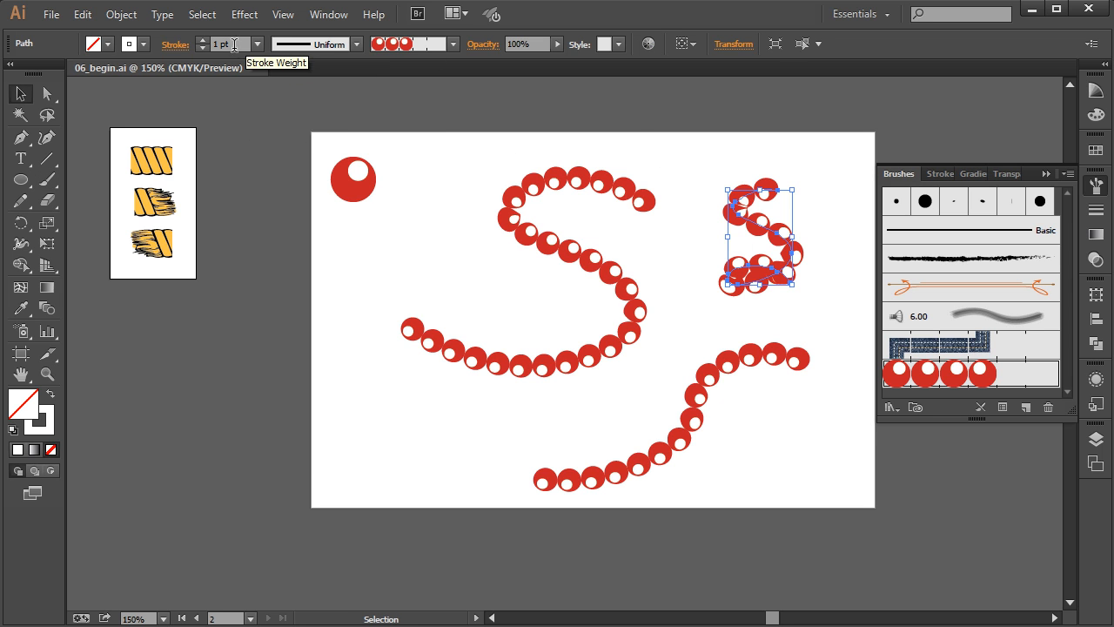
click(257, 43)
click(285, 101)
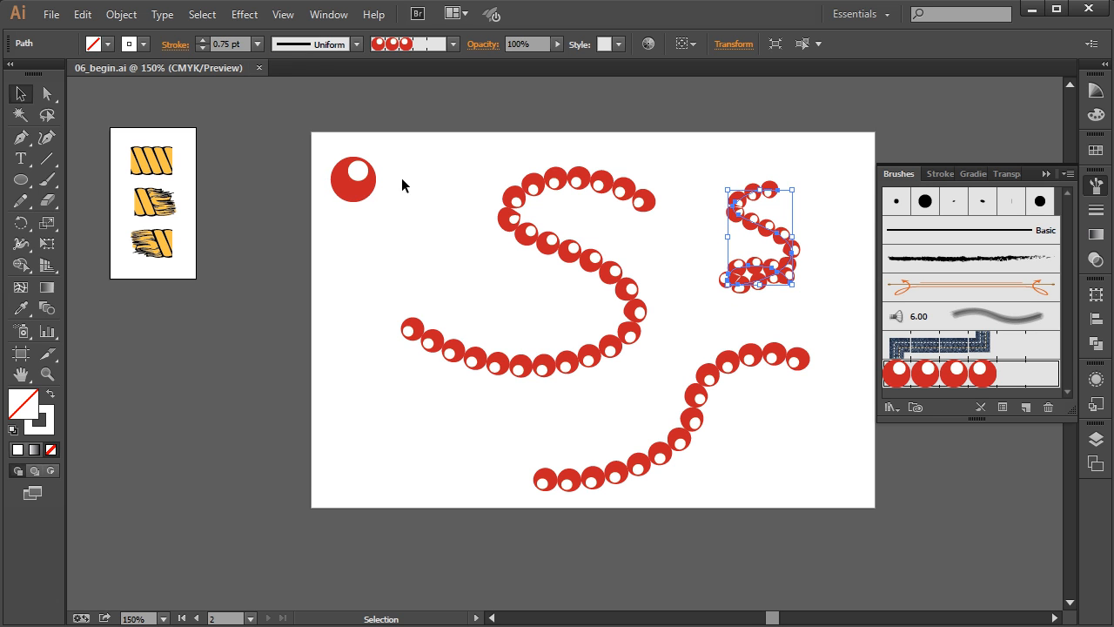
click(786, 454)
click(745, 384)
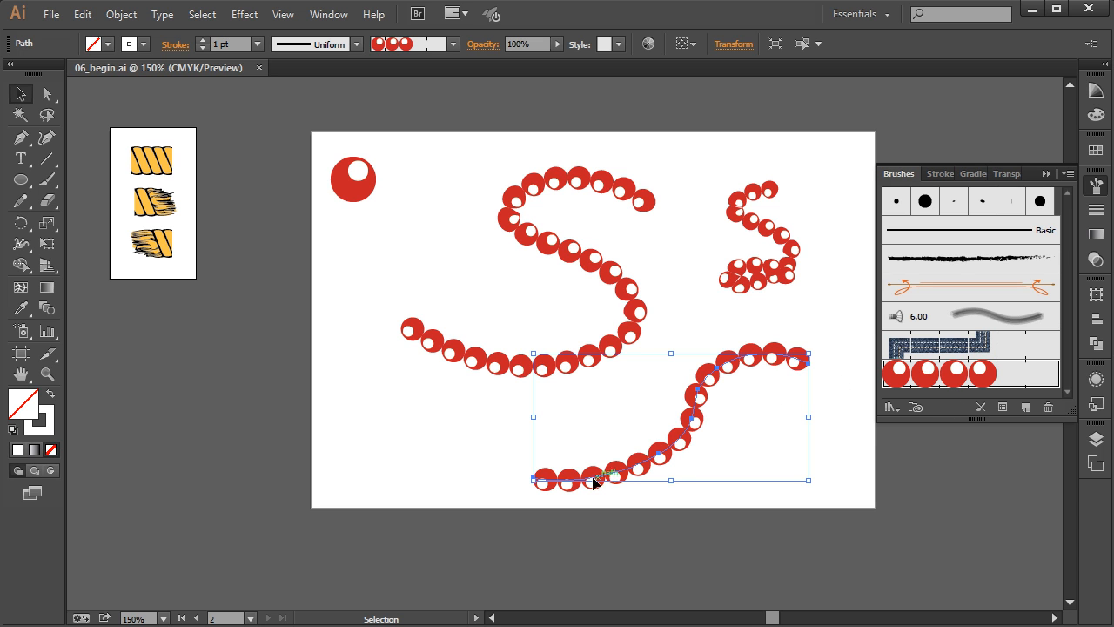
click(257, 43)
click(281, 99)
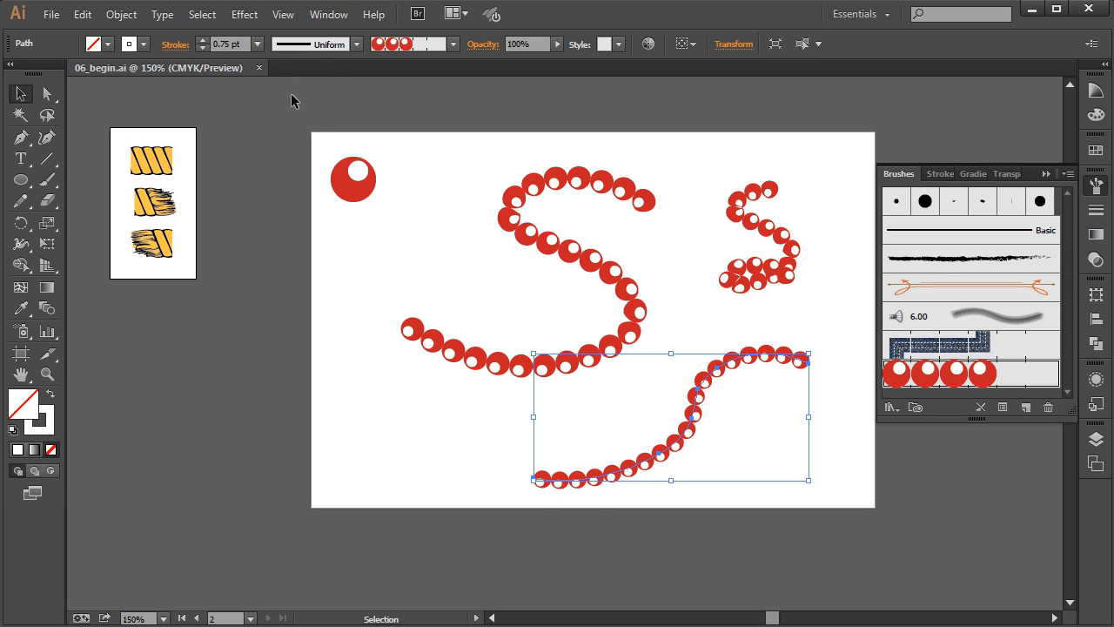
click(414, 134)
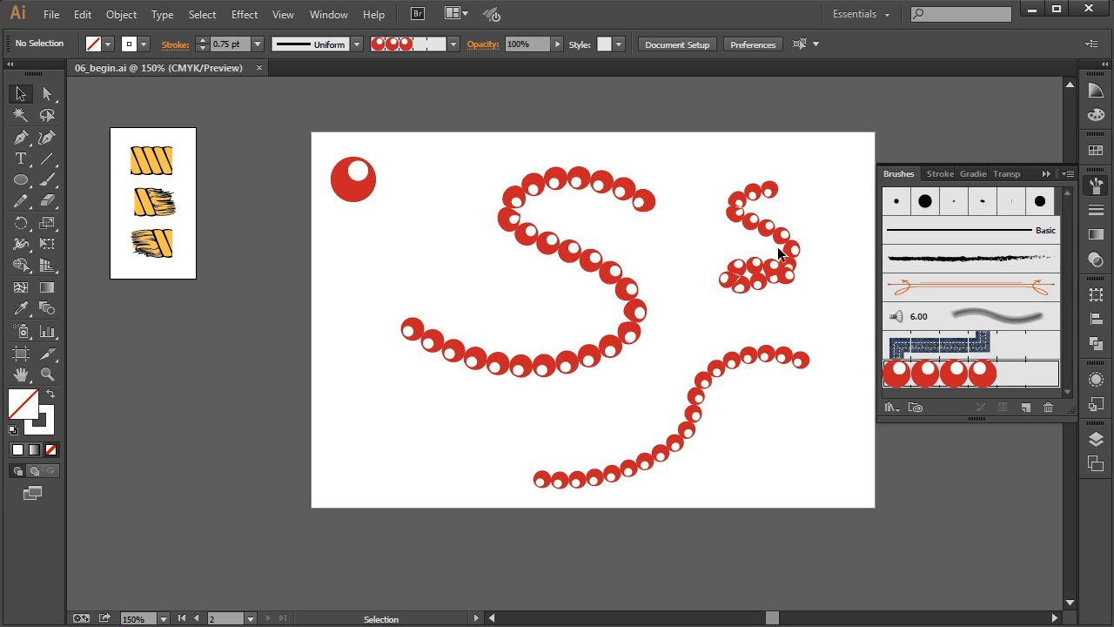
- Set the bead brush's Fixed scale to 33% and apply the change to the existing strokes
double_click(924, 375)
drag(692, 173, 678, 176)
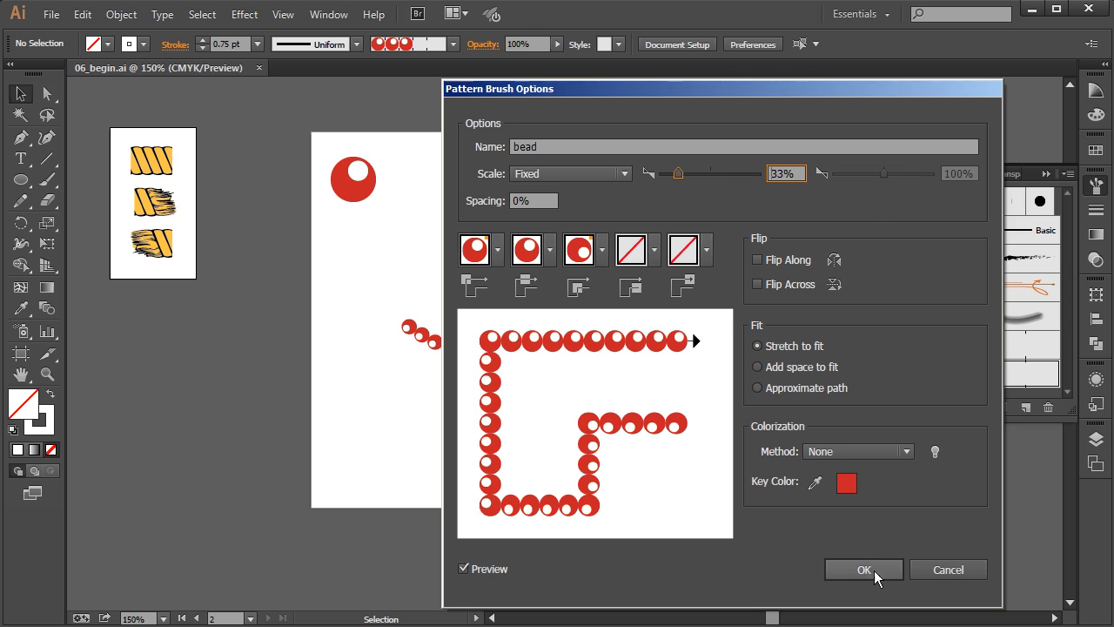
click(874, 570)
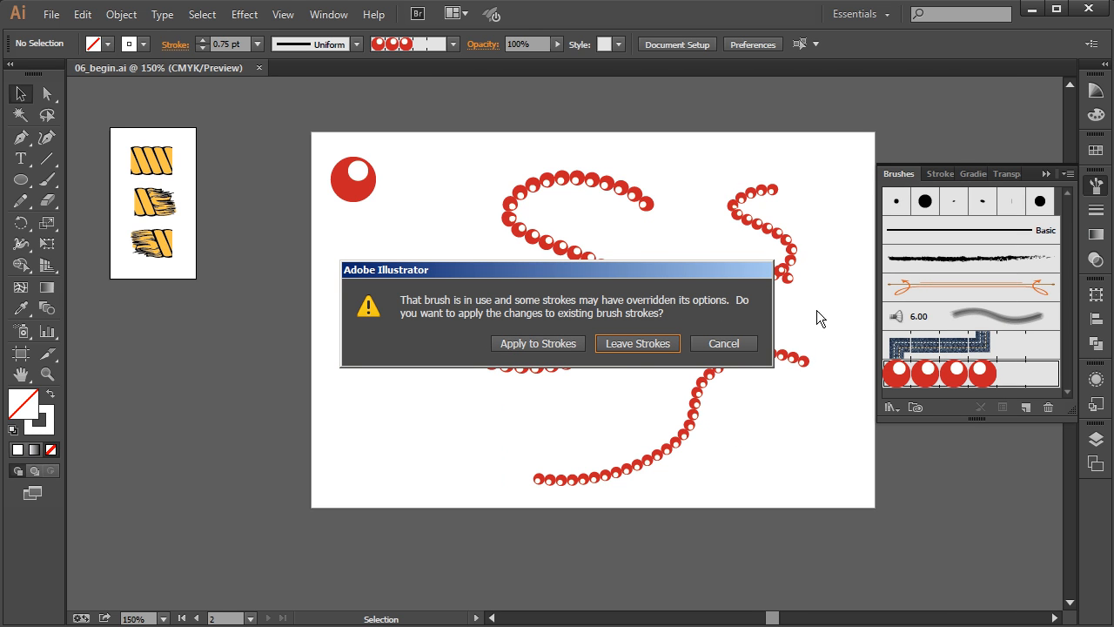
click(561, 345)
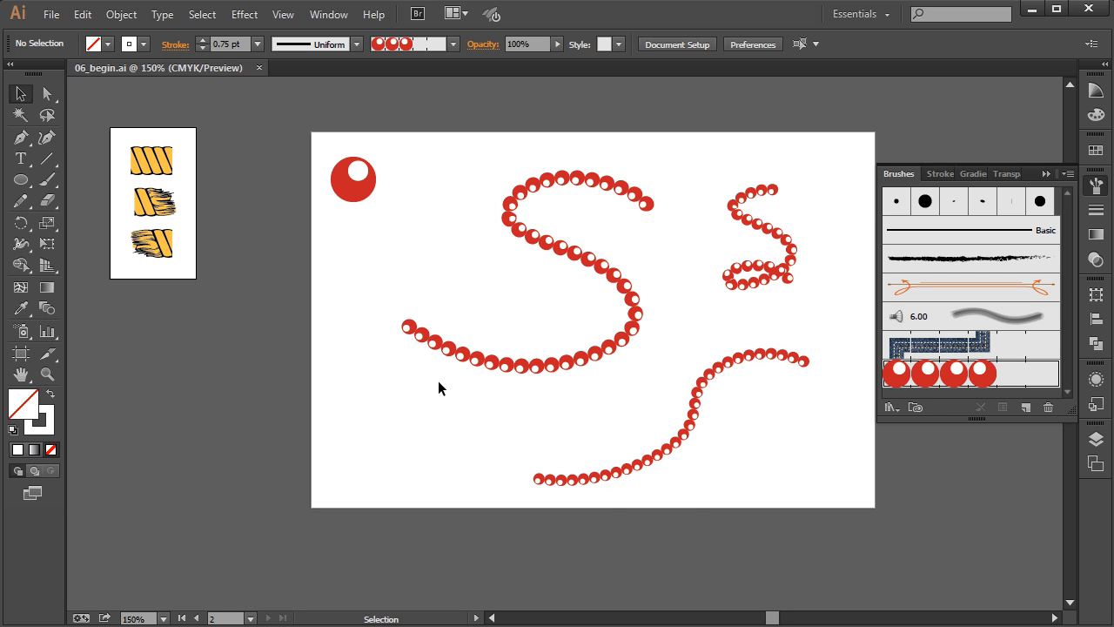
- Move the large S-shaped bead stroke slightly up and left, and set its stroke color to blue (#1600E6)
click(500, 362)
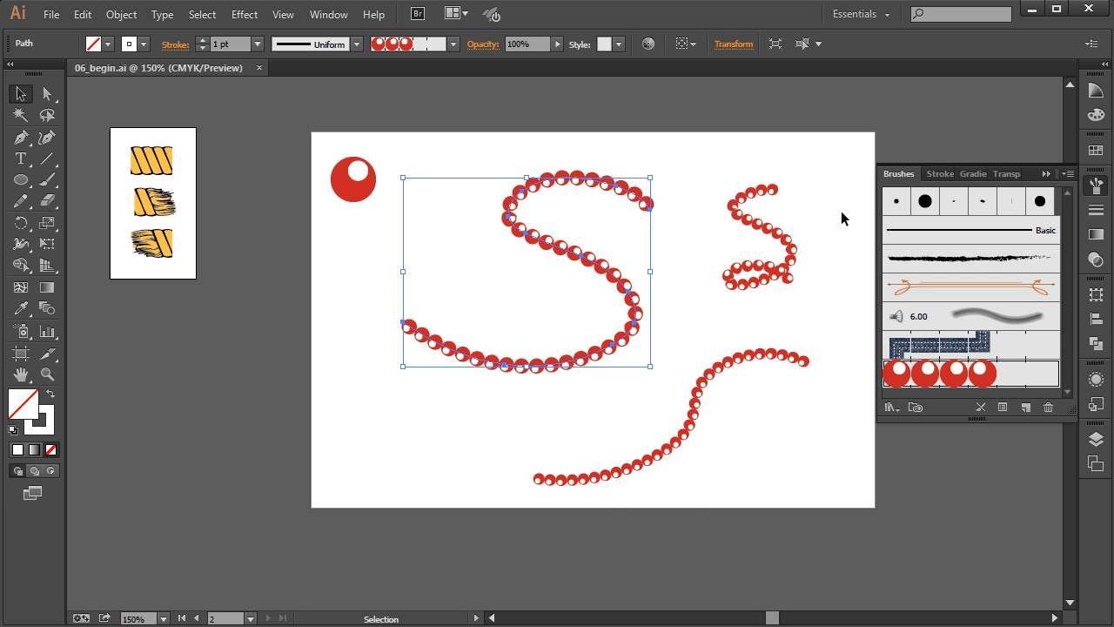
drag(611, 270, 576, 255)
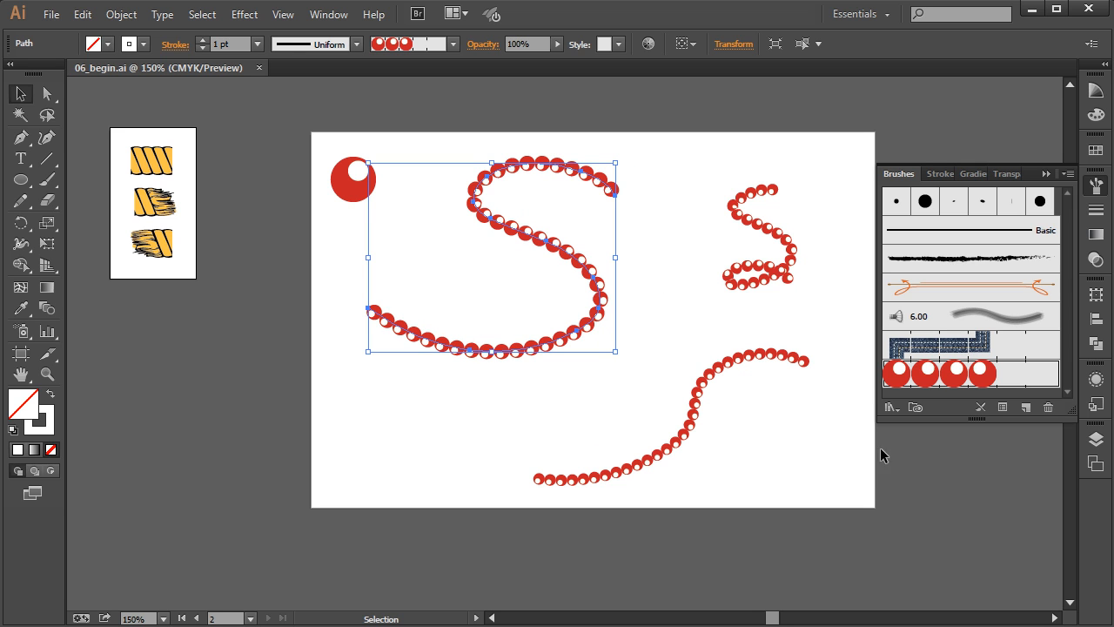
click(31, 427)
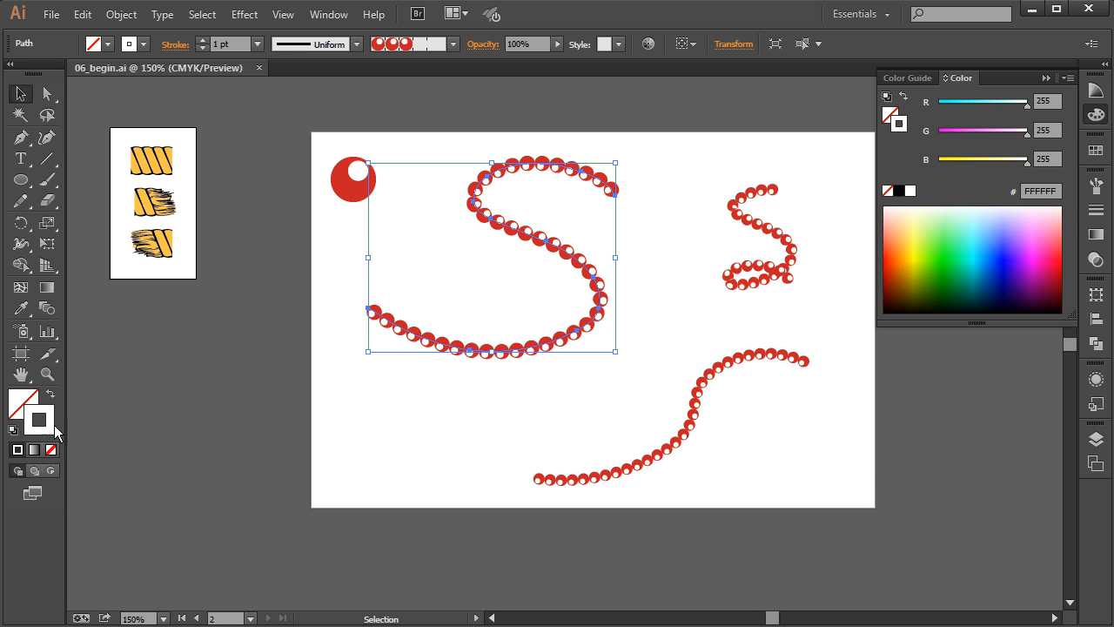
click(1006, 259)
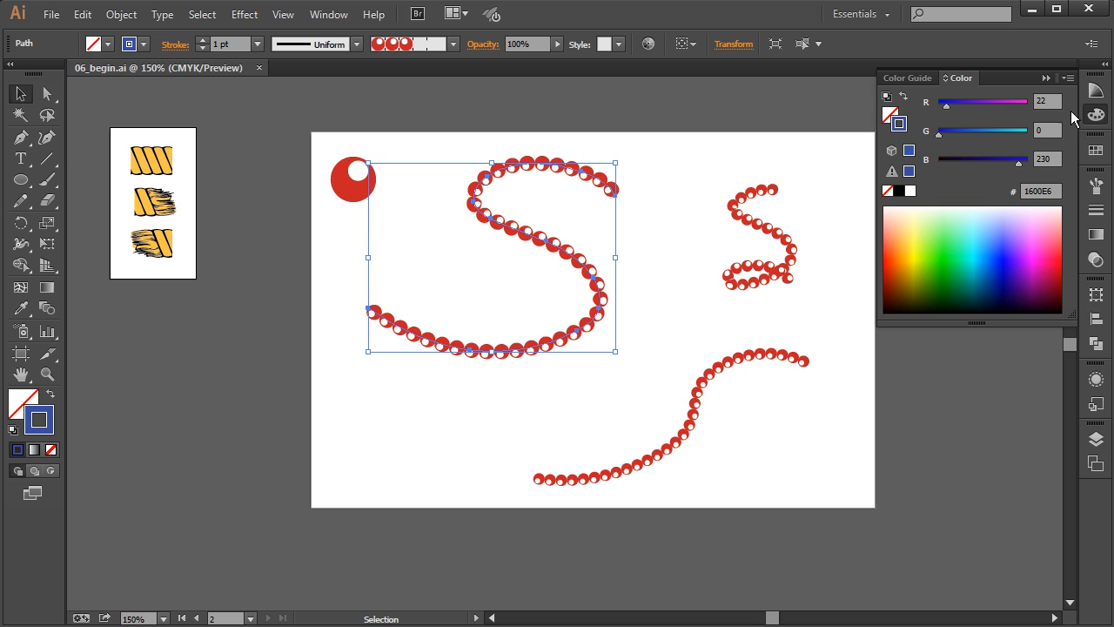
click(803, 338)
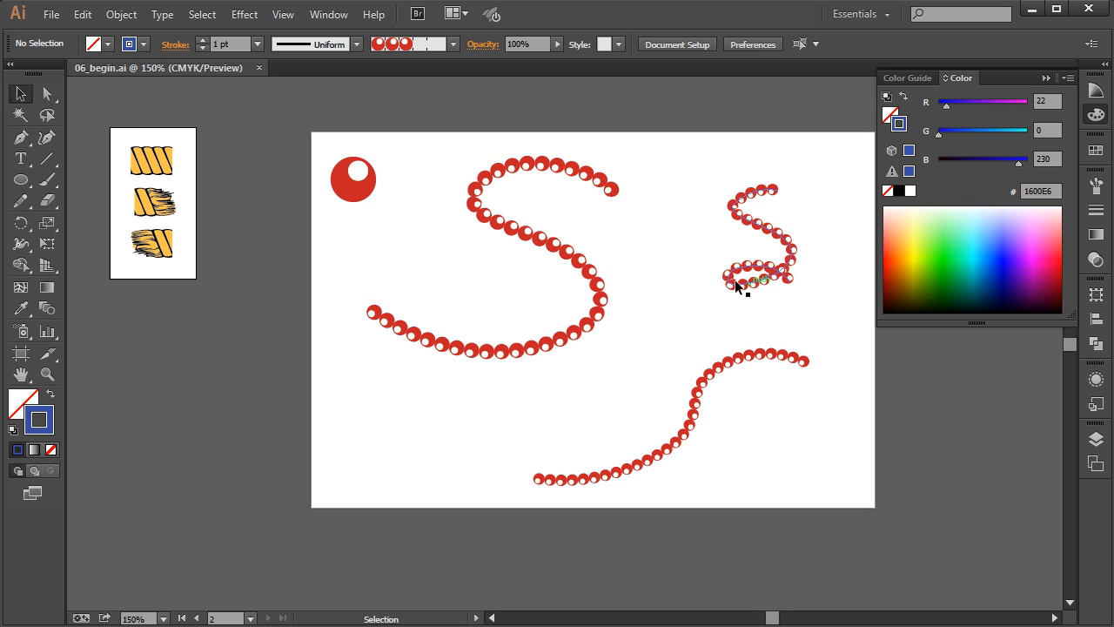
click(584, 285)
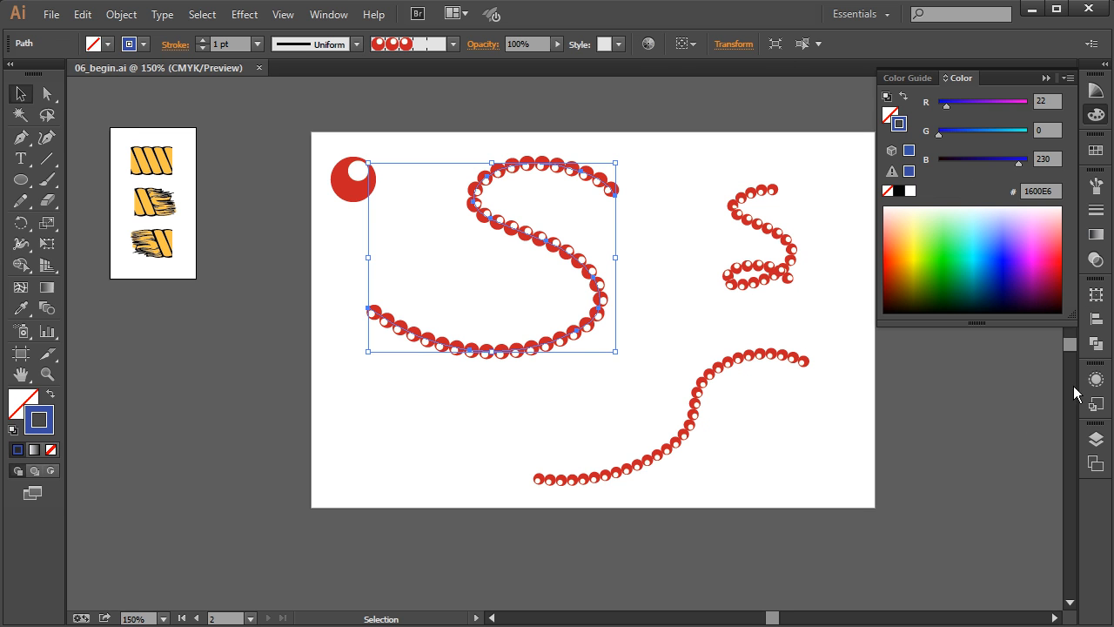
- Set the bead brush's colorization method to Tints and apply the change to the existing strokes
click(1095, 185)
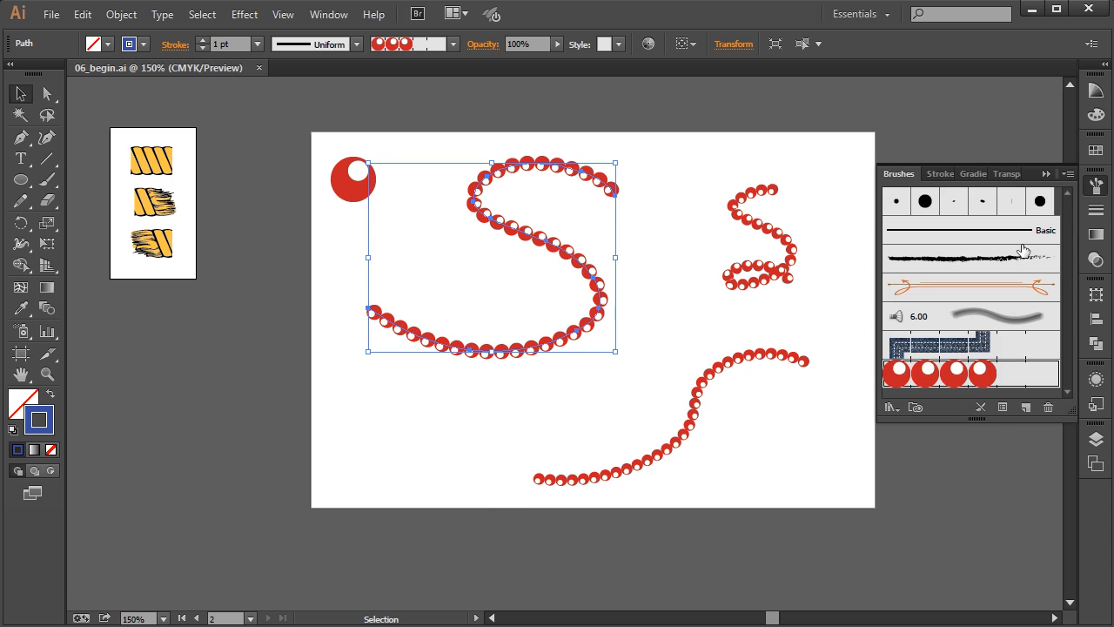
double_click(976, 373)
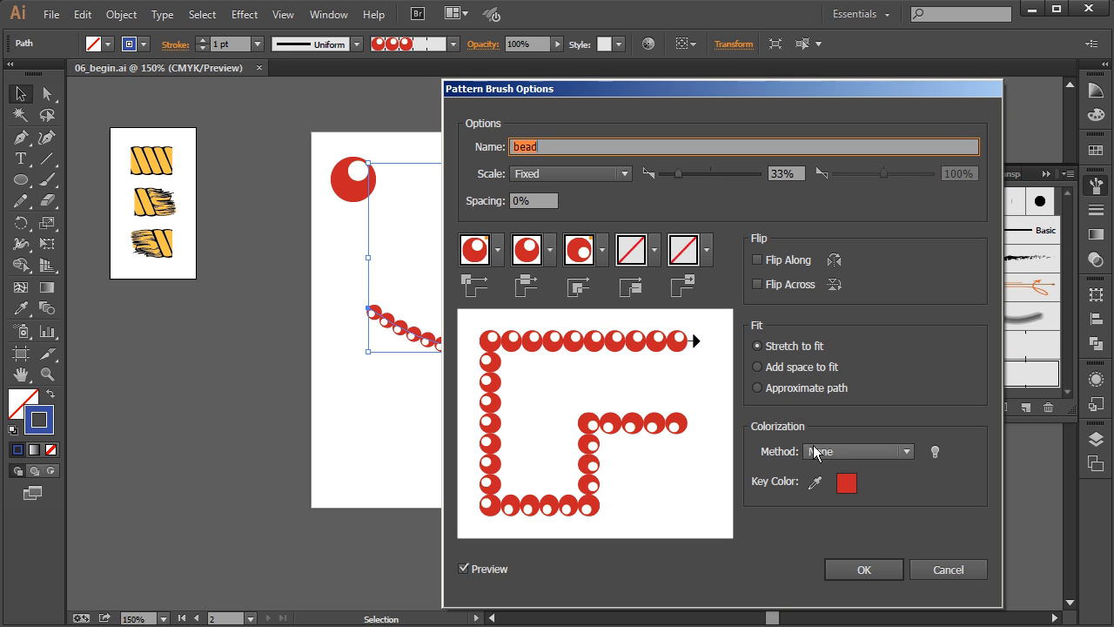
click(867, 450)
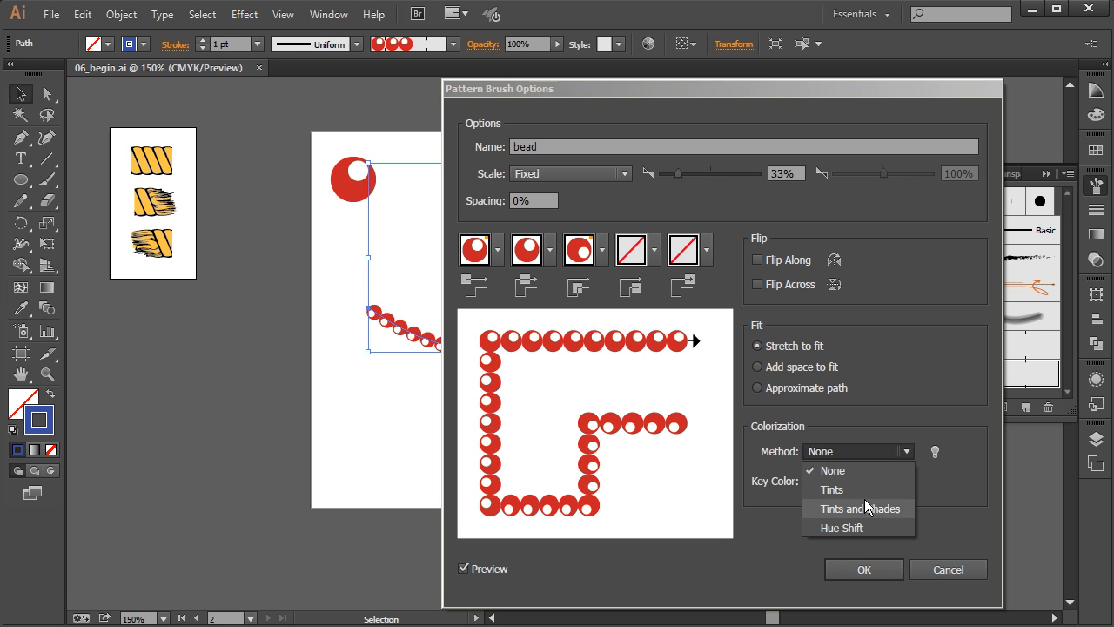
click(868, 493)
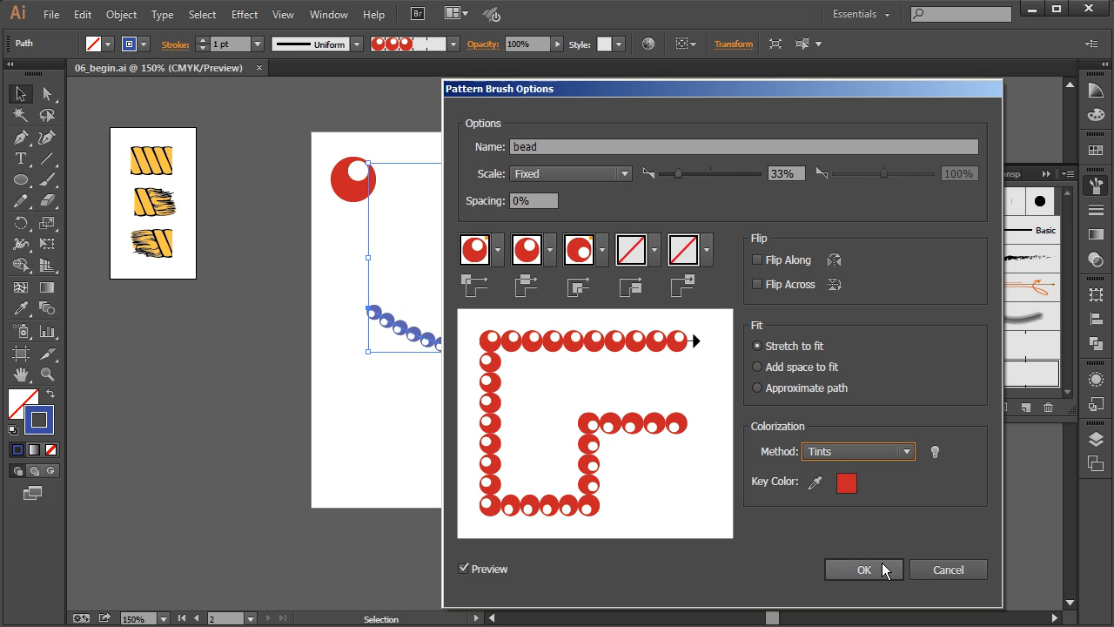
click(876, 567)
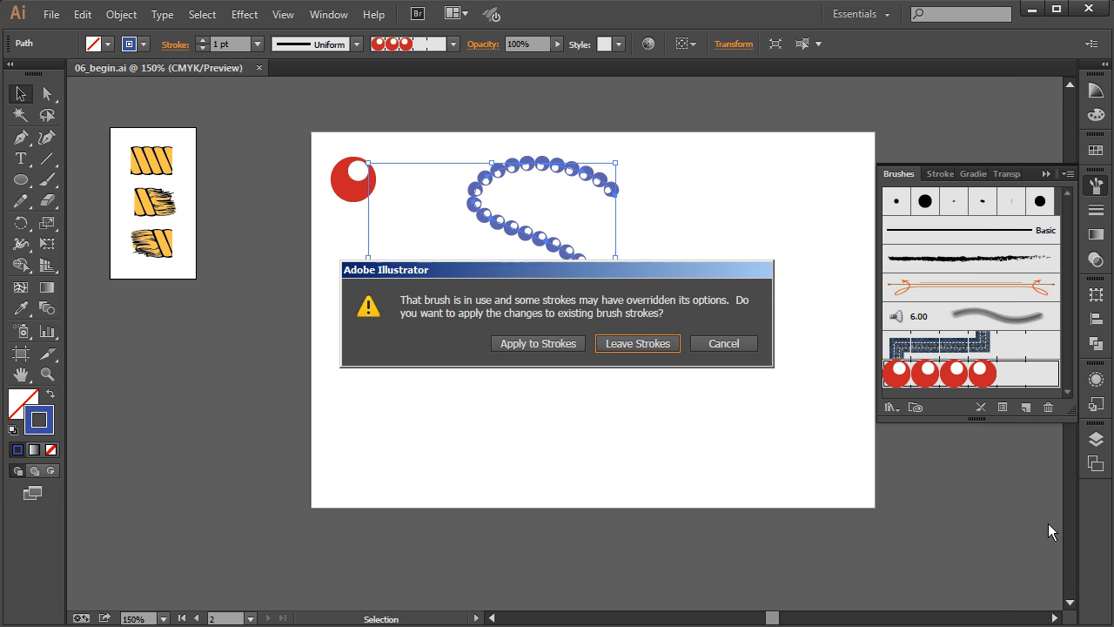
click(546, 345)
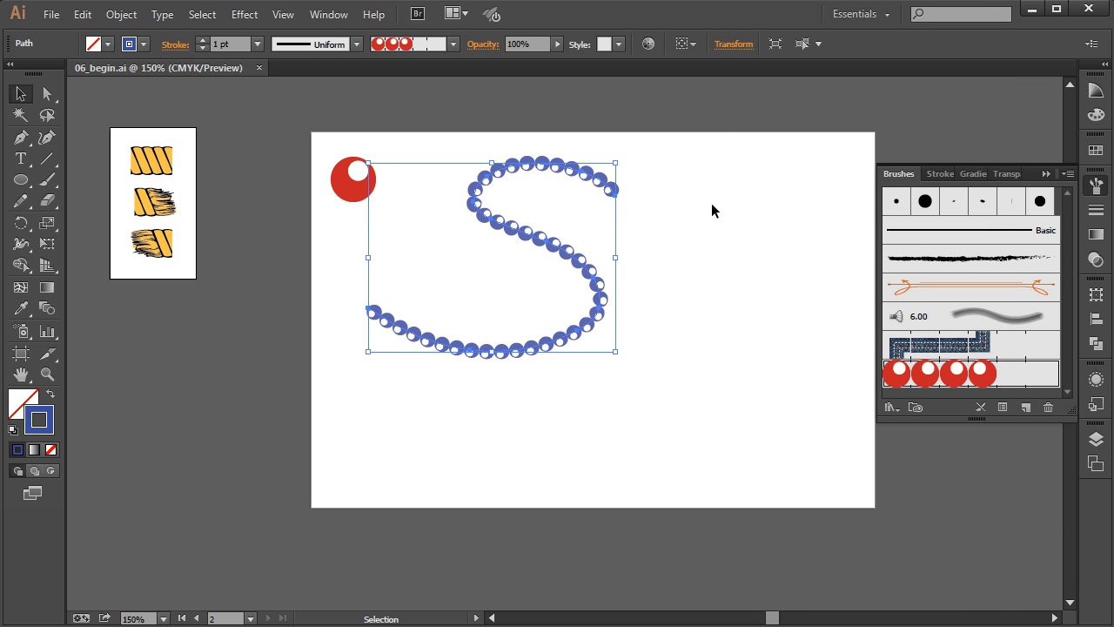
- Set the stroke color of the small curl and the wavy line to dark green (#337B00), and select the large S-shaped stroke
drag(710, 198, 833, 534)
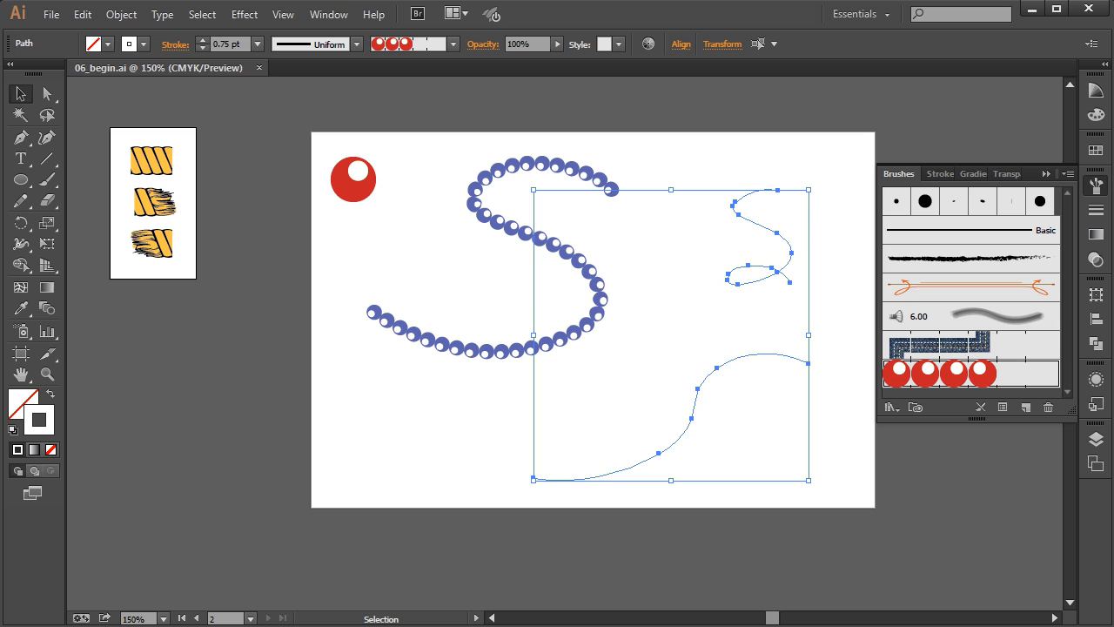
click(1094, 114)
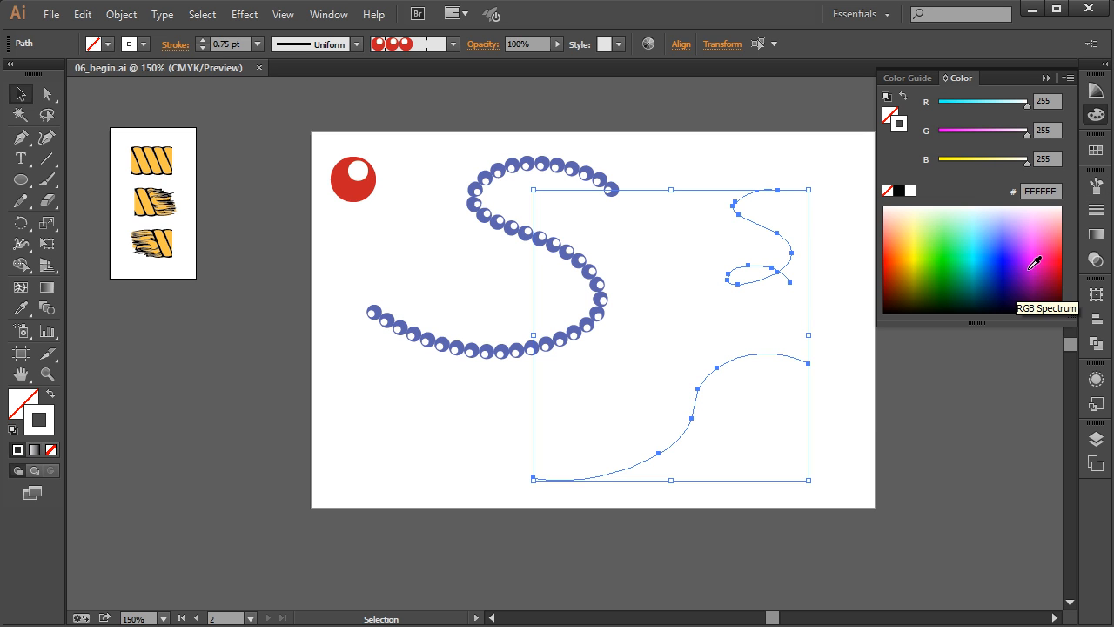
click(1055, 266)
click(906, 251)
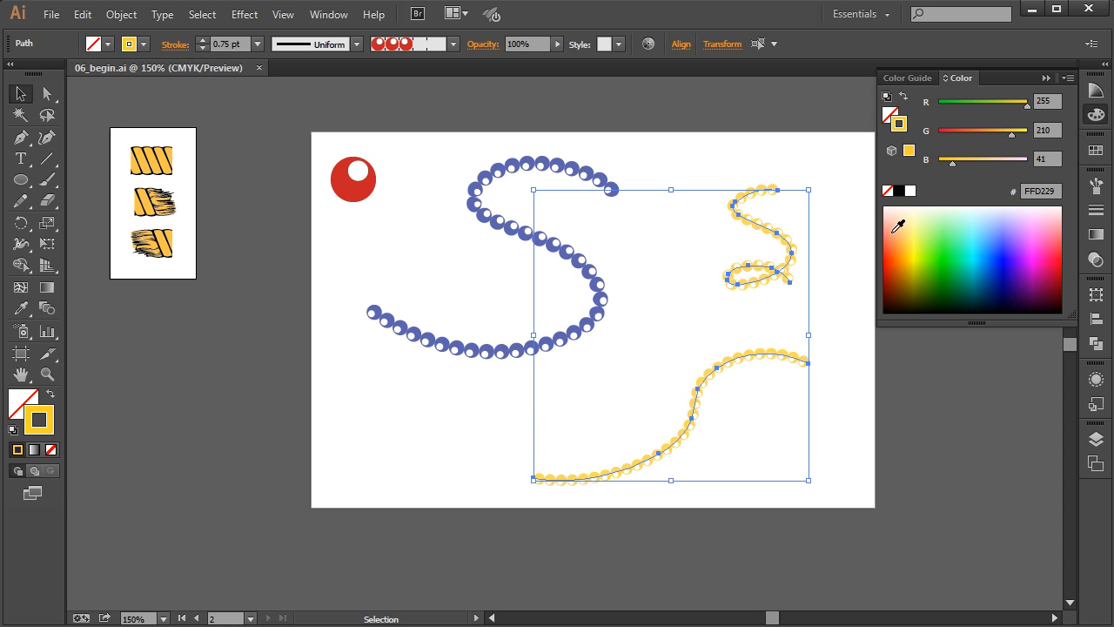
click(907, 281)
click(952, 270)
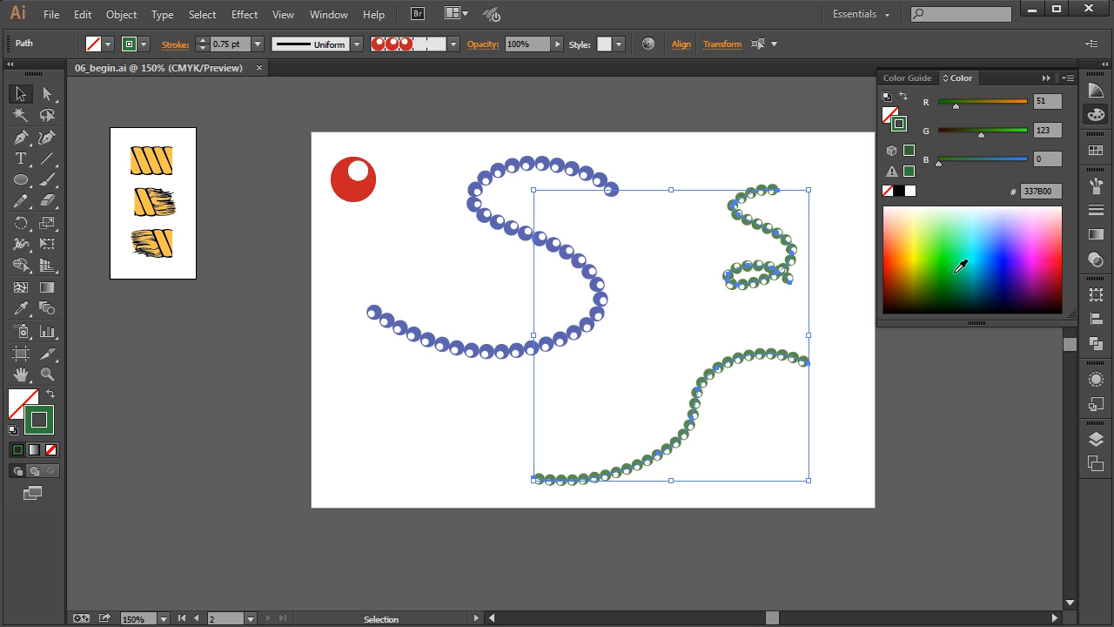
click(947, 363)
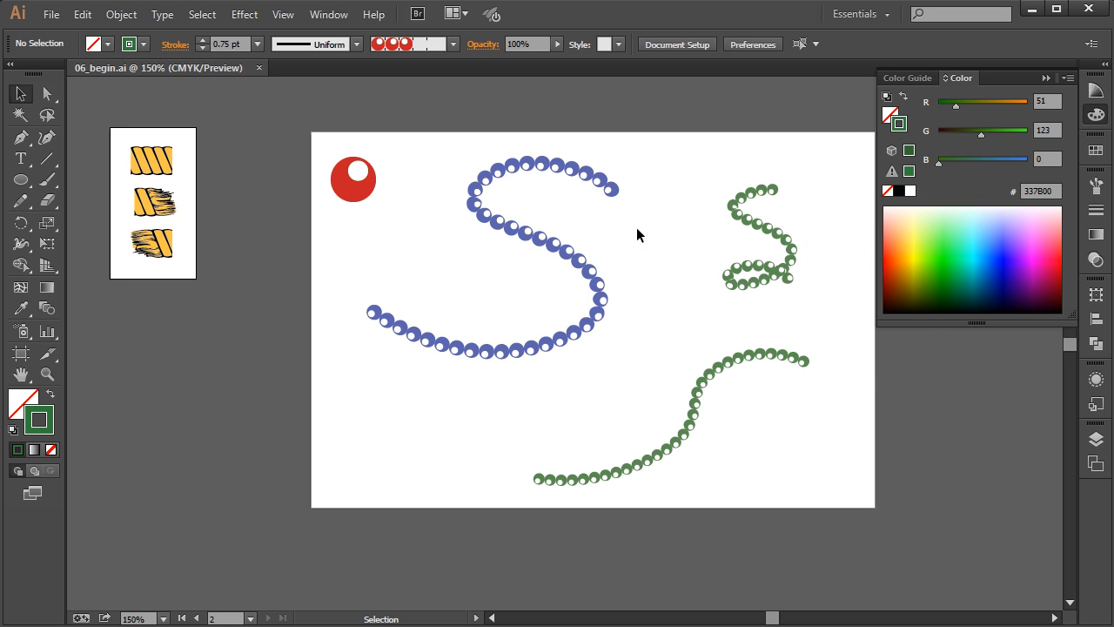
click(611, 189)
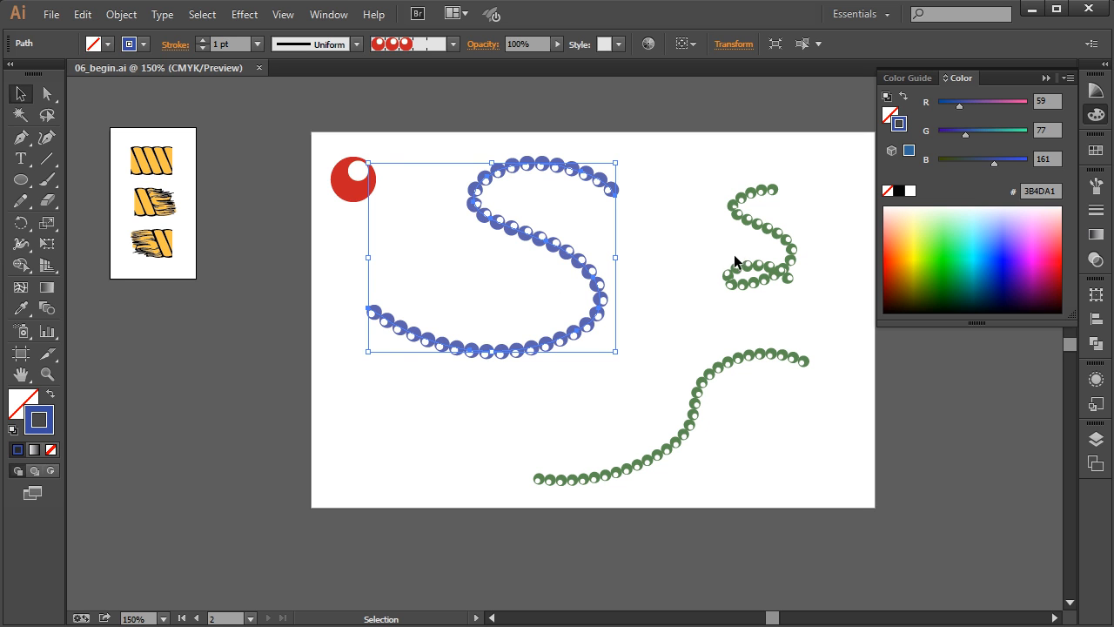
- Delete the three bead strokes from the large artboard, keeping the original red bead artwork
click(713, 327)
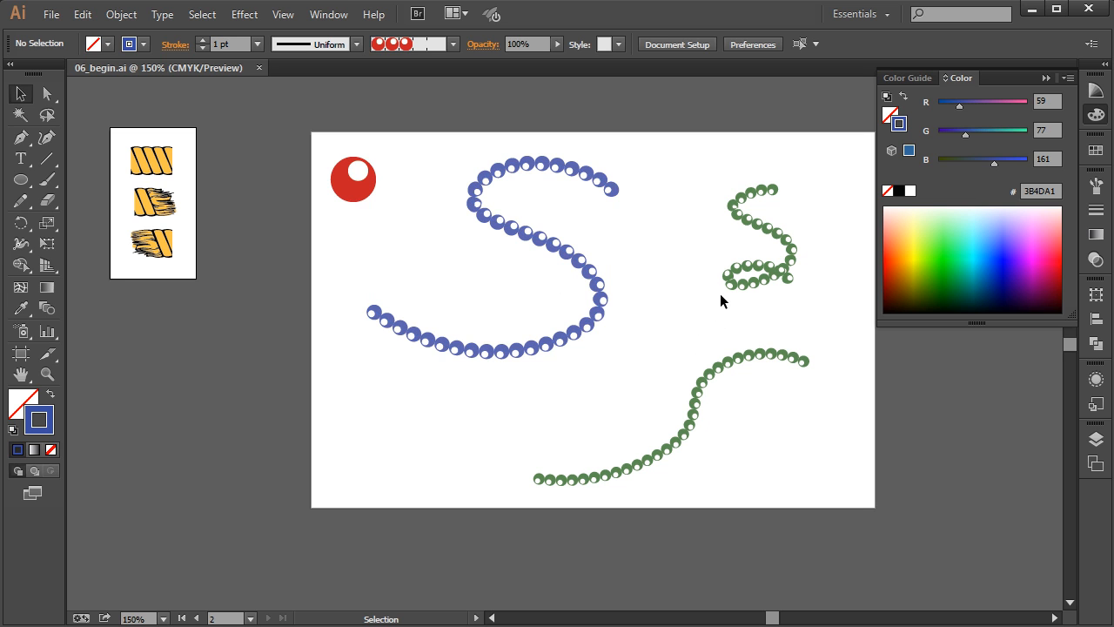
drag(473, 141, 884, 516)
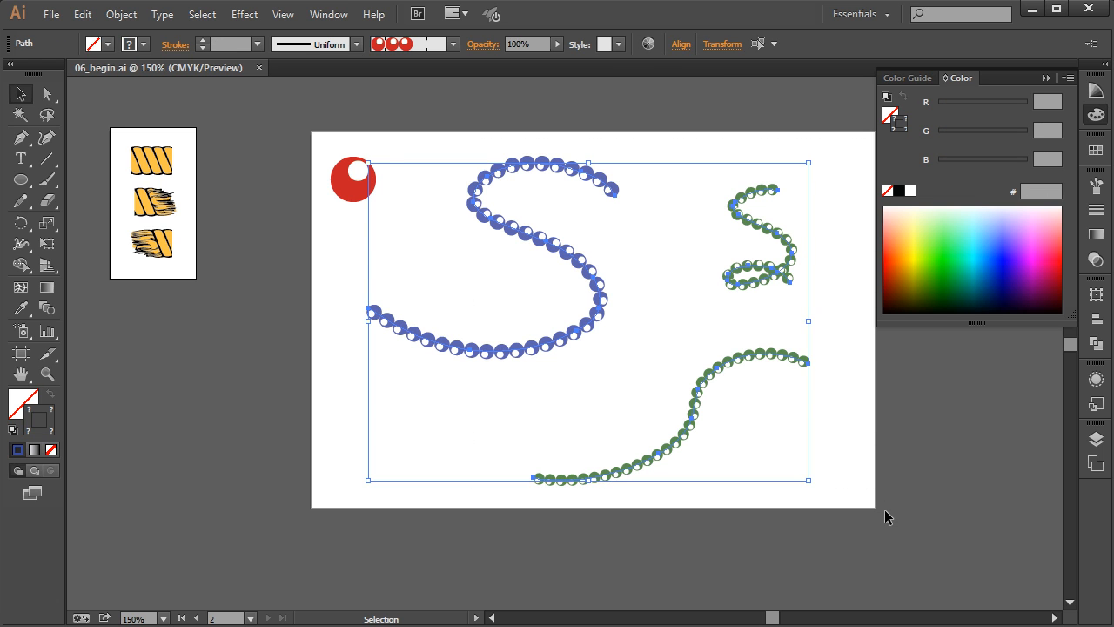
key(Delete)
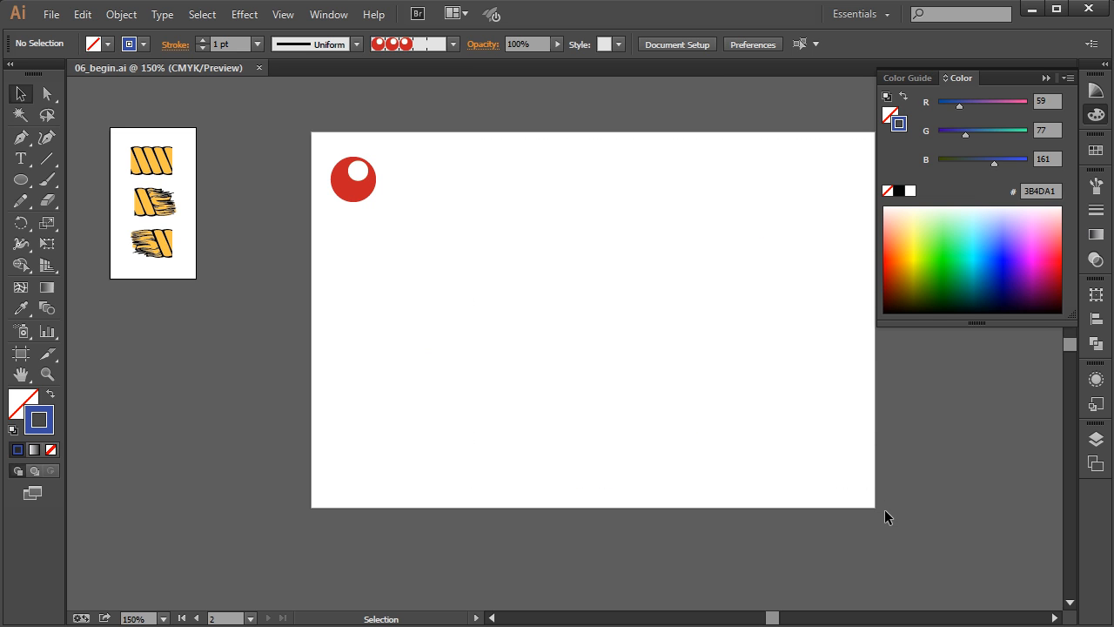
click(1045, 78)
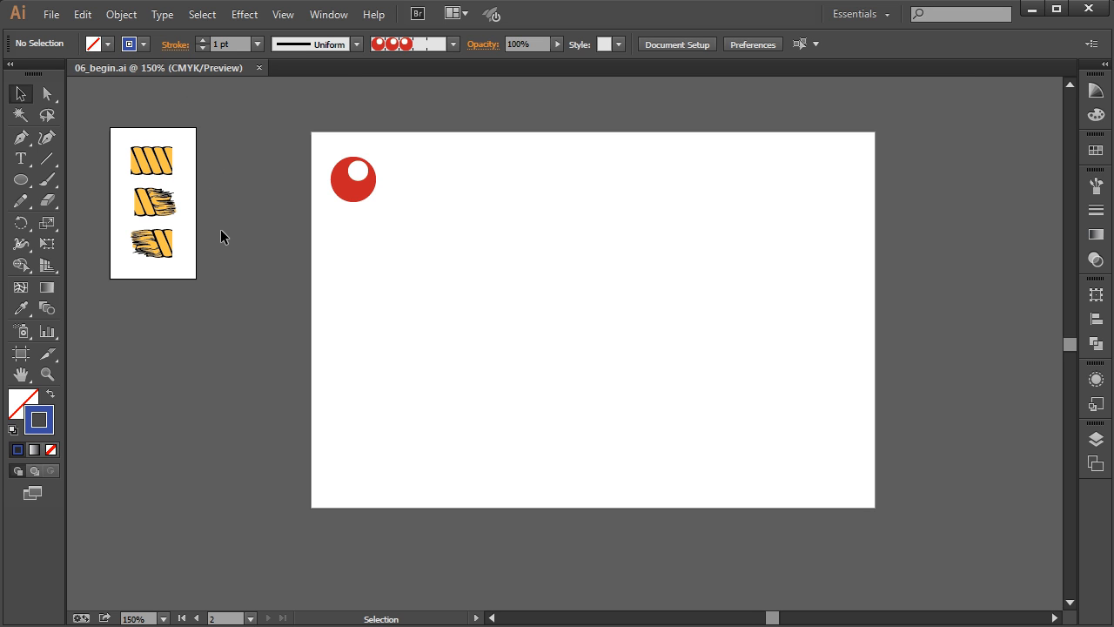
- Move the two frayed rope ends against either side of the center rope piece so they form one continuous rope
key(ctrl+equal)
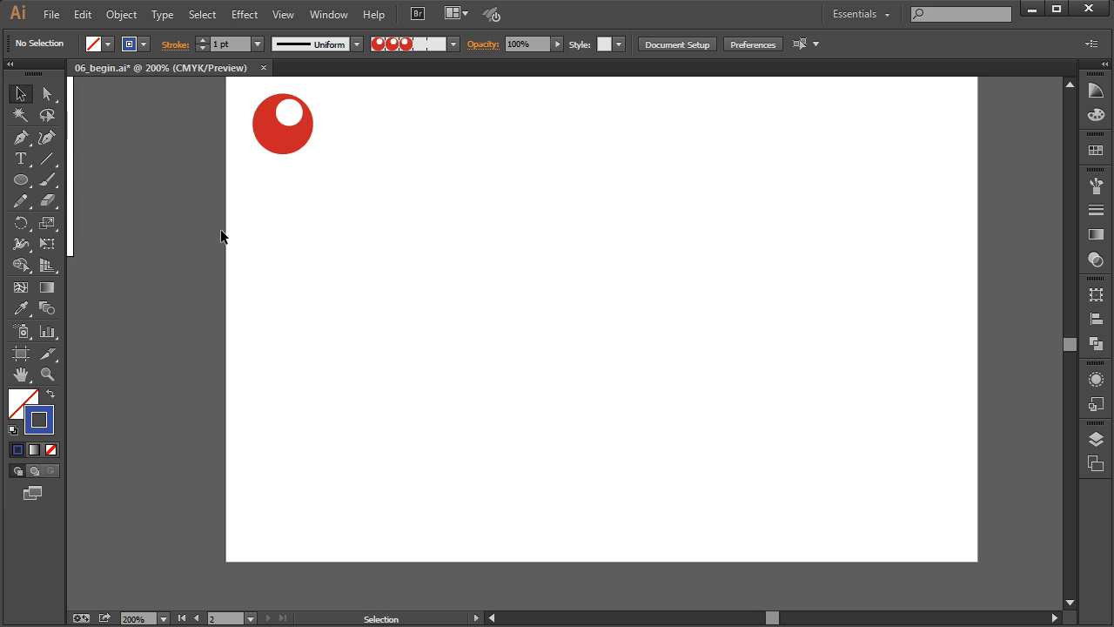
drag(321, 295, 630, 390)
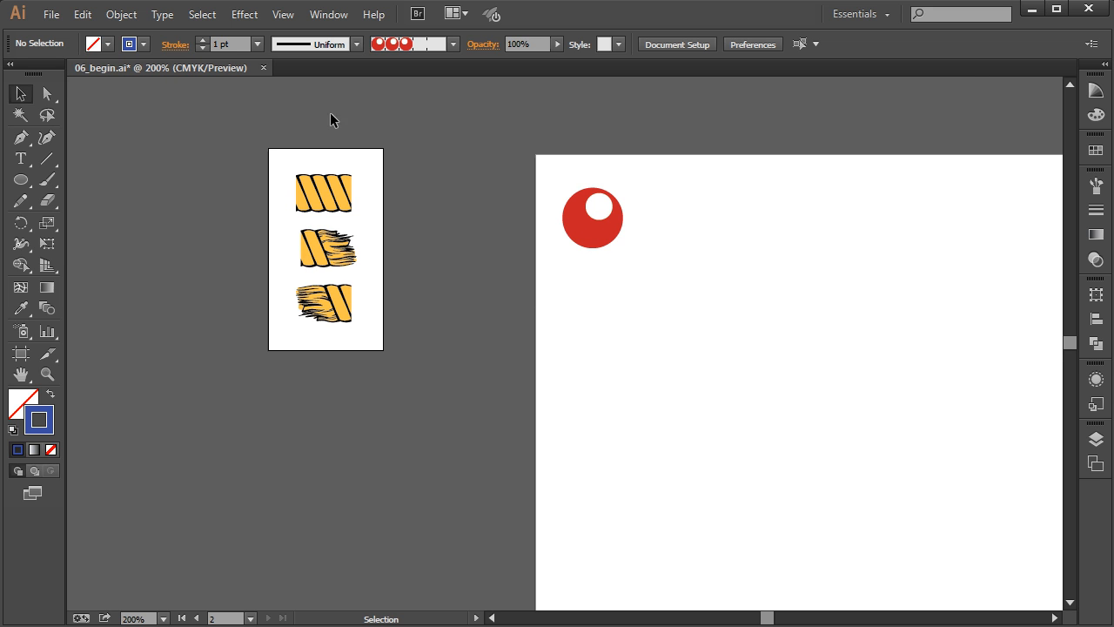
mouse_move(286, 160)
mouse_down()
mouse_move(313, 209)
mouse_move(370, 216)
mouse_up()
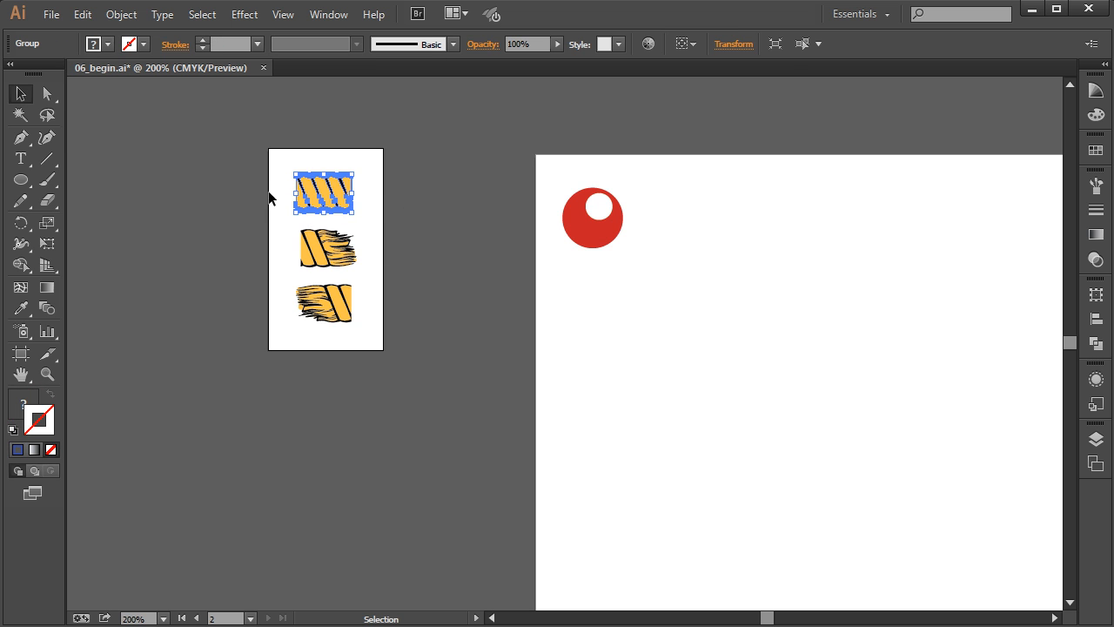
click(494, 250)
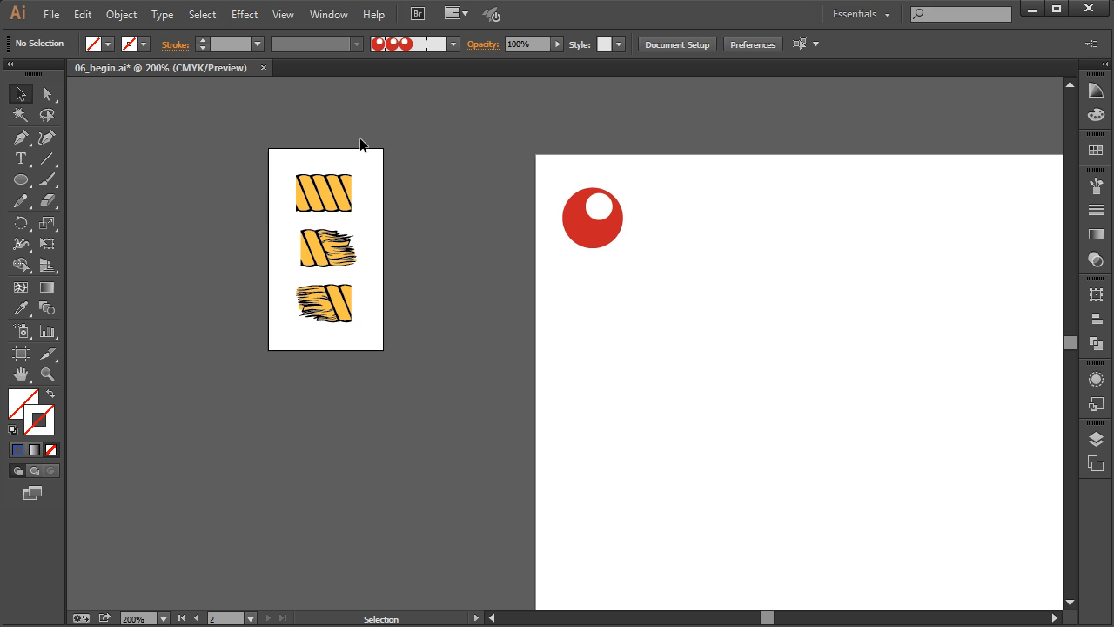
mouse_move(318, 248)
mouse_down()
mouse_move(358, 250)
mouse_move(366, 194)
mouse_up()
drag(330, 305, 271, 188)
click(554, 310)
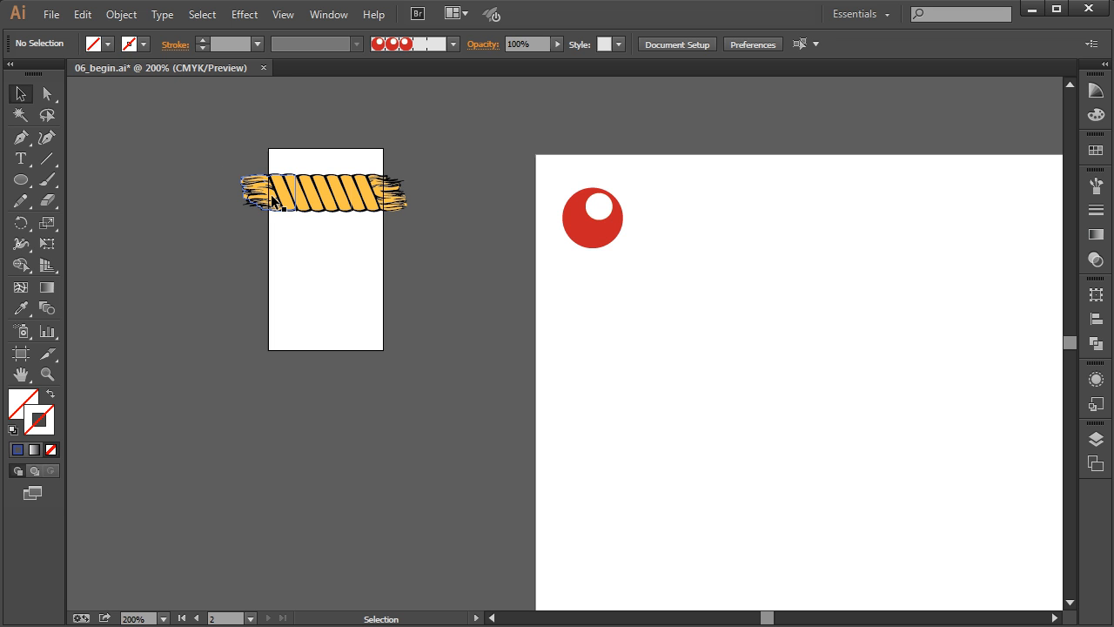
- Move the center rope piece below the frayed ends and place a duplicate of it edge to edge beside it
key(ctrl+equal)
drag(271, 194, 655, 354)
key(ctrl+equal)
drag(380, 143, 381, 148)
click(516, 229)
drag(467, 154, 493, 279)
click(552, 336)
drag(490, 280, 490, 281)
click(497, 355)
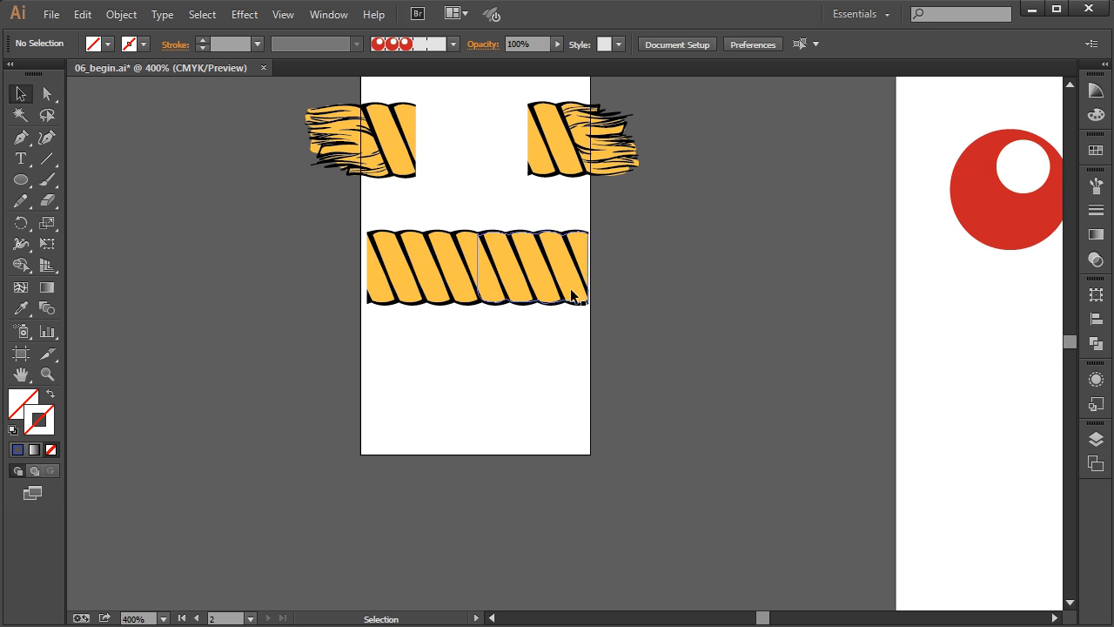
- Separate the two center rope pieces, stacking them vertically with a gap in the middle of the small artboard
drag(421, 273, 473, 369)
drag(549, 296, 491, 258)
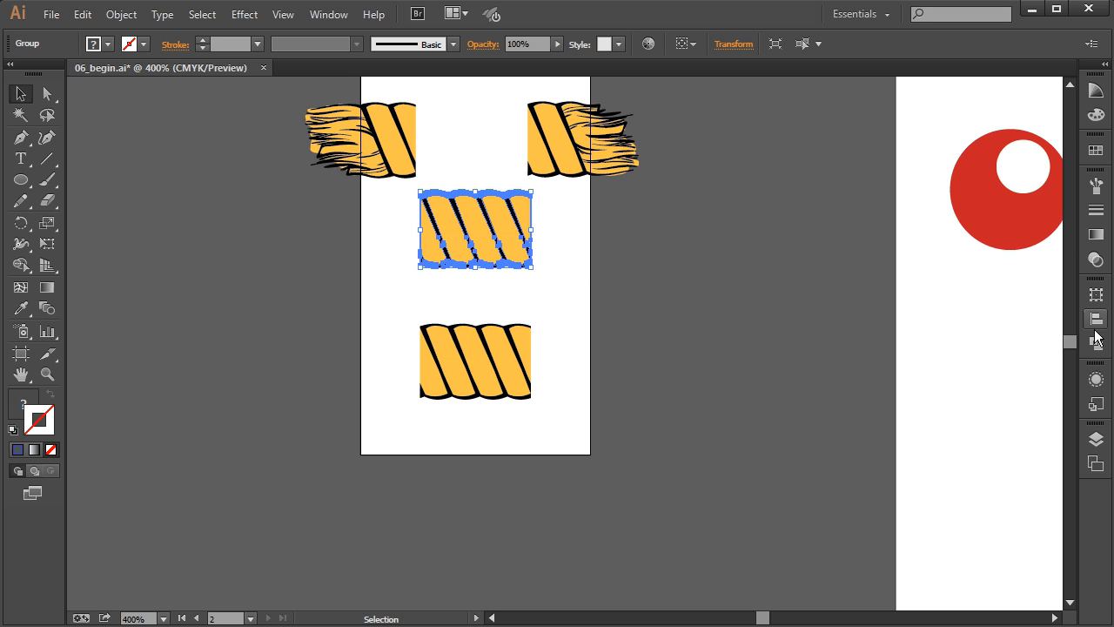
click(1096, 185)
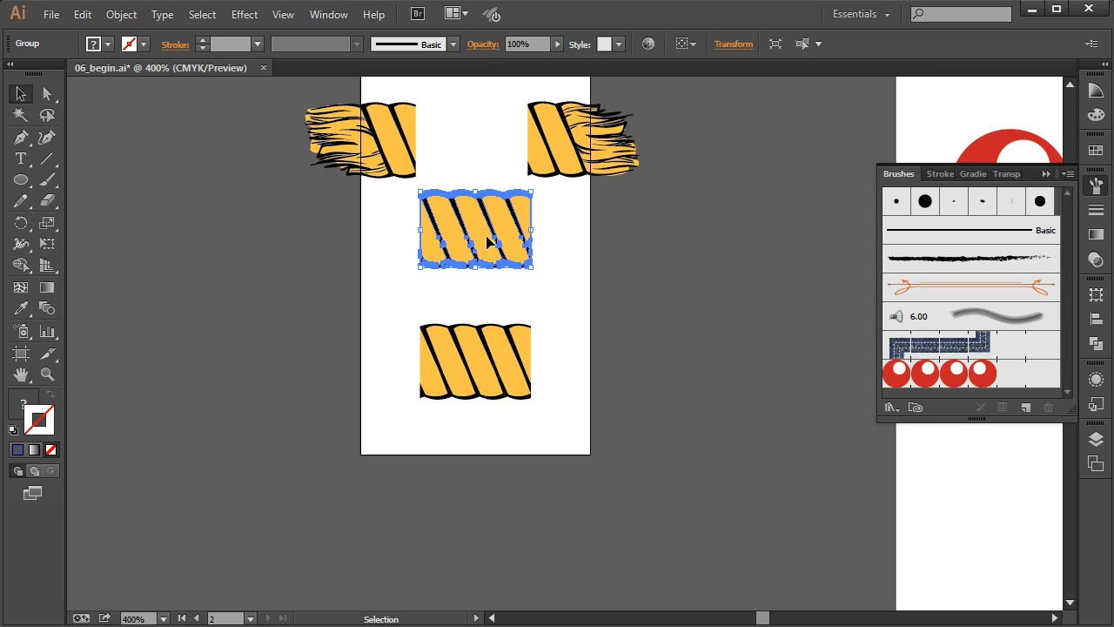
- Make a pattern swatch named "center" from the upper center rope piece, keeping the default tile settings
click(126, 15)
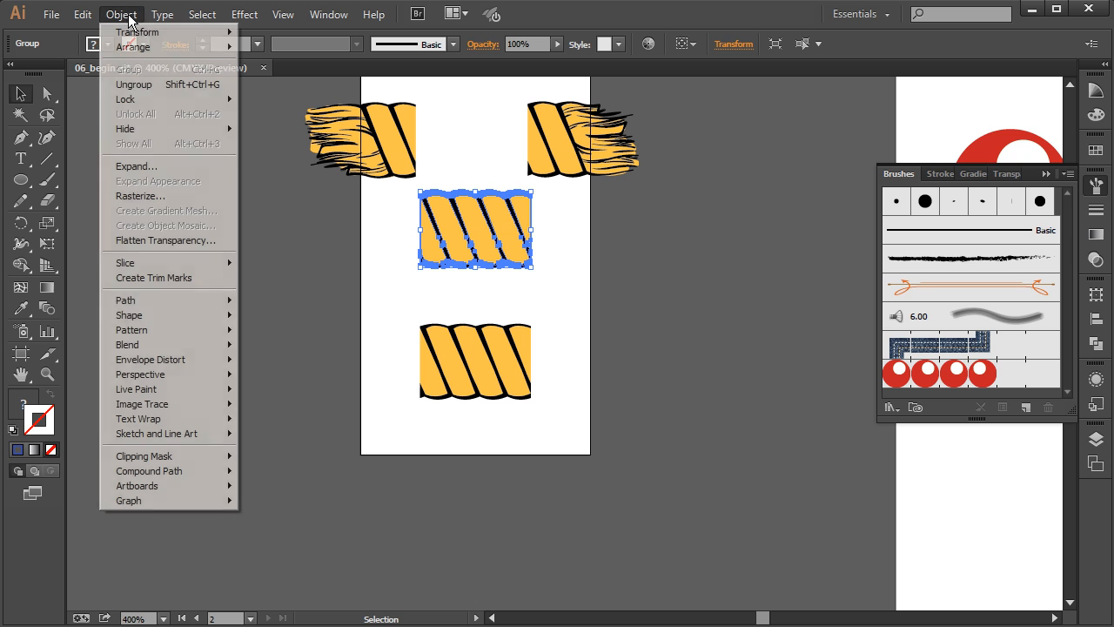
mouse_move(150, 329)
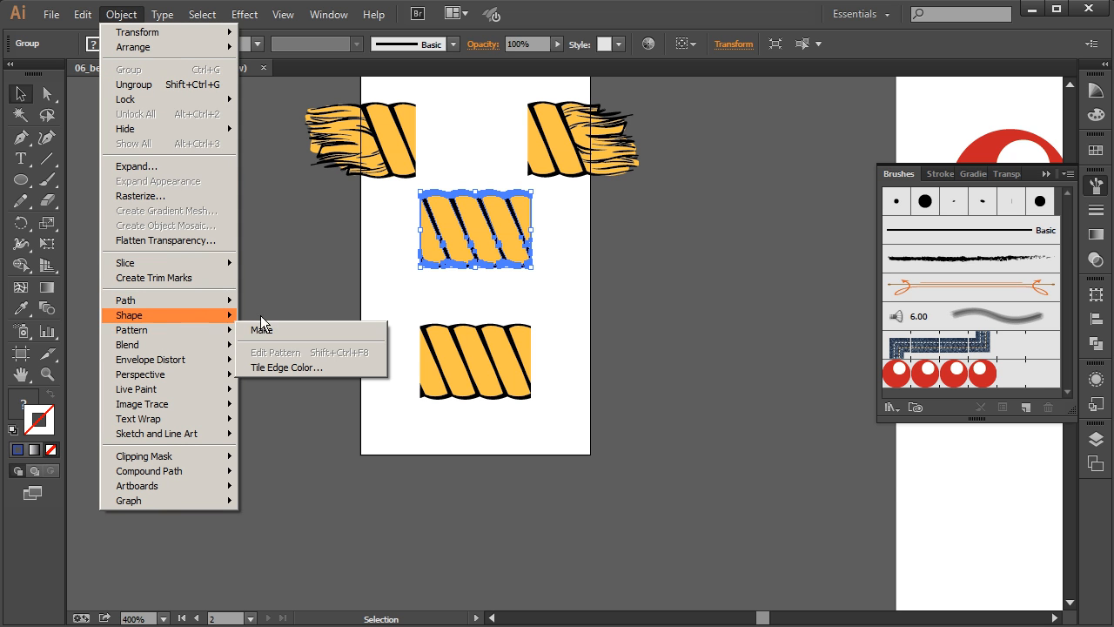
click(275, 331)
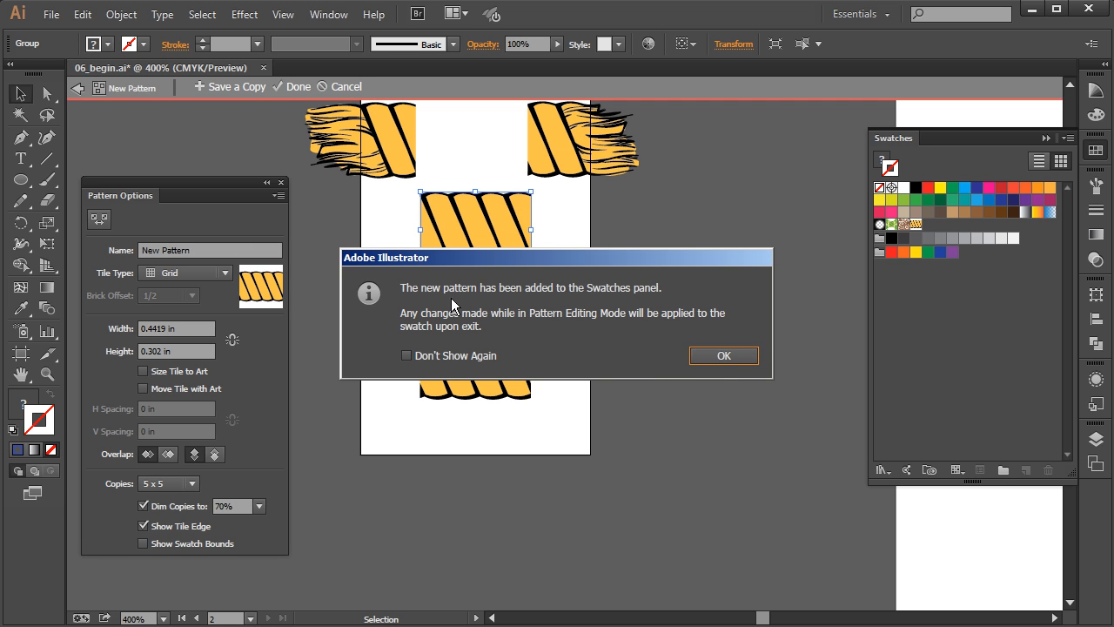
click(723, 356)
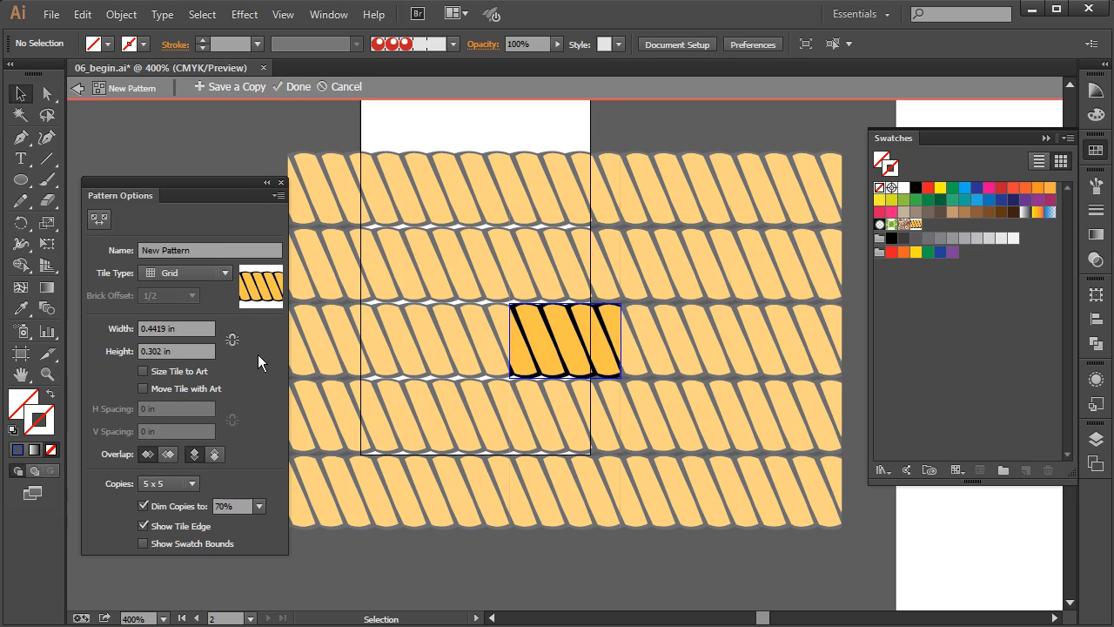
click(193, 250)
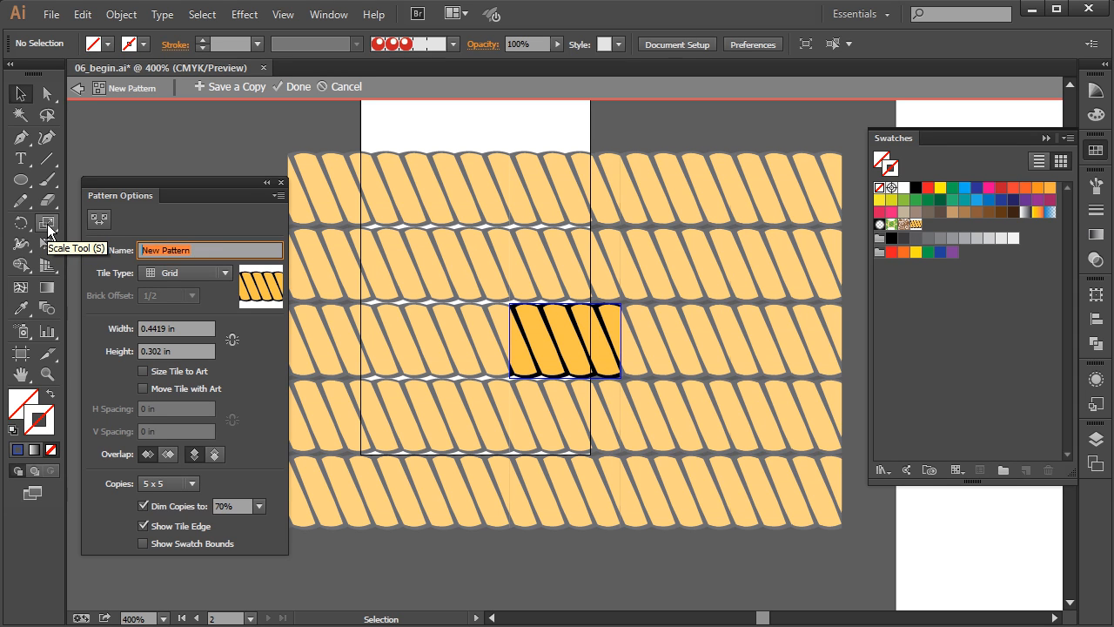
text(center)
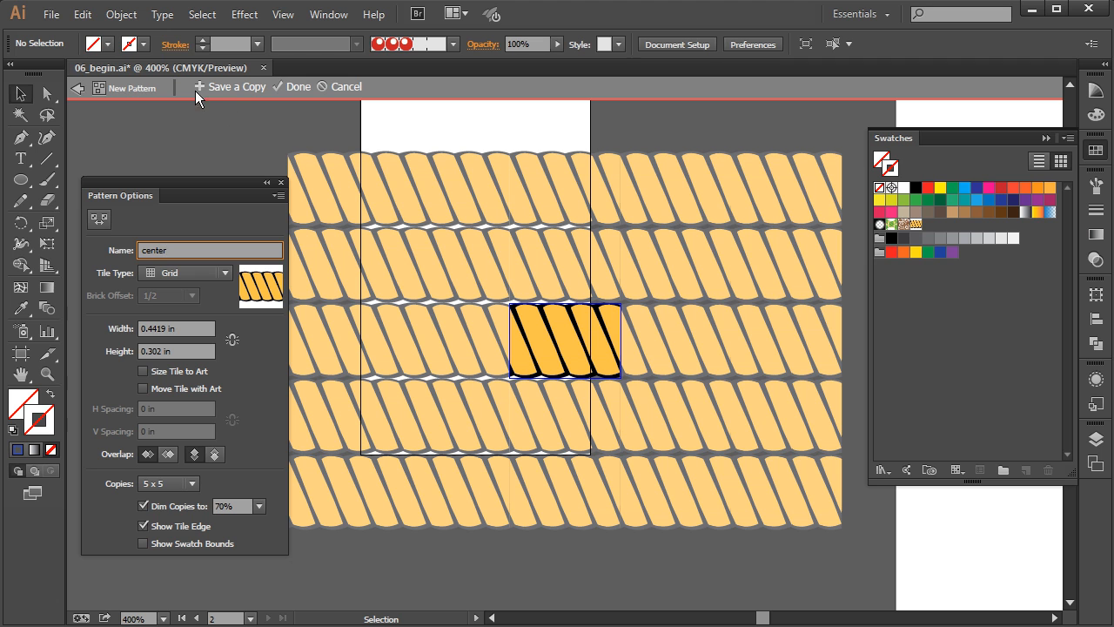
key(Return)
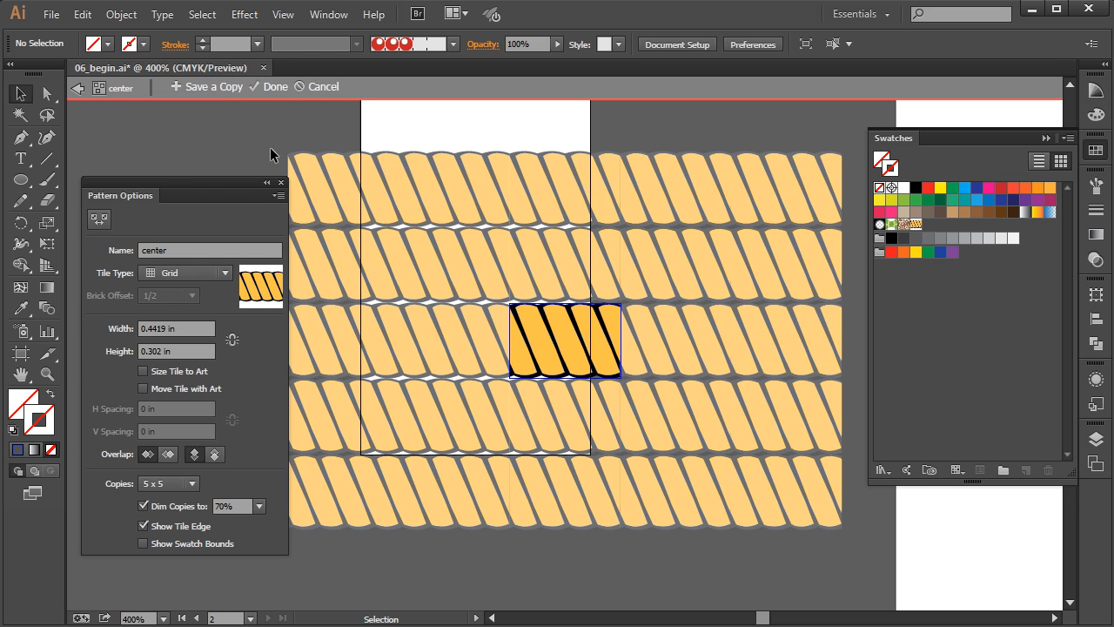
click(272, 87)
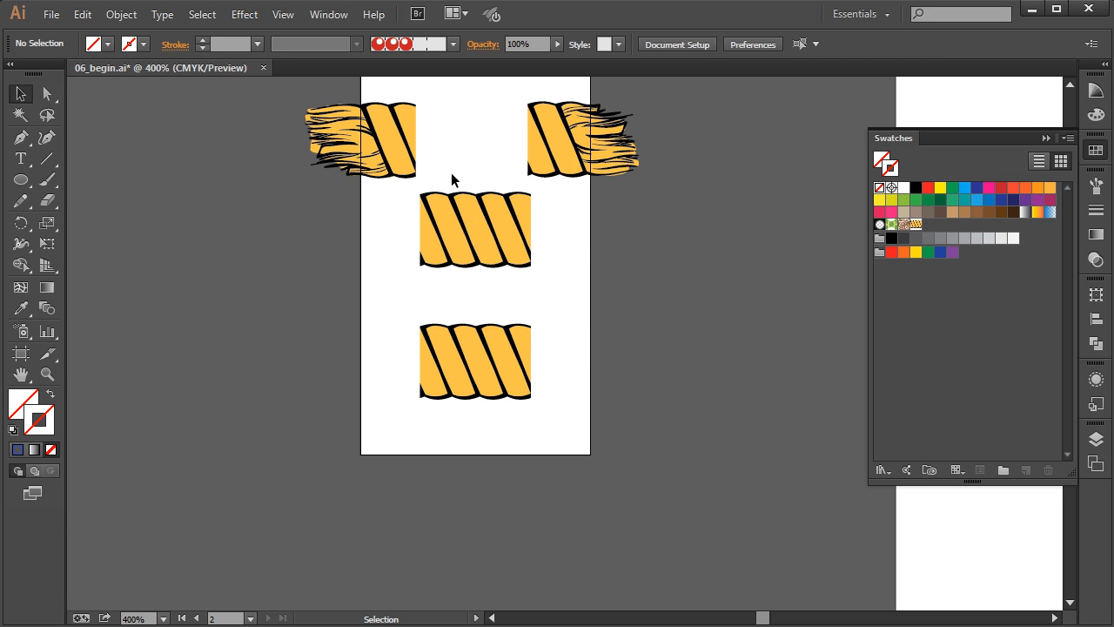
- Make a pattern swatch named "end" from the rope piece that frays toward the left, with default tile settings
click(387, 139)
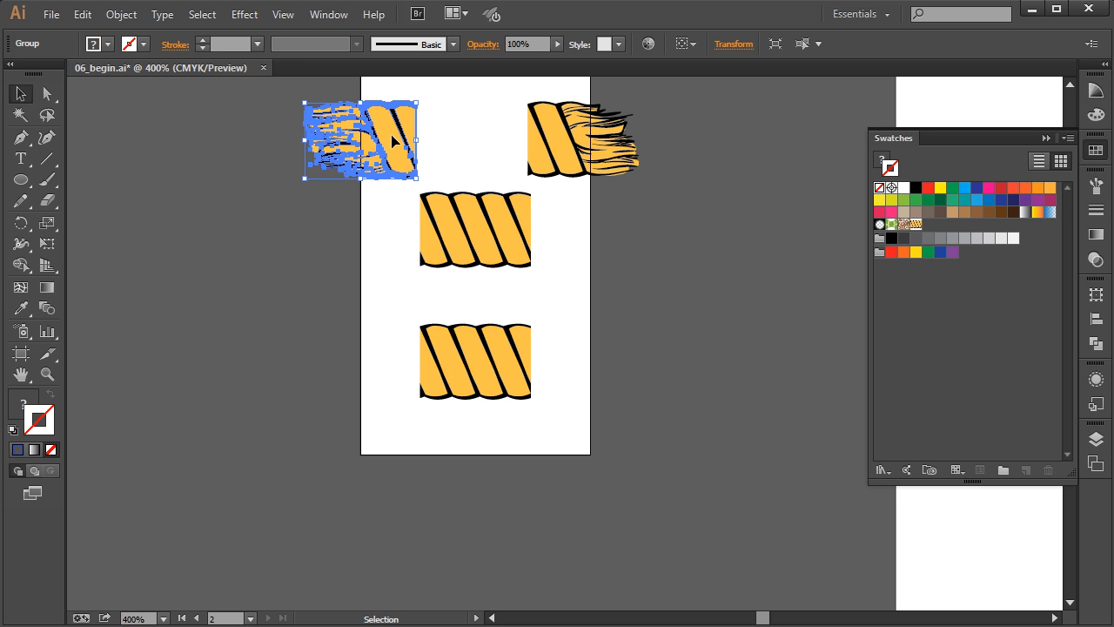
click(121, 14)
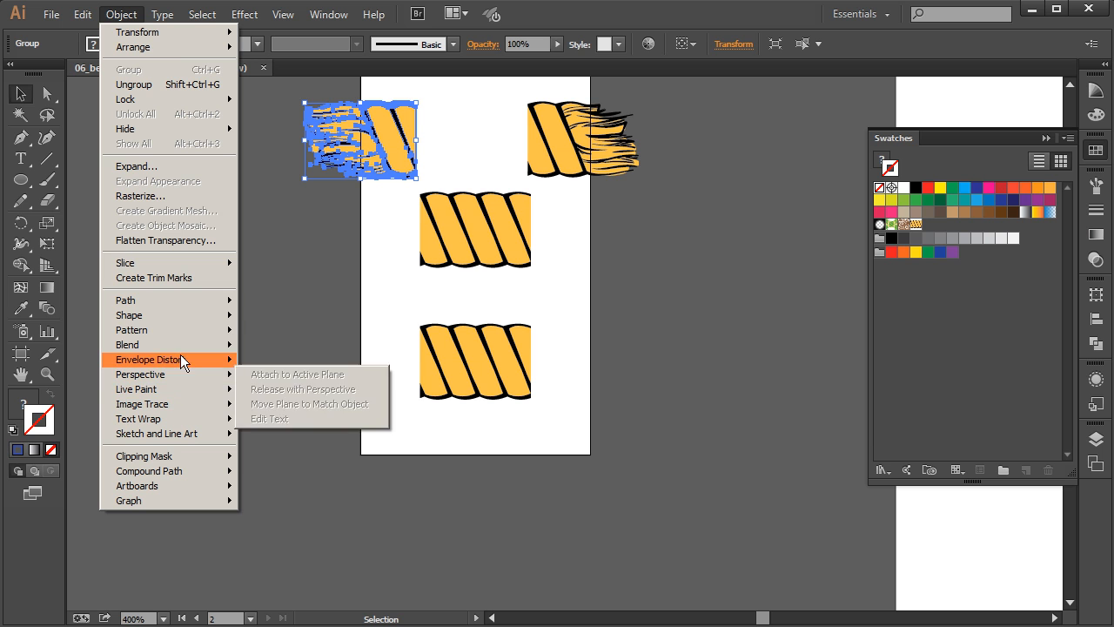
mouse_move(189, 333)
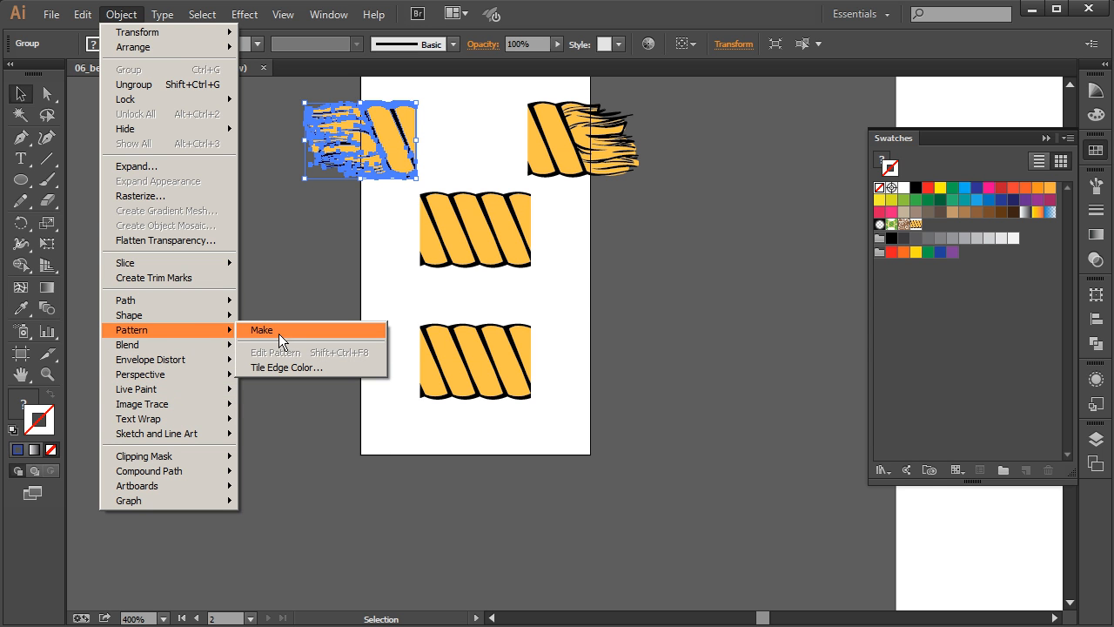
click(273, 332)
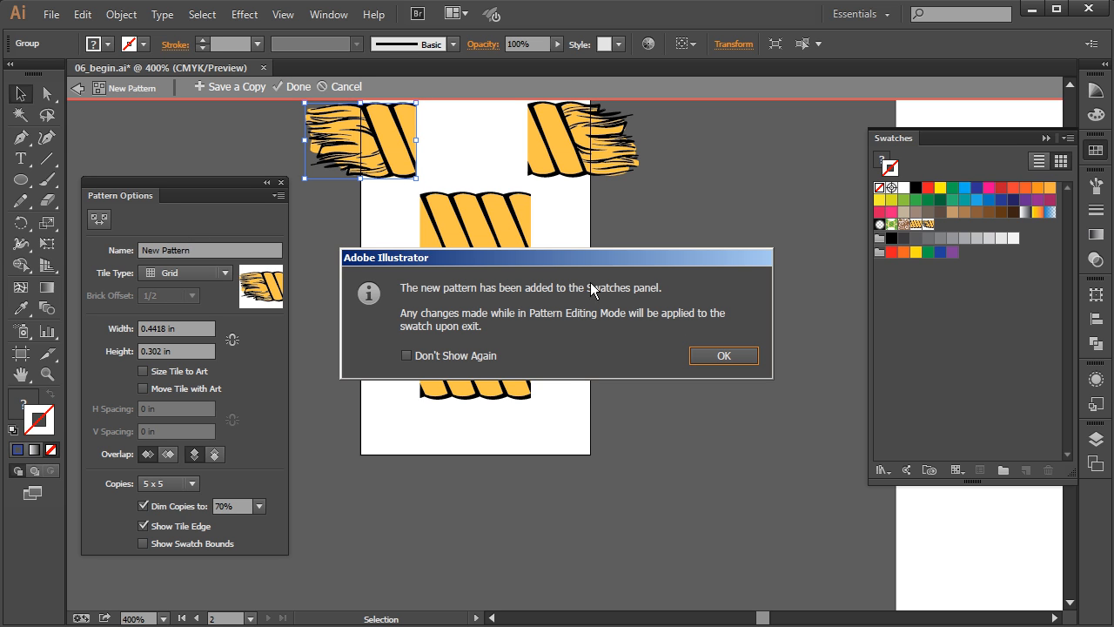
click(723, 355)
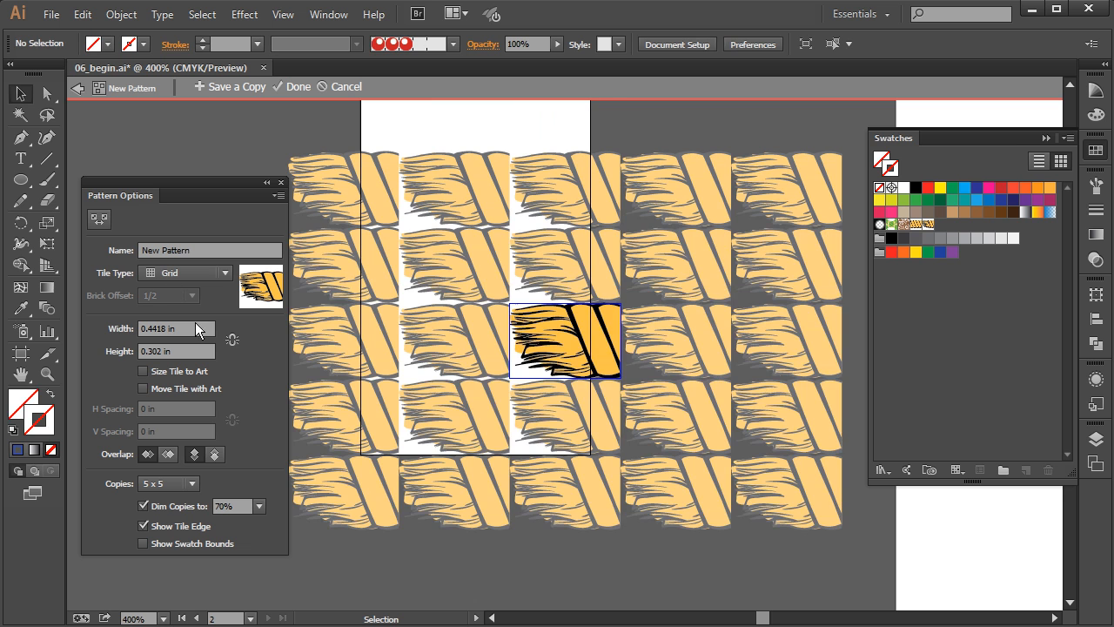
click(191, 249)
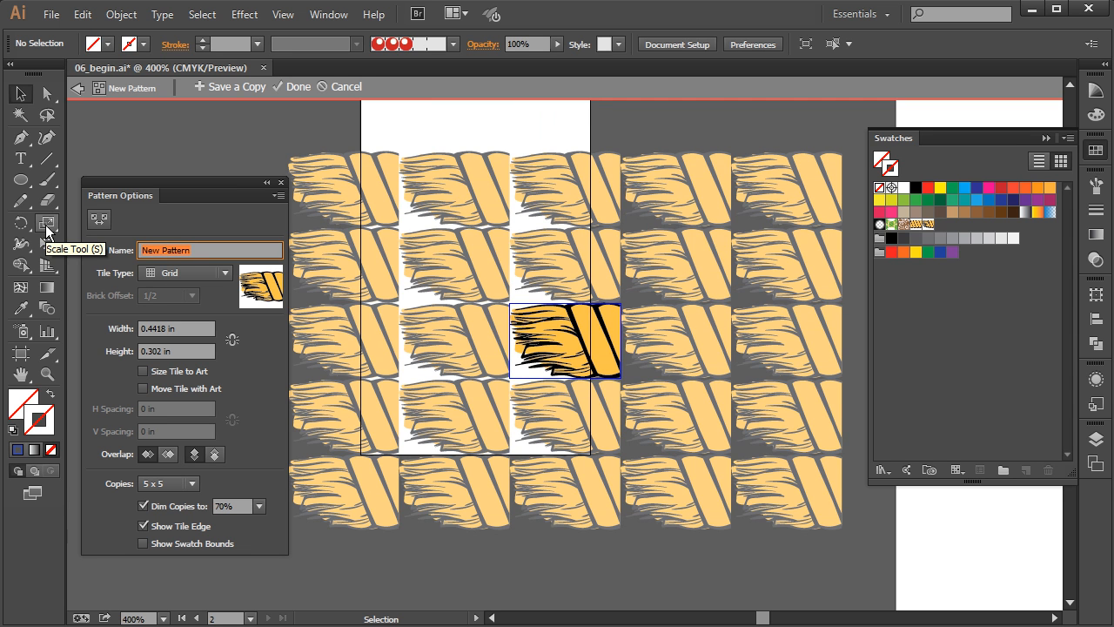
text(end)
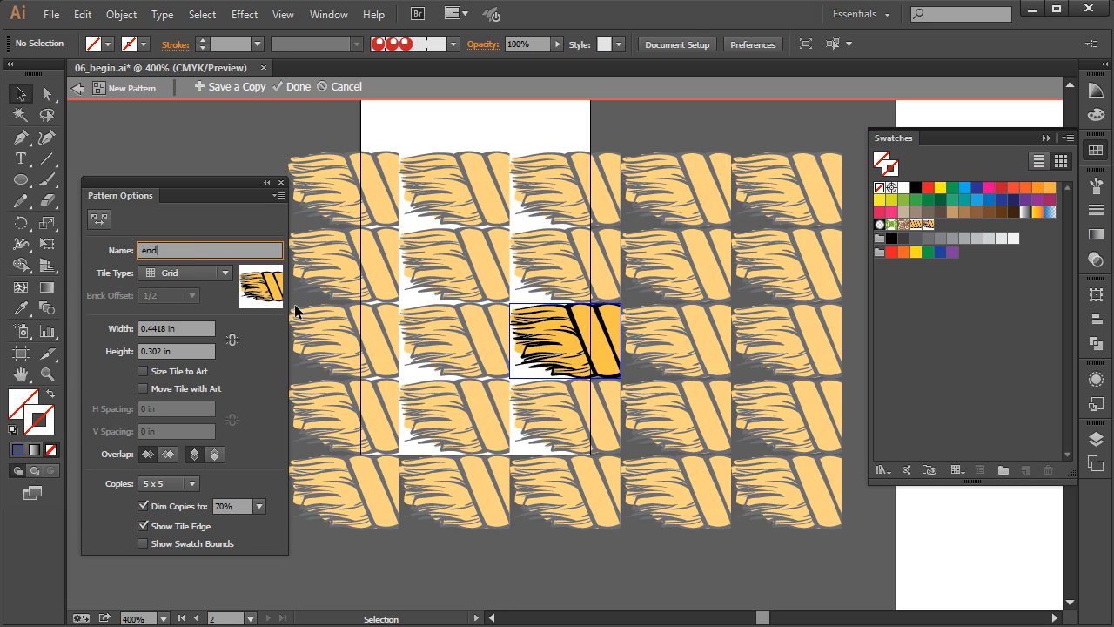
key(Return)
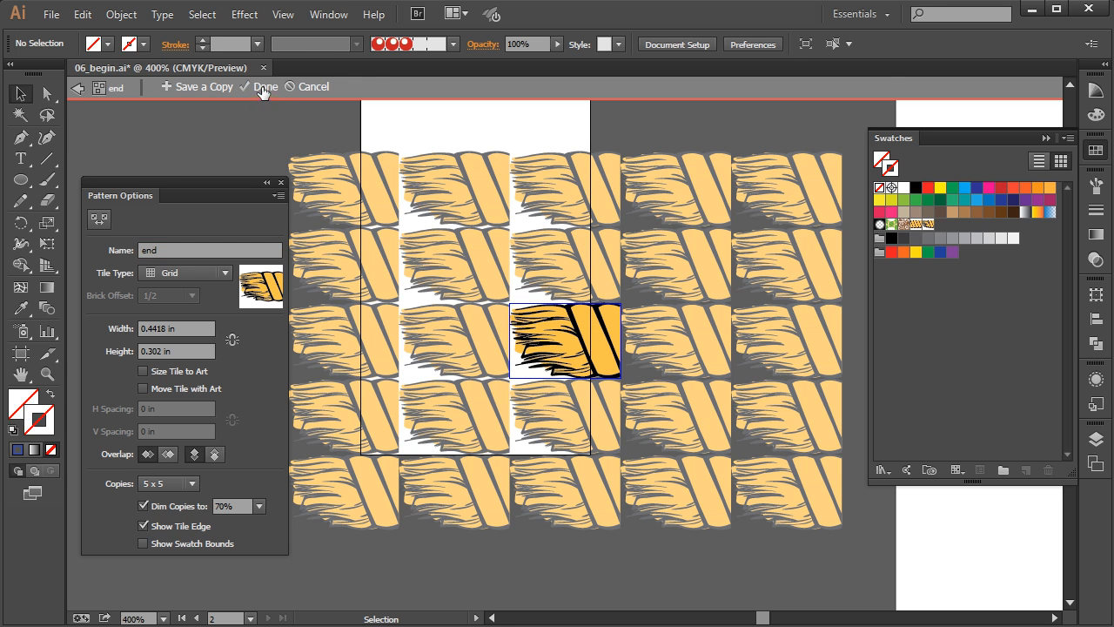
click(261, 87)
- Make a pattern swatch named "start" from the rope piece that frays toward the right, with default tile settings
click(550, 154)
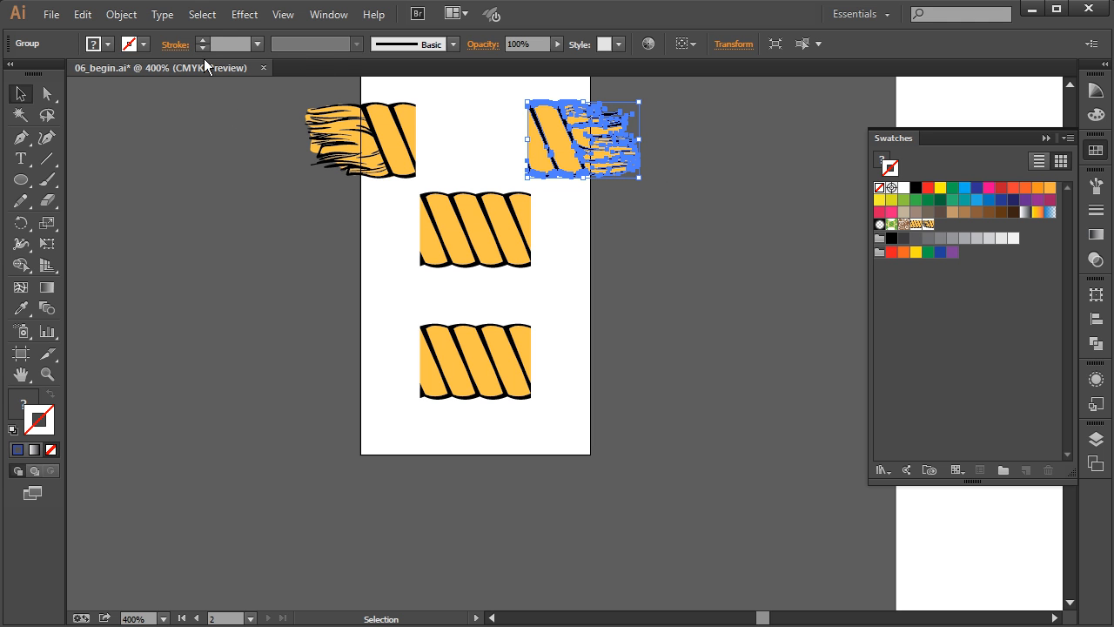
click(135, 16)
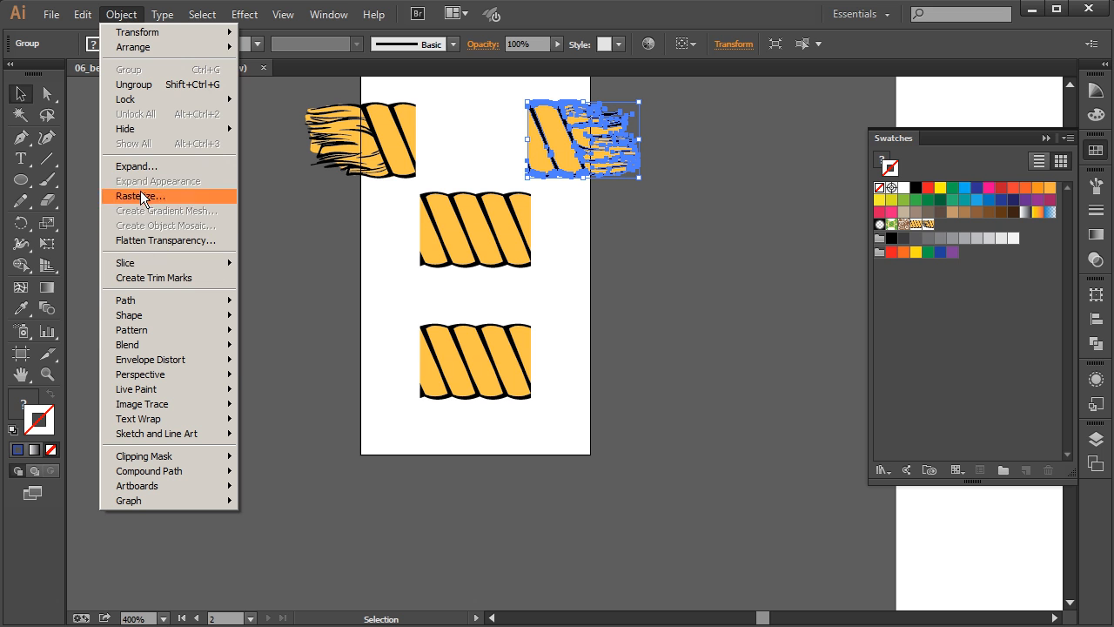
mouse_move(155, 331)
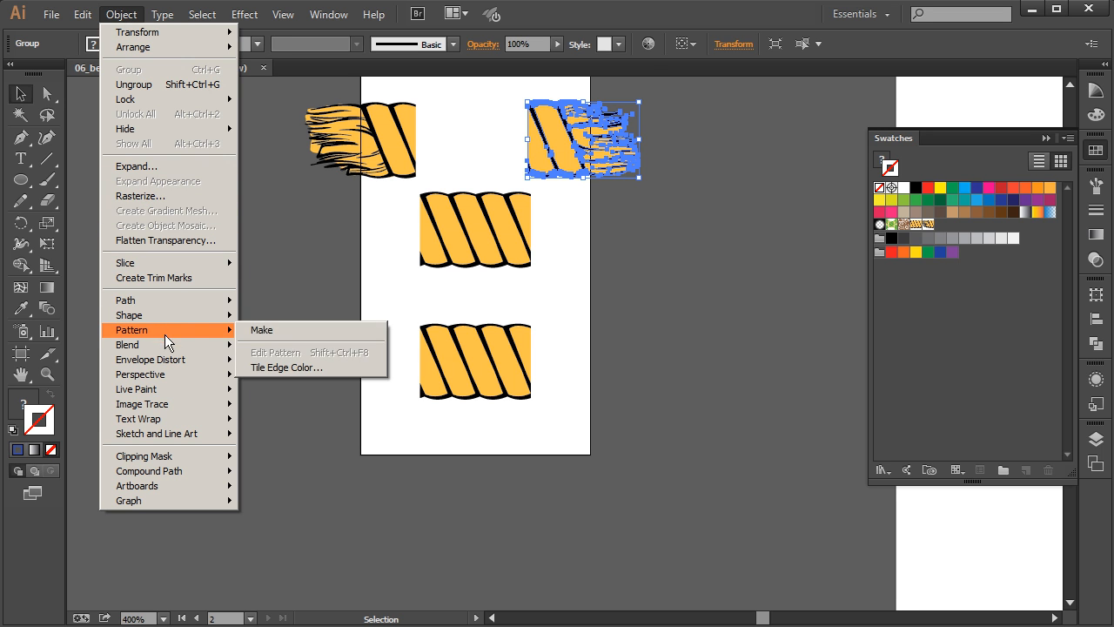
click(277, 331)
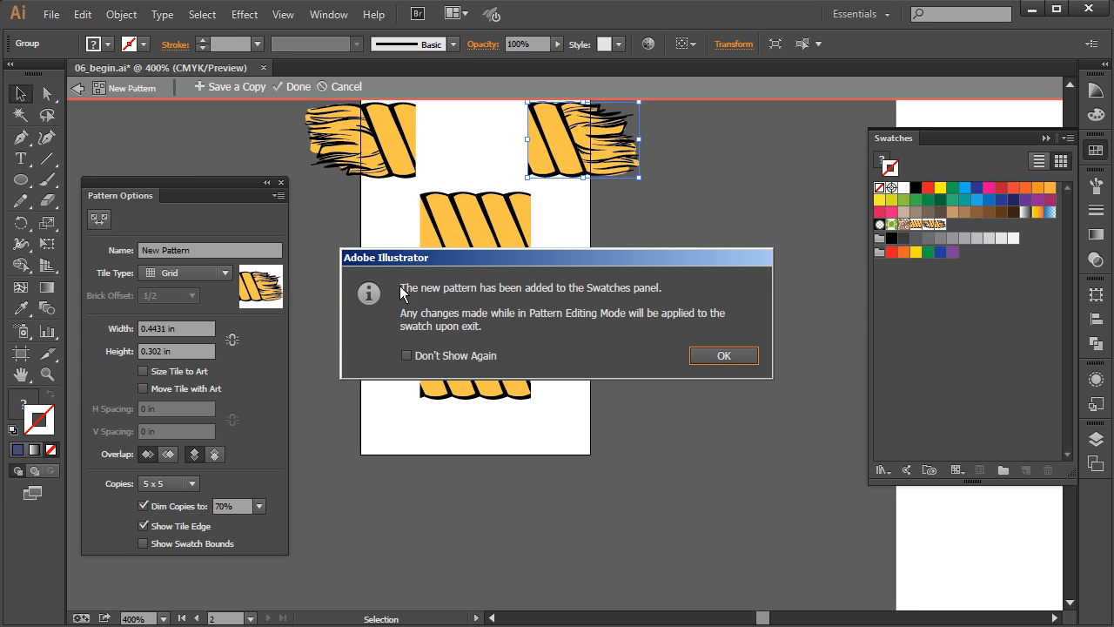
click(704, 356)
click(145, 248)
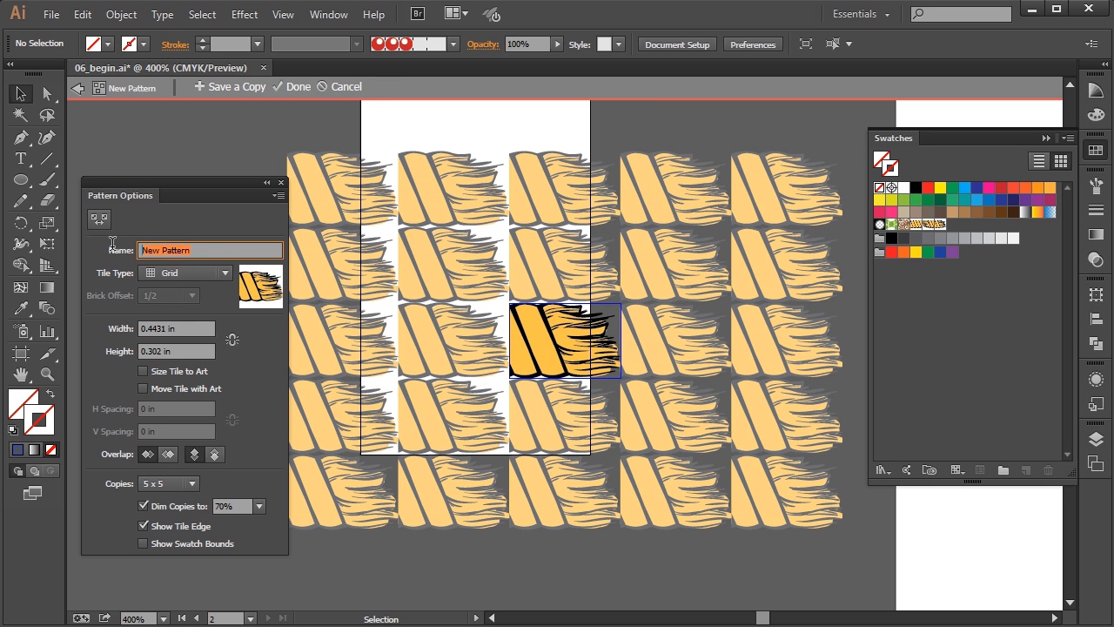
text(s)
key(Return)
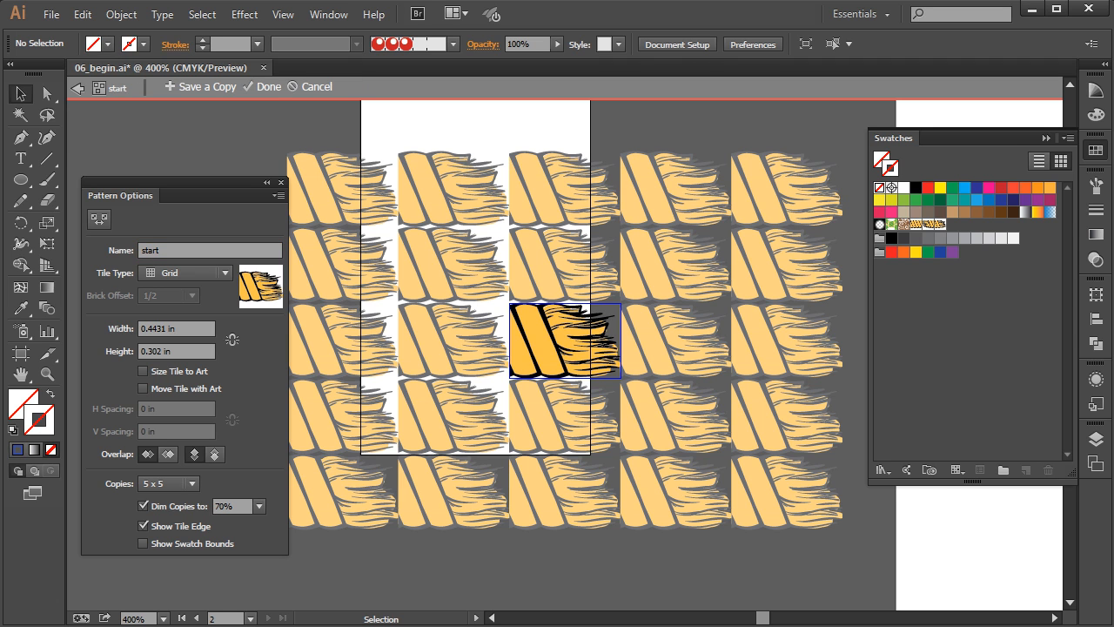
click(275, 88)
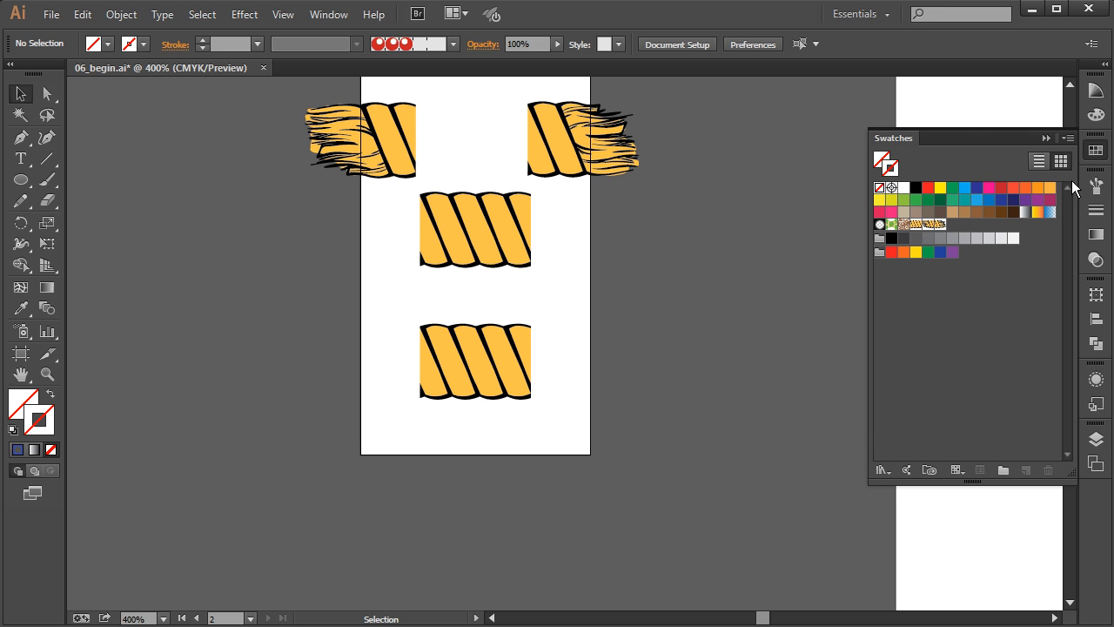
- Create a new pattern brush and name it "rope"
click(1094, 188)
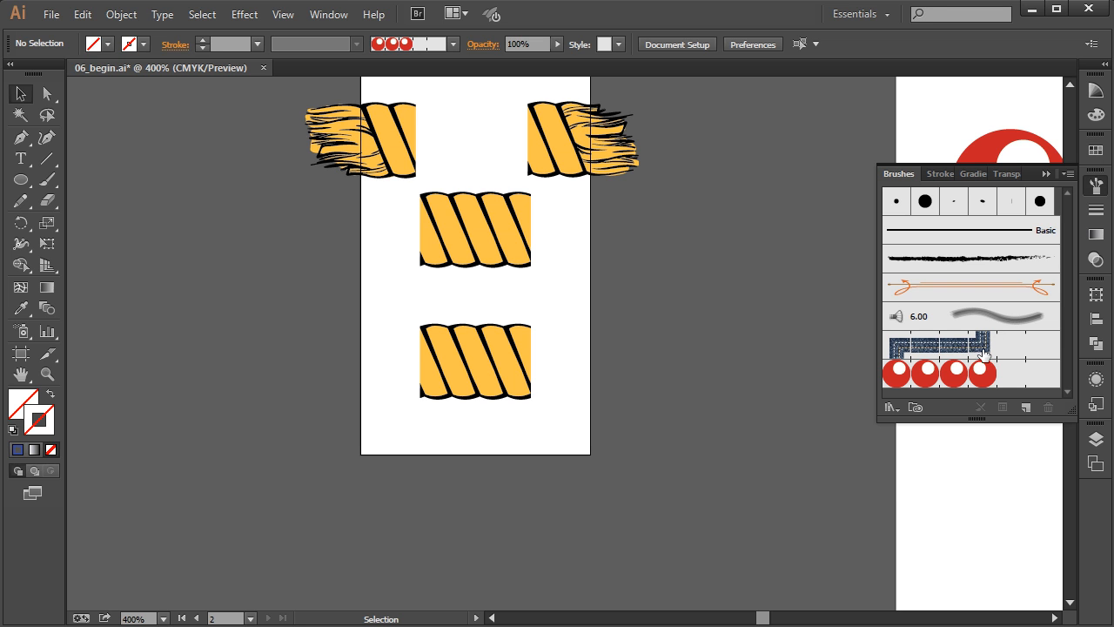
click(1027, 409)
click(675, 307)
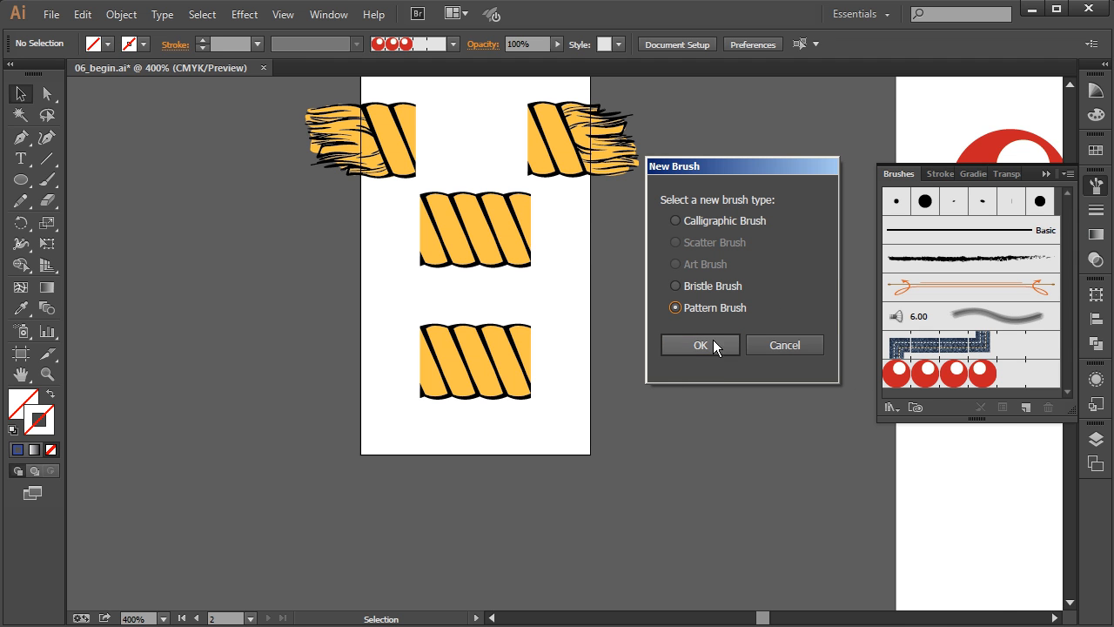
click(701, 344)
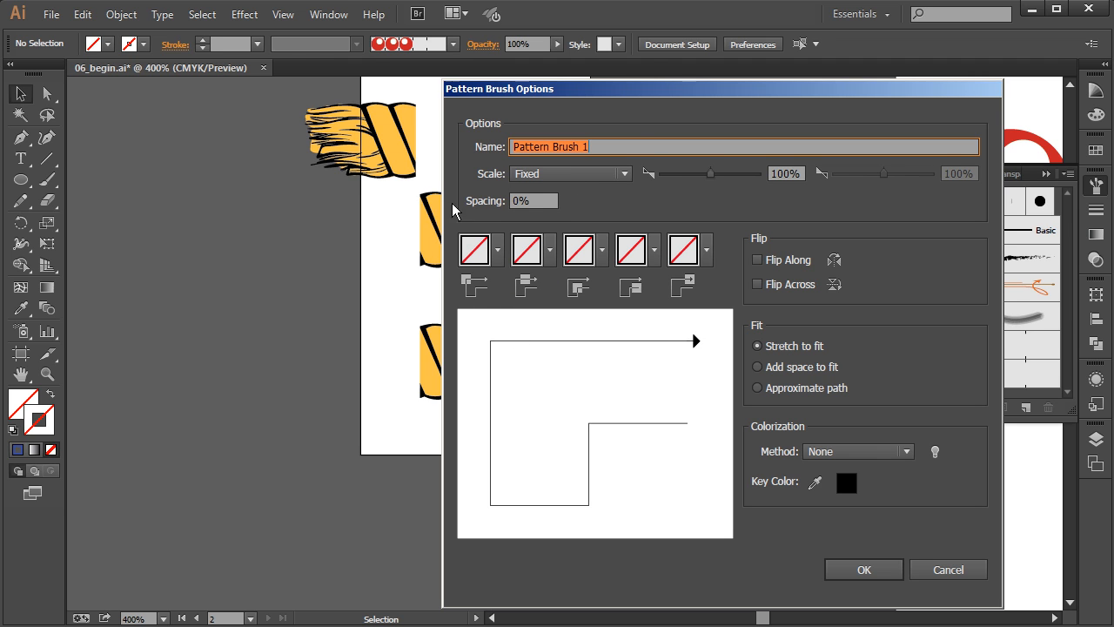
text(rope)
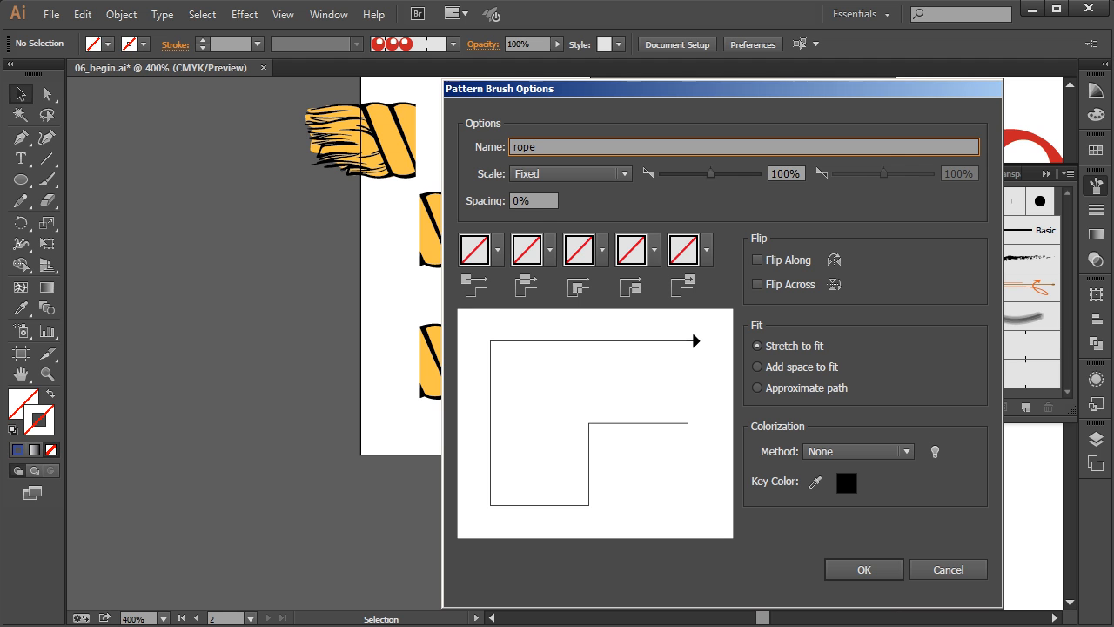
- Assign the "center" swatch to the rope brush's side tile and Auto-Between to its outer corner tile
click(549, 251)
click(403, 371)
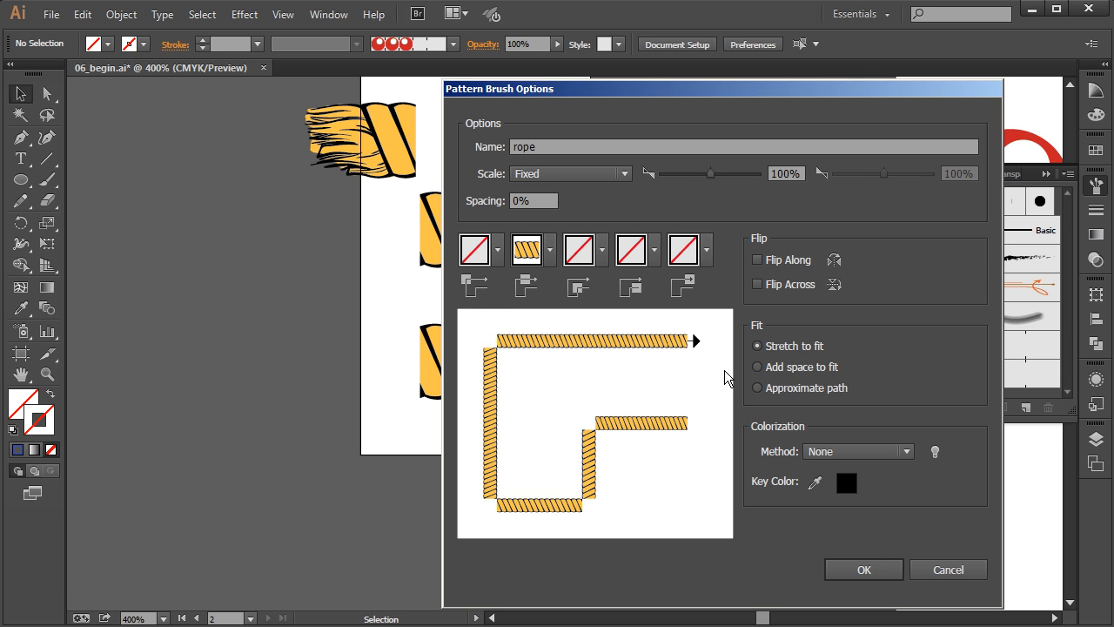
click(498, 250)
scroll(413, 372, down, 2)
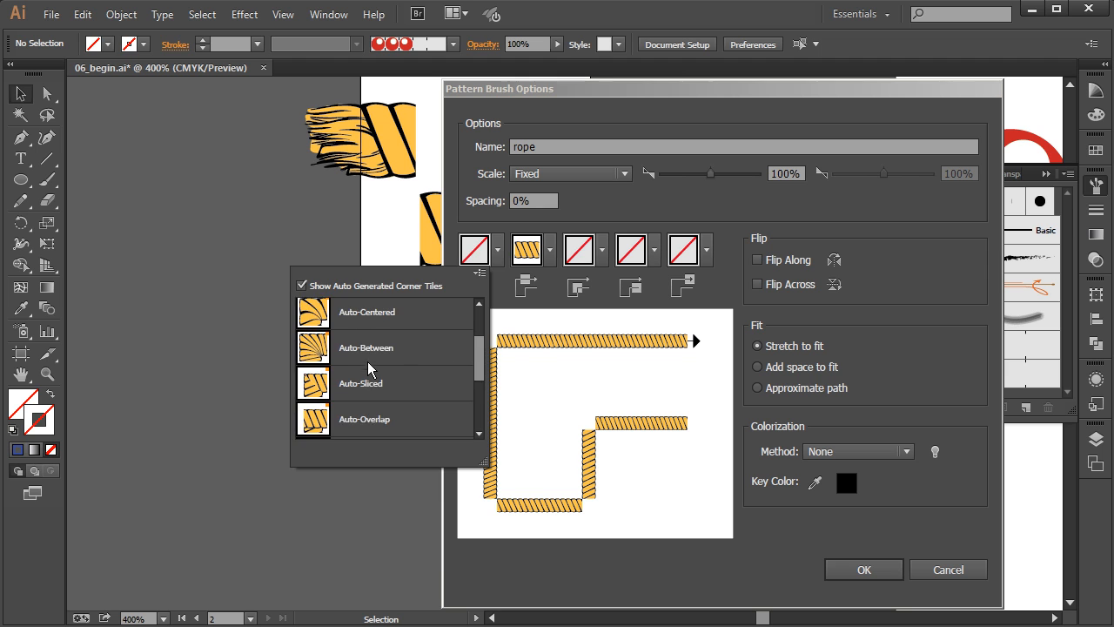
click(374, 359)
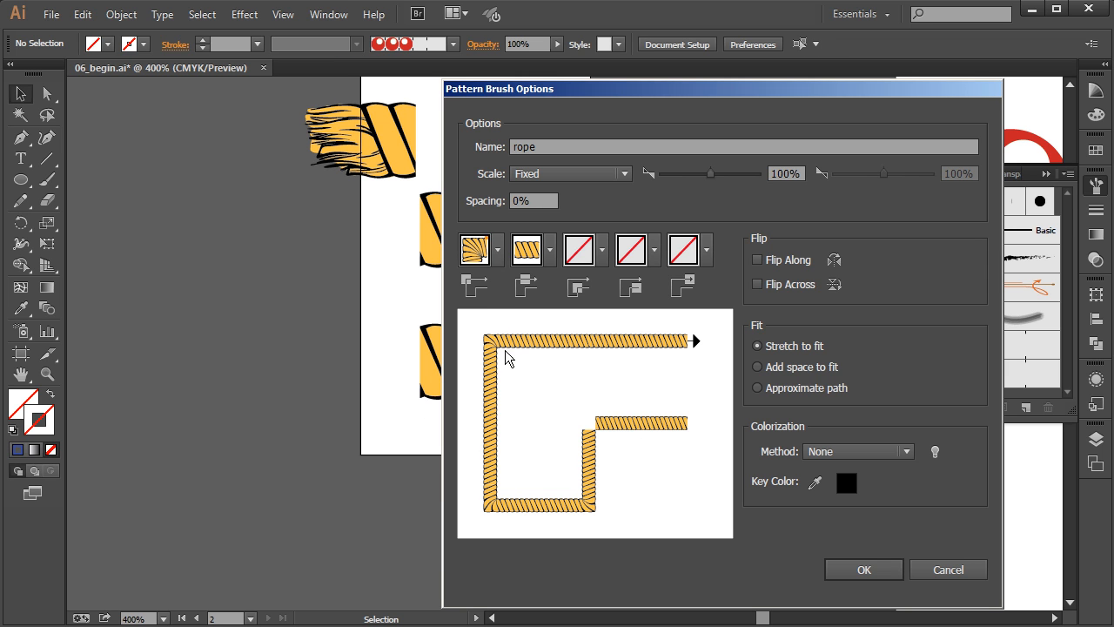
- Try the Auto-Sliced and Auto-Overlap outer corner tiles, then return the outer corner to Auto-Between
click(499, 250)
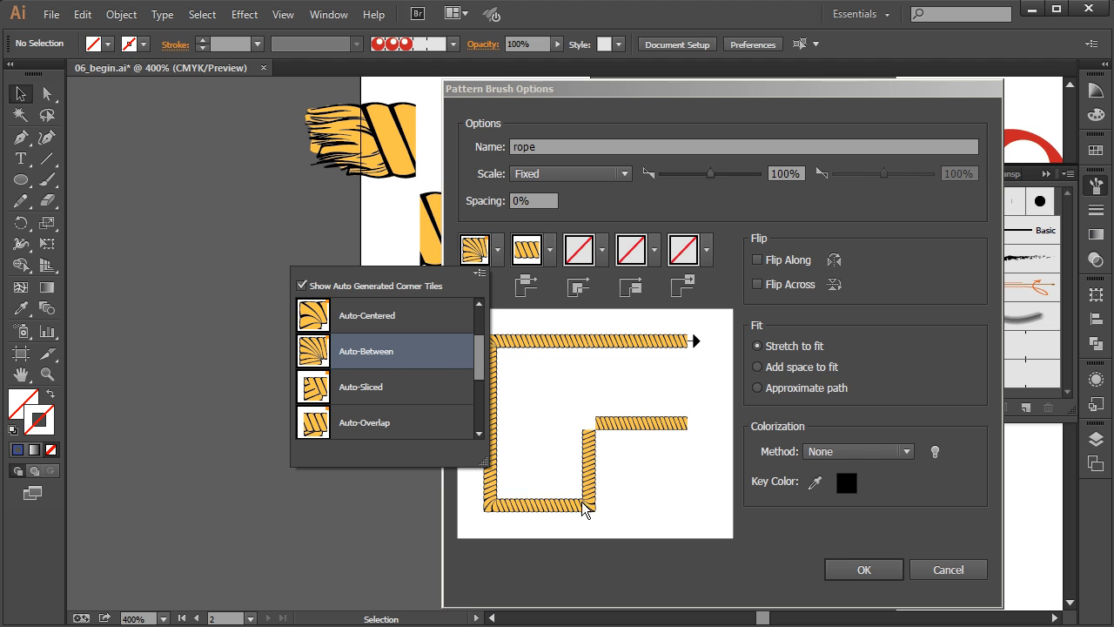
click(327, 388)
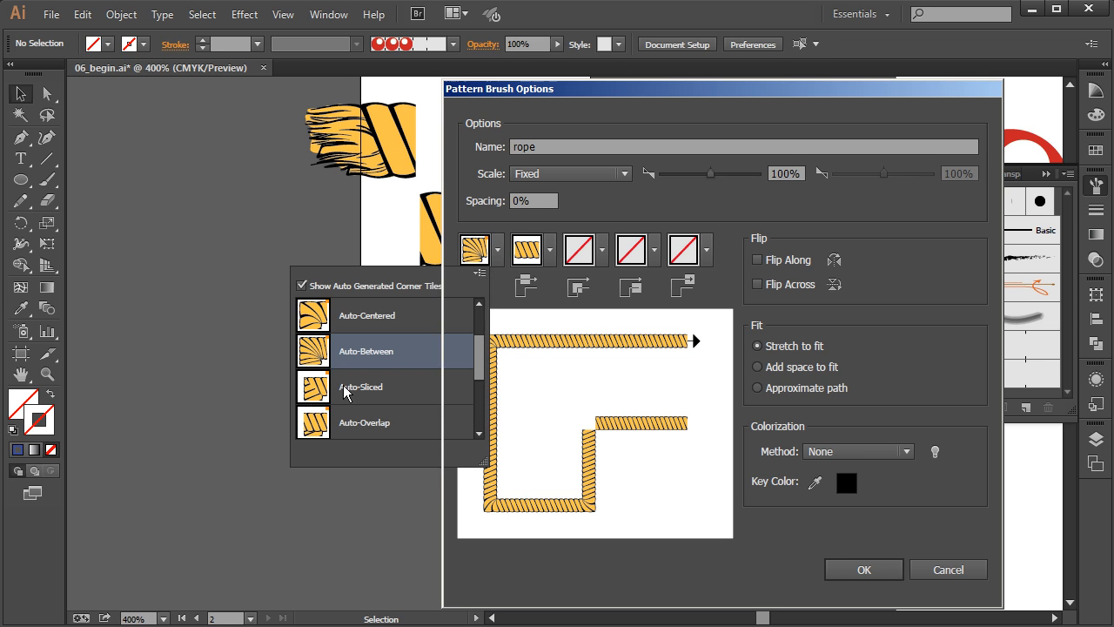
click(498, 250)
click(387, 436)
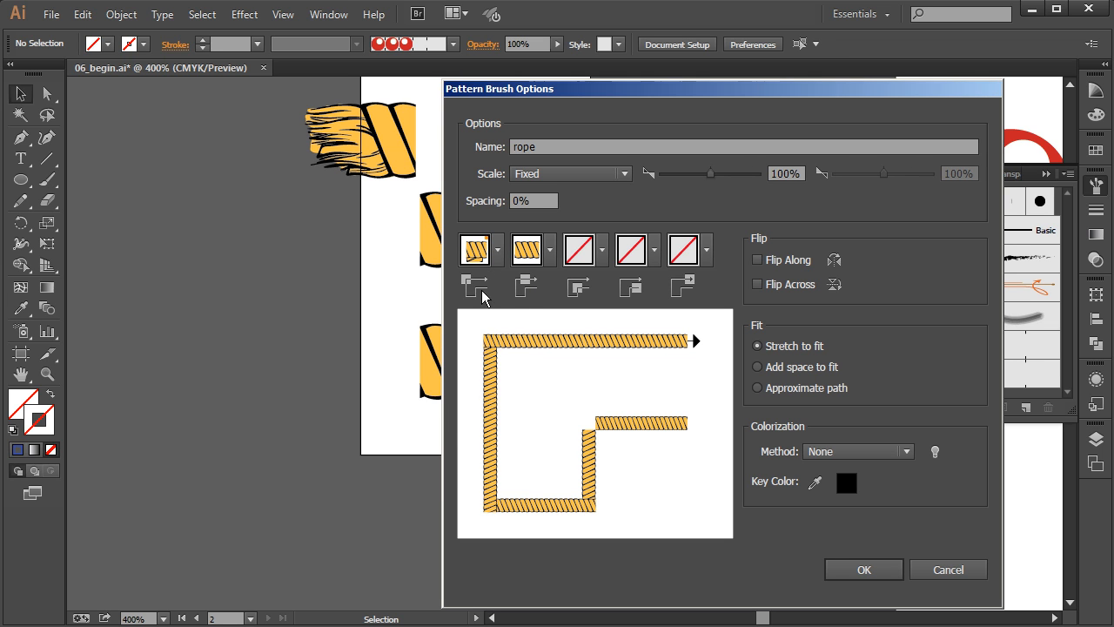
click(498, 249)
click(374, 369)
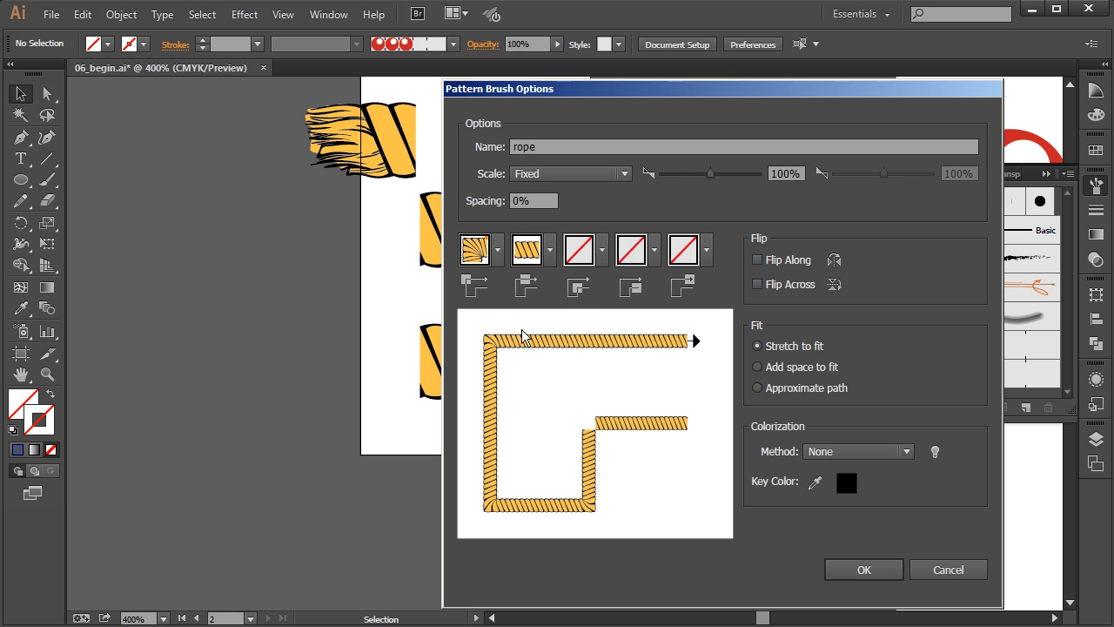
- Set the rope brush's inner corner tile to Auto-Between and its start tile to the "end" swatch
click(586, 255)
click(499, 425)
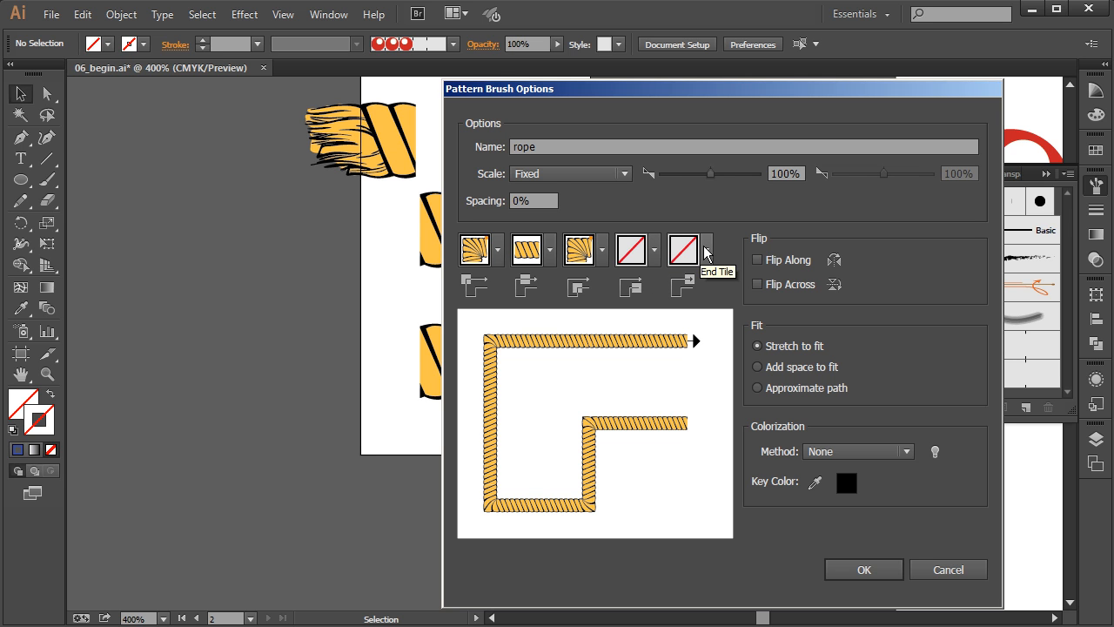
click(654, 250)
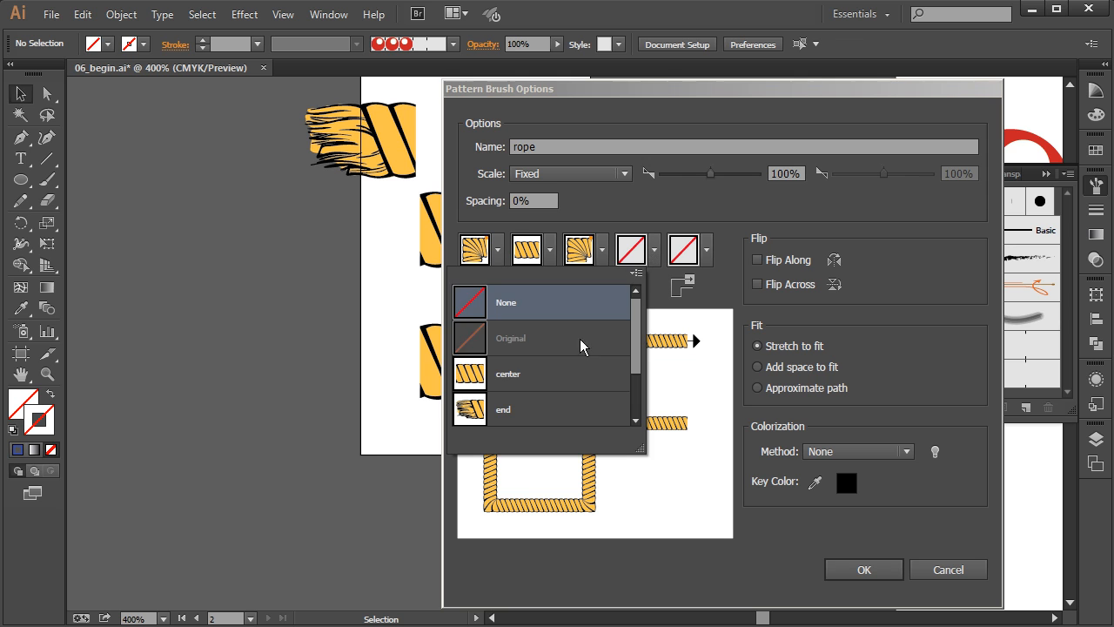
scroll(636, 354, down, 2)
click(545, 407)
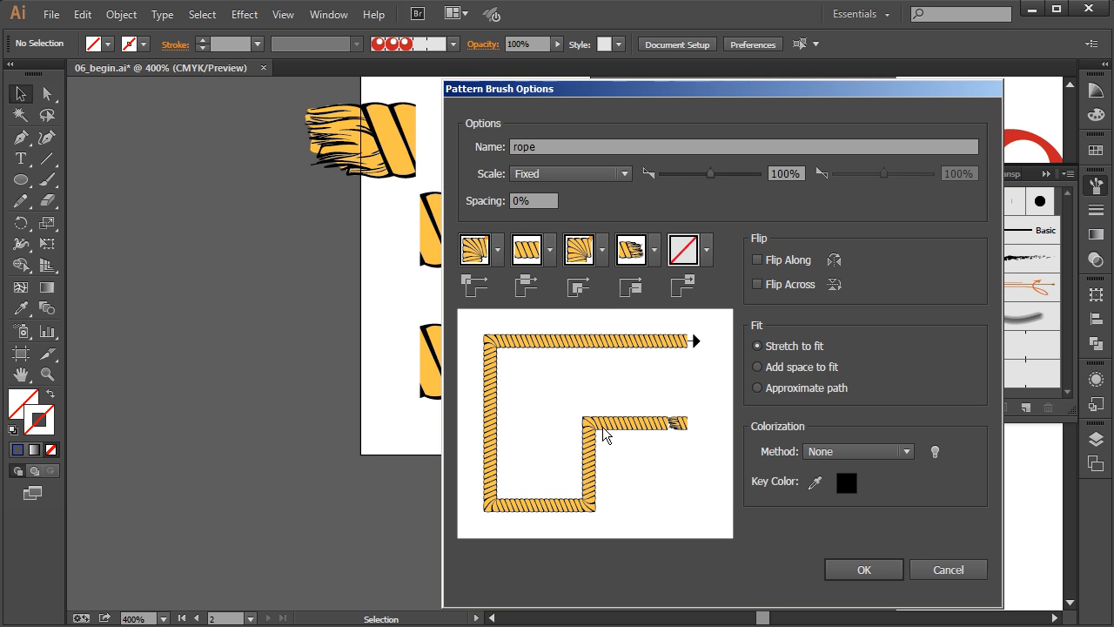
click(653, 250)
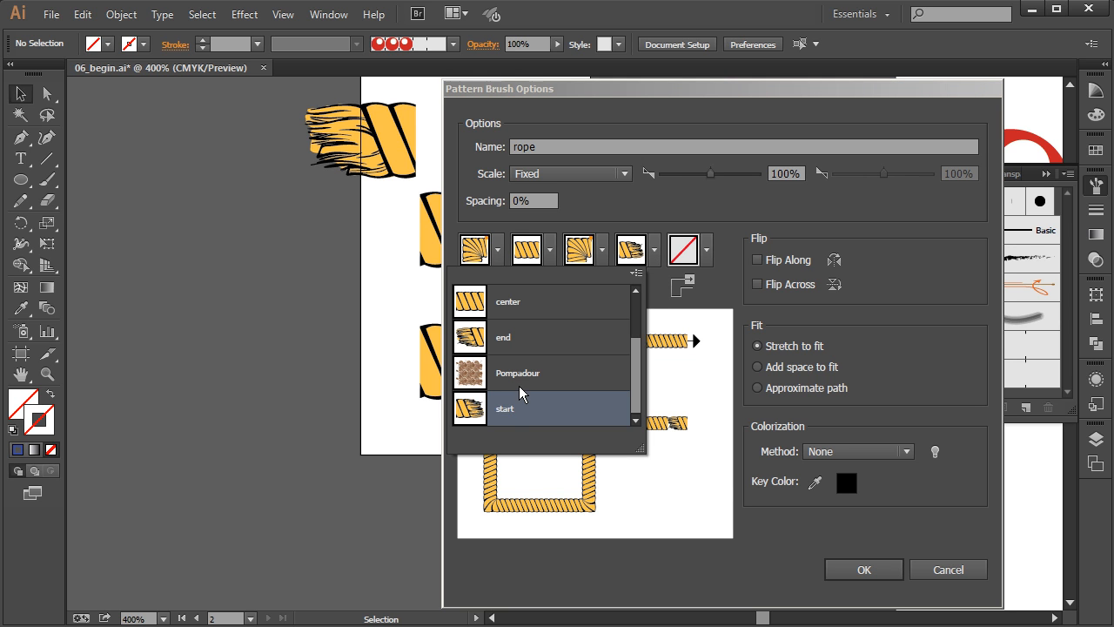
click(523, 343)
click(655, 254)
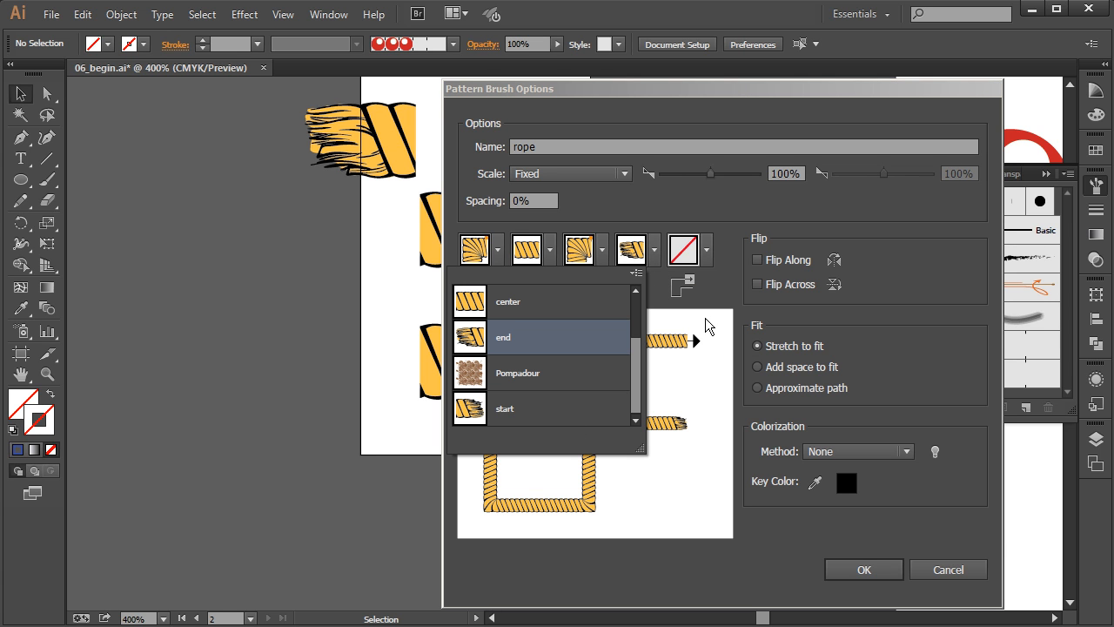
- Assign the "start" swatch to the rope brush's end tile and save the new brush
click(706, 250)
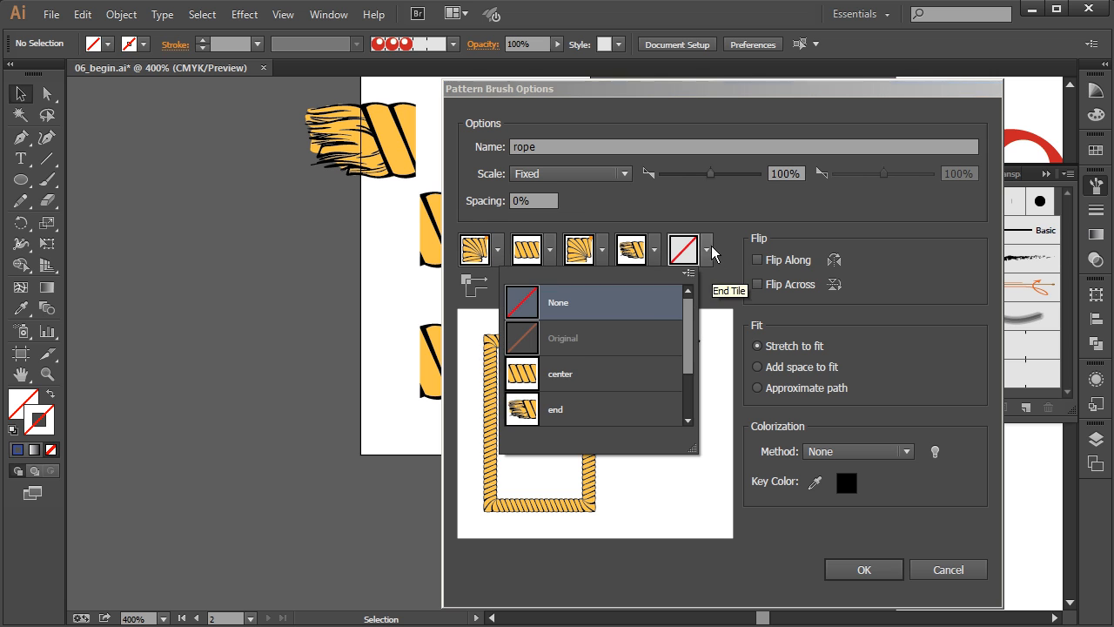
click(600, 411)
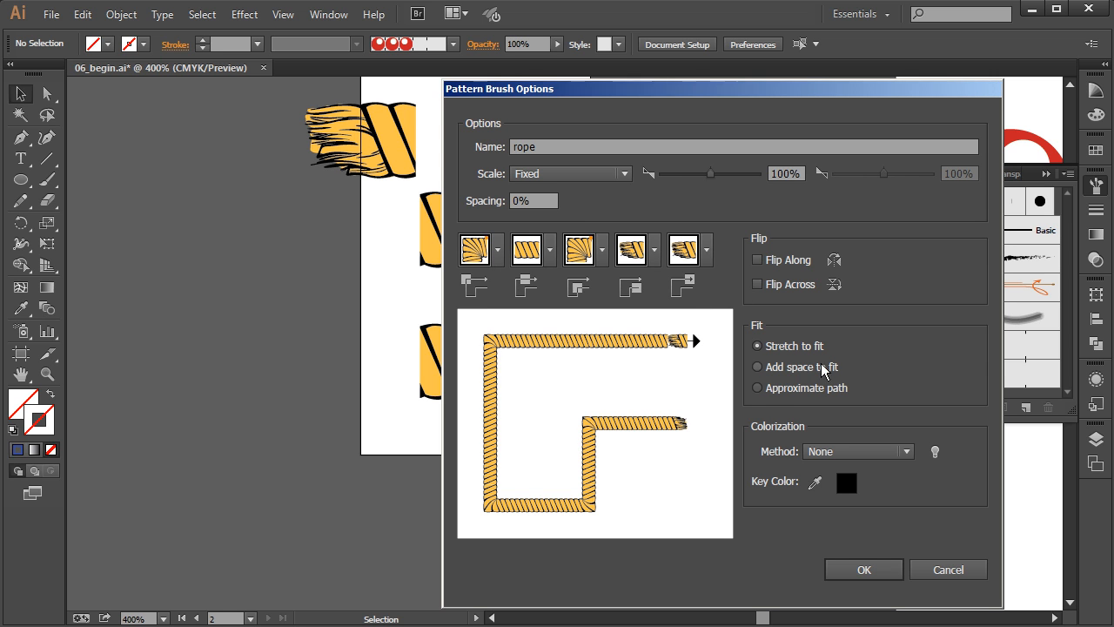
click(706, 250)
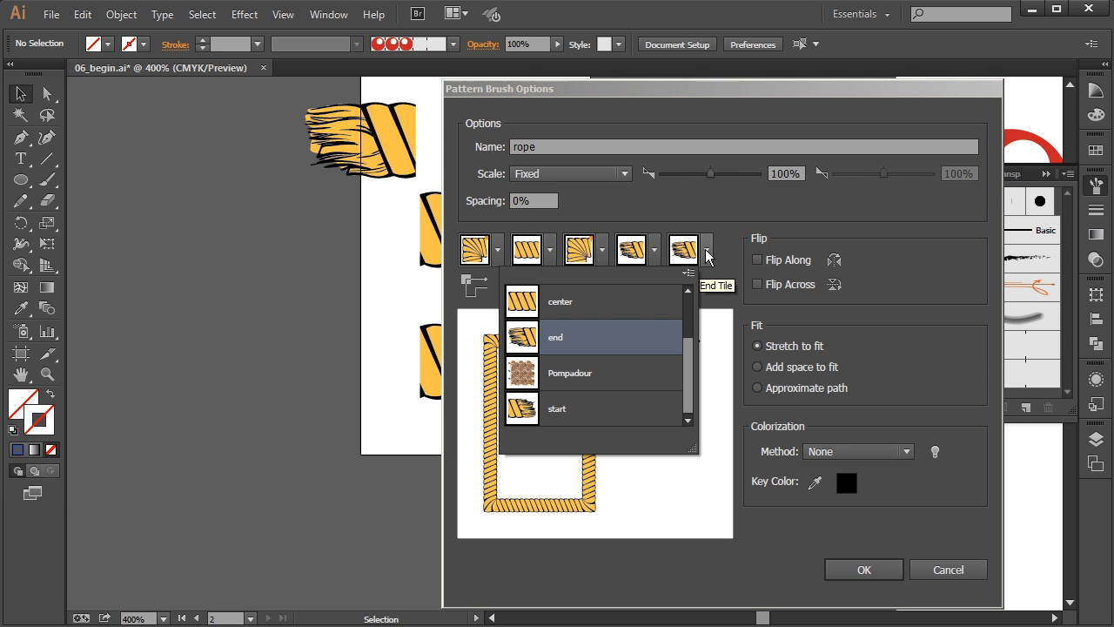
click(578, 414)
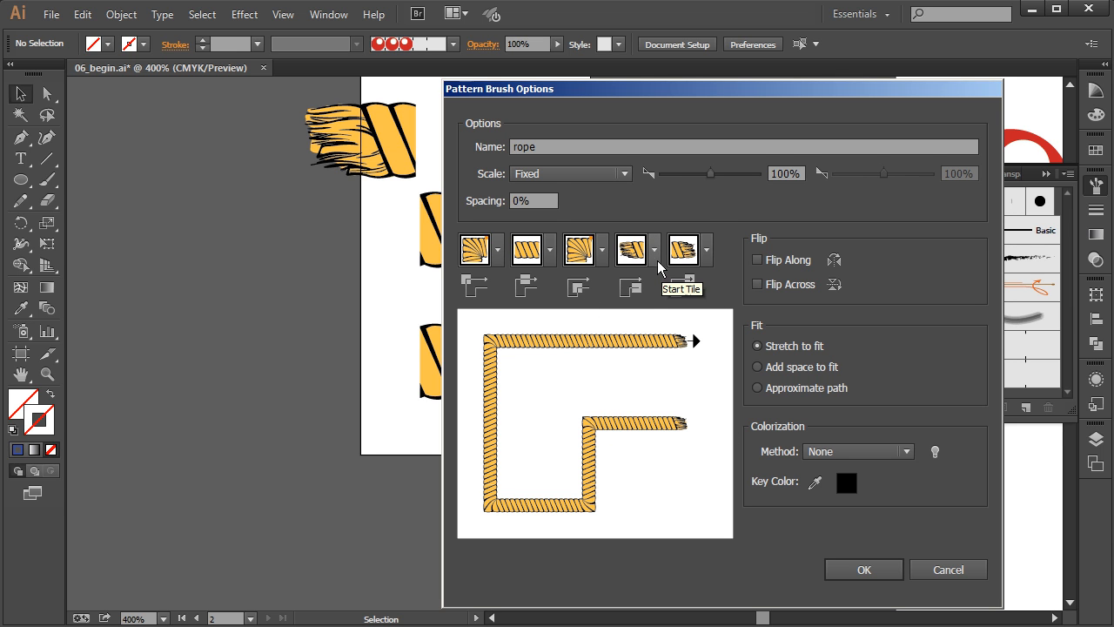
click(705, 250)
click(642, 245)
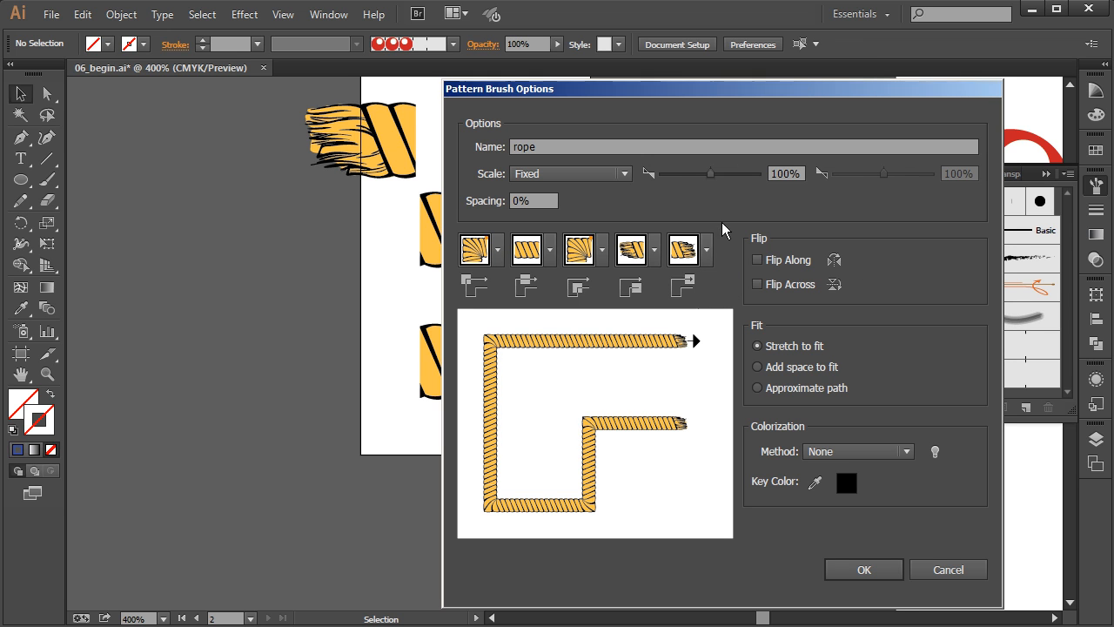
click(653, 251)
click(754, 269)
click(868, 571)
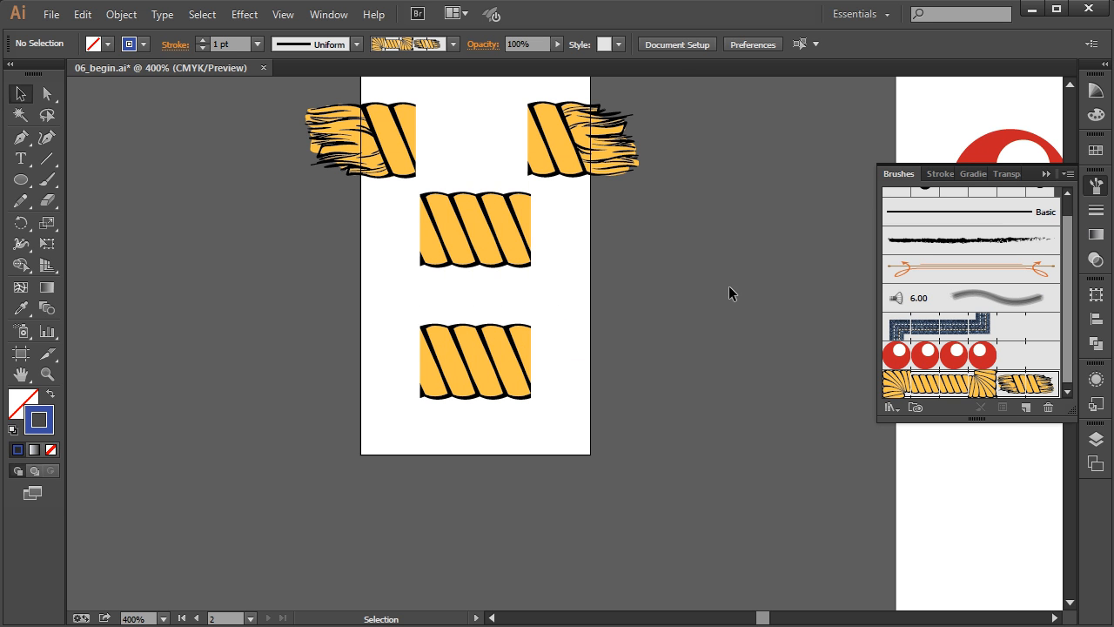
- Paint a large S-shaped rope stroke on the big artboard with the Paintbrush tool
drag(722, 391, 293, 385)
key(ctrl+minus)
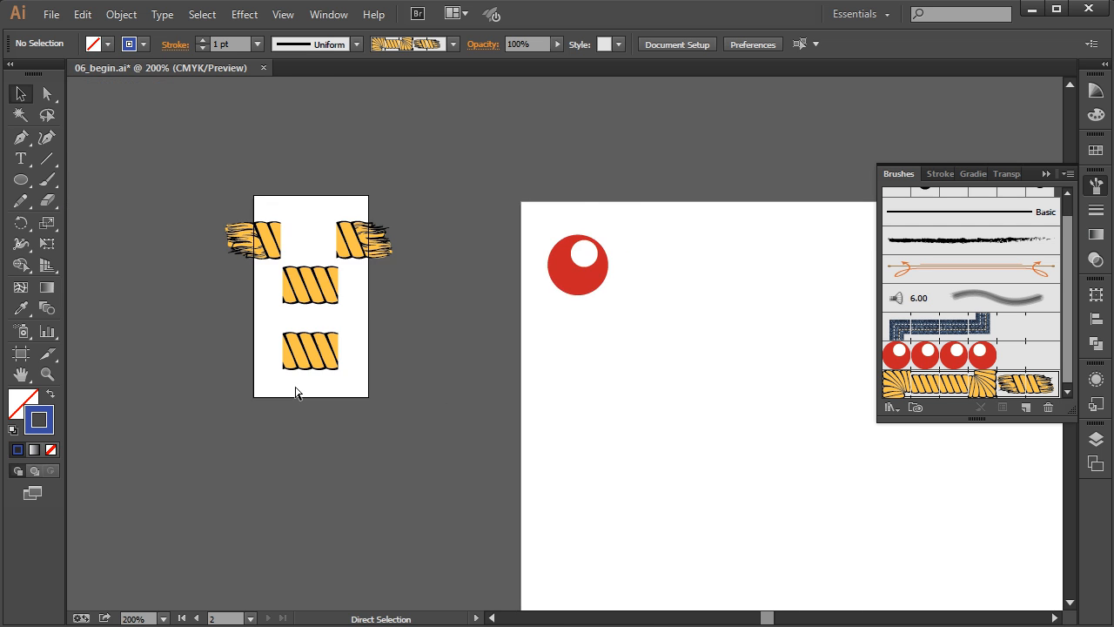
drag(765, 471, 455, 374)
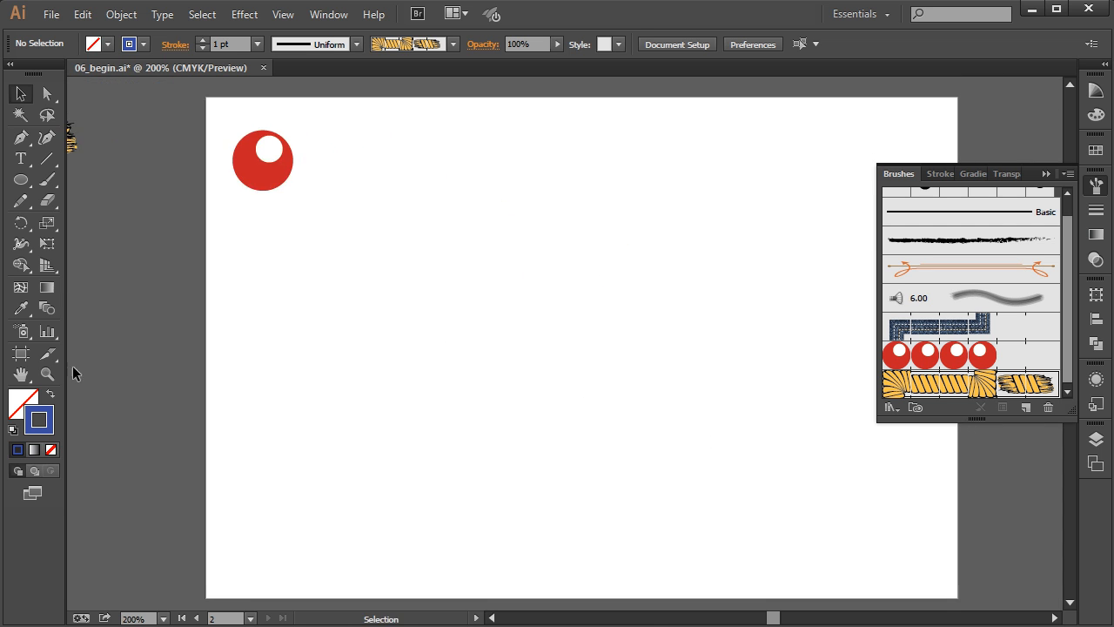
click(47, 179)
mouse_move(693, 295)
mouse_down()
mouse_move(683, 270)
mouse_move(591, 203)
mouse_move(483, 208)
mouse_move(420, 258)
mouse_move(562, 351)
mouse_move(677, 459)
mouse_move(289, 459)
mouse_up()
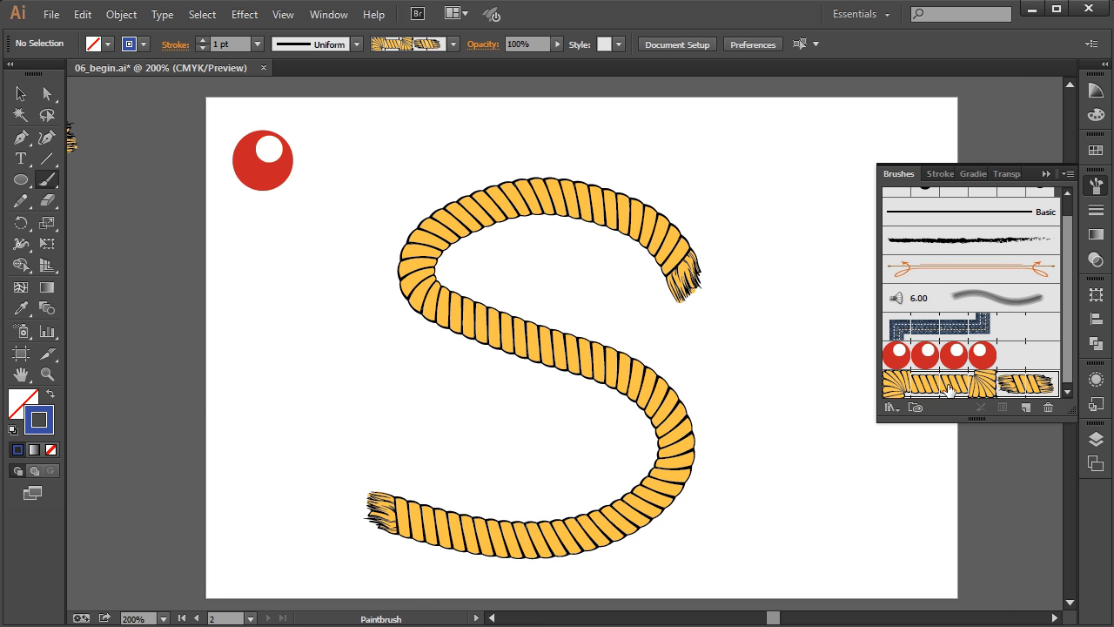
- Reopen the rope brush's options and reduce its fixed scale to 71%, with the artwork preview on
double_click(1030, 378)
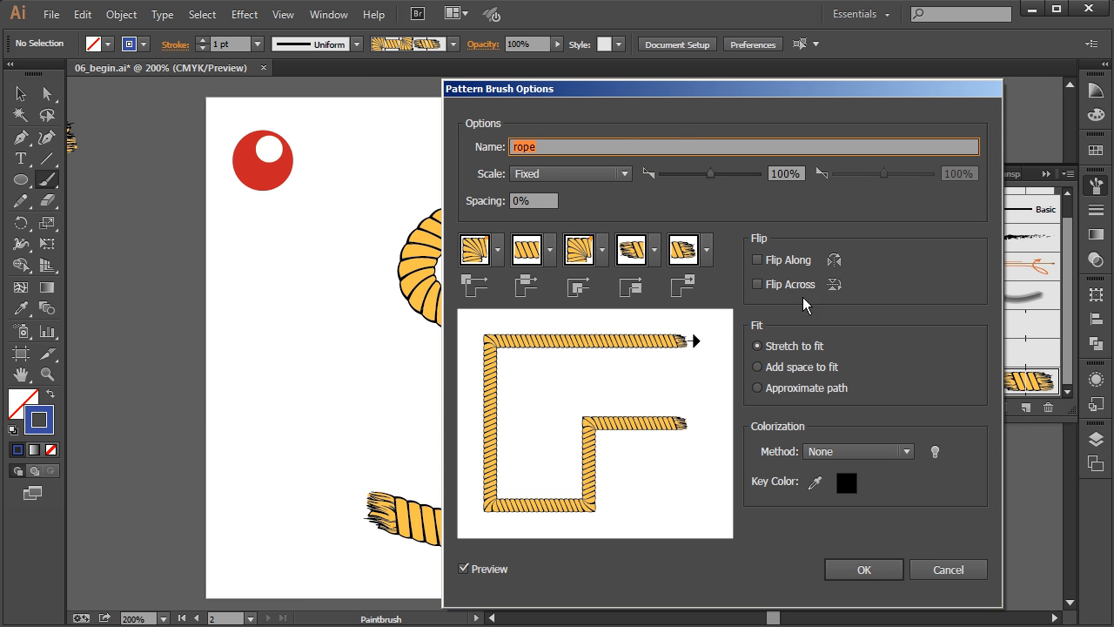
drag(616, 87, 737, 75)
drag(833, 168, 820, 168)
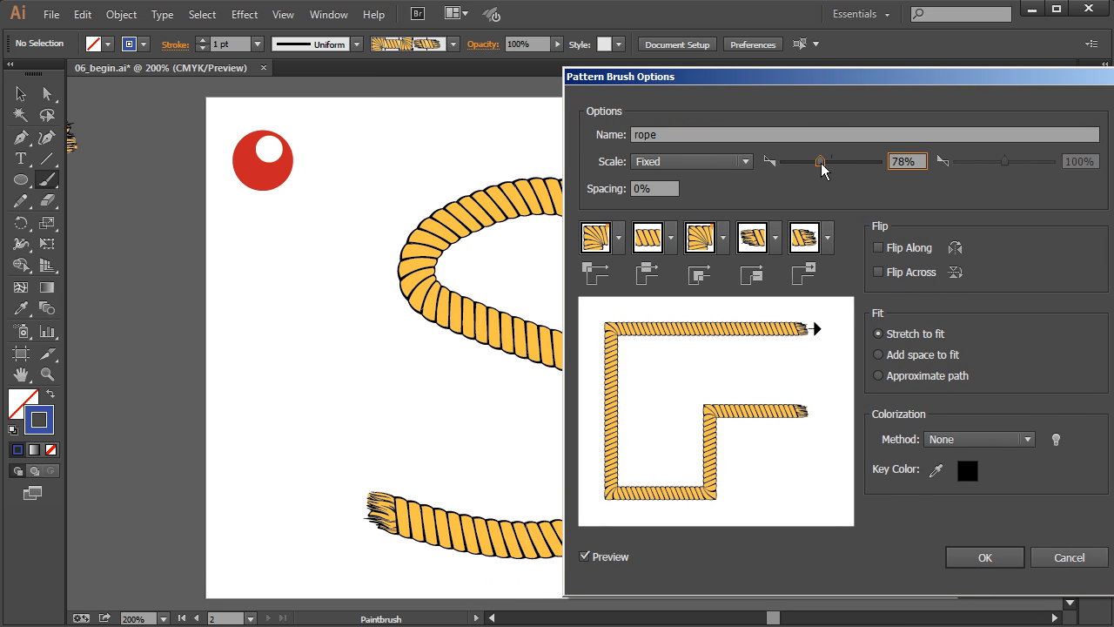
mouse_move(710, 80)
mouse_down()
mouse_move(720, 80)
mouse_move(675, 76)
mouse_move(685, 73)
mouse_up()
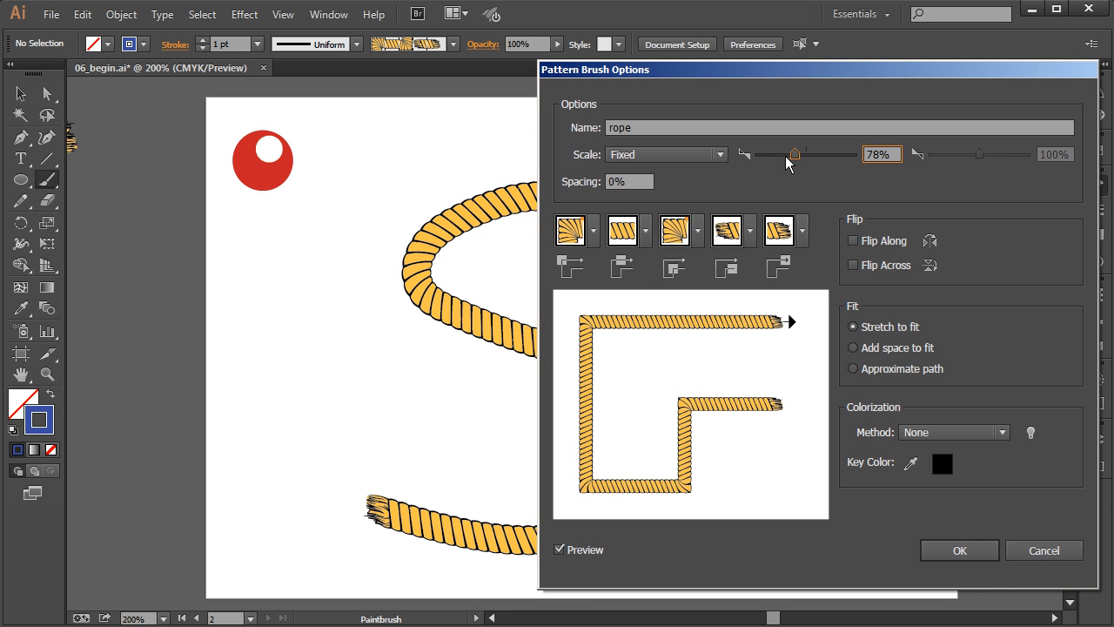
mouse_move(793, 160)
mouse_down()
mouse_move(779, 157)
mouse_move(793, 161)
mouse_up()
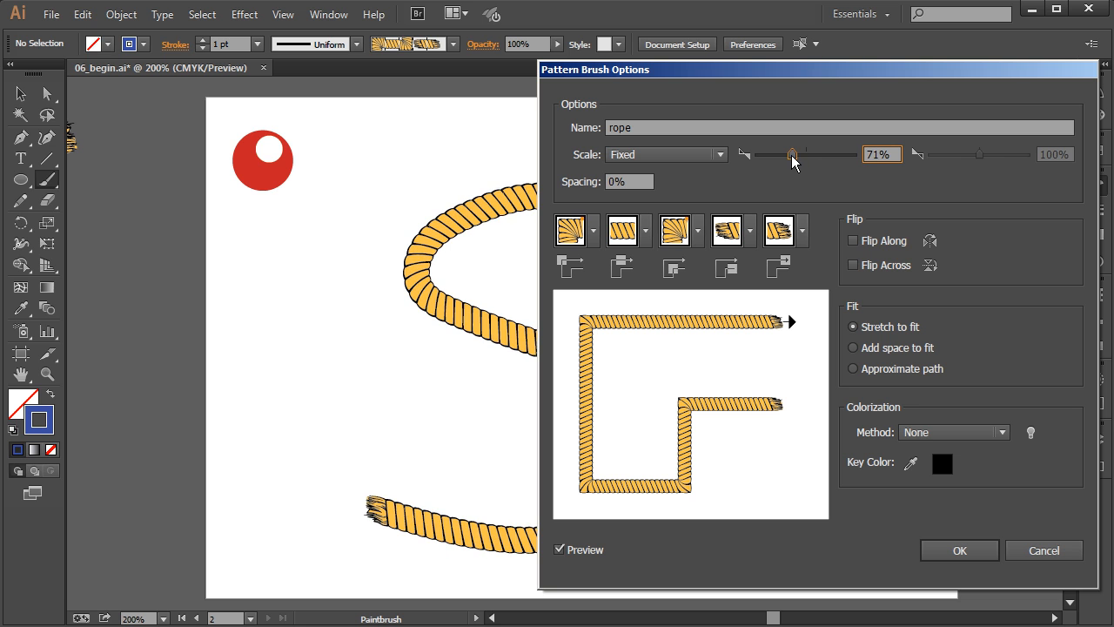
- Try the Tints, Tints and Shades, and Hue Shift colorization methods on the rope brush with the preview on
click(924, 433)
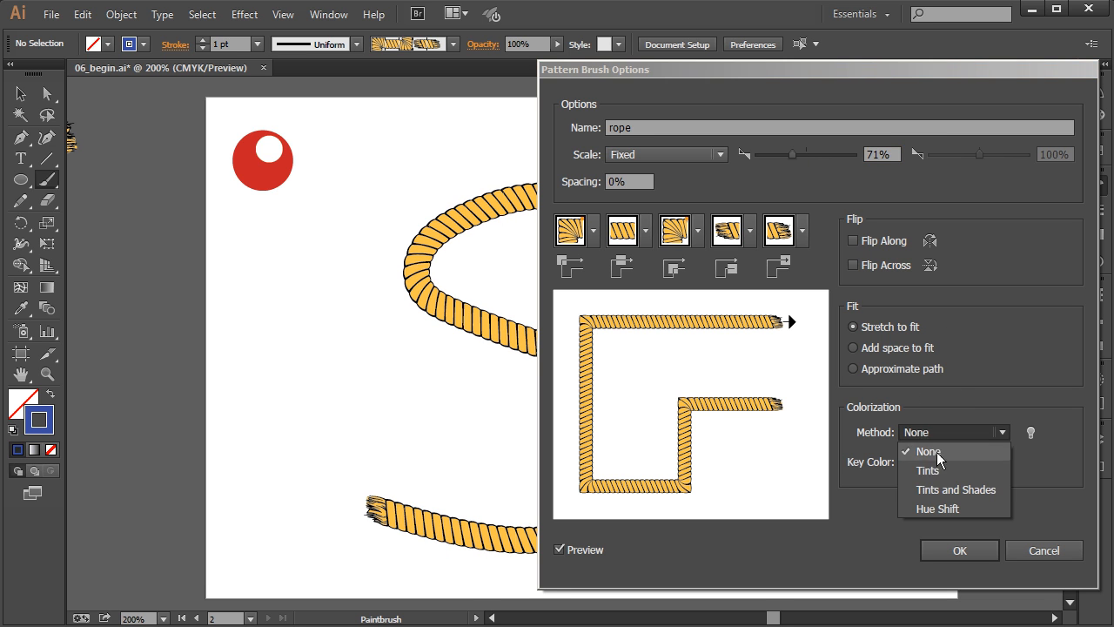
click(942, 470)
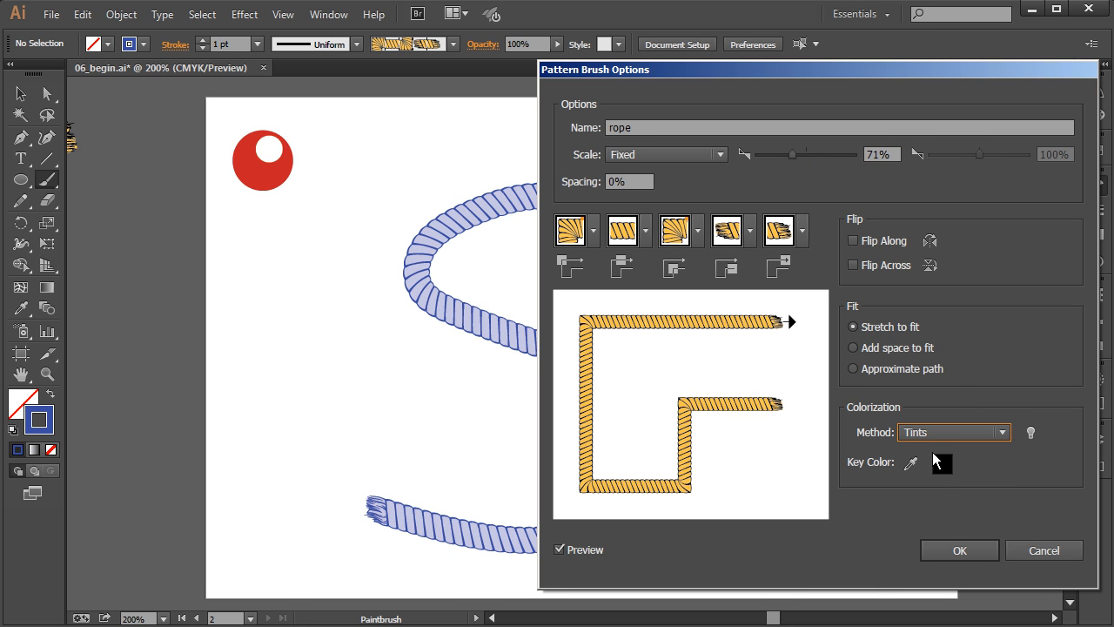
click(941, 430)
click(938, 488)
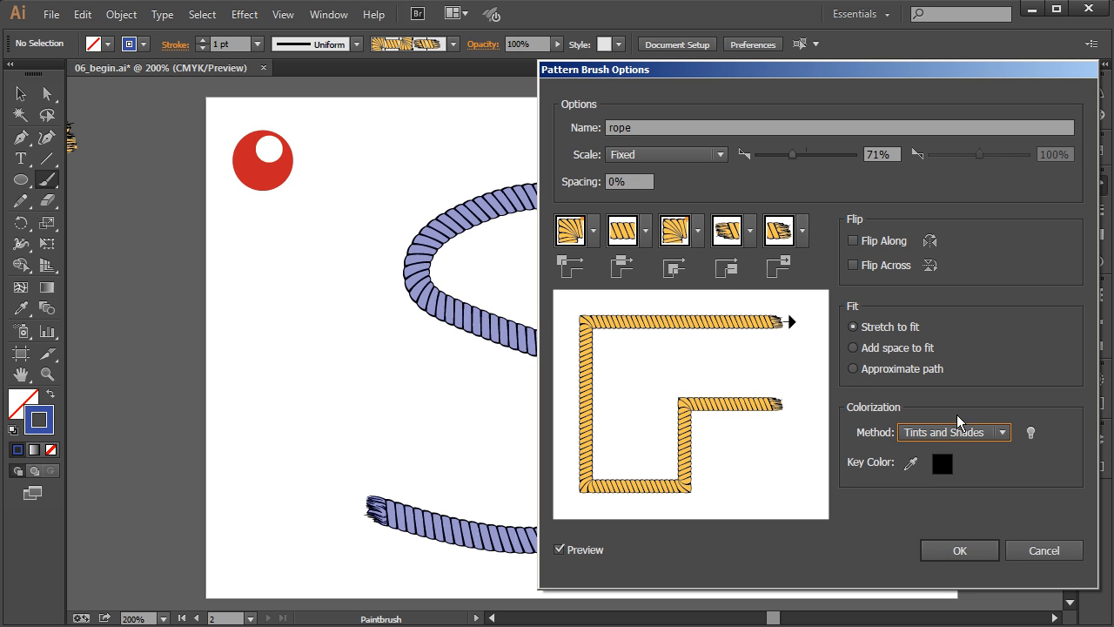
click(968, 432)
click(955, 470)
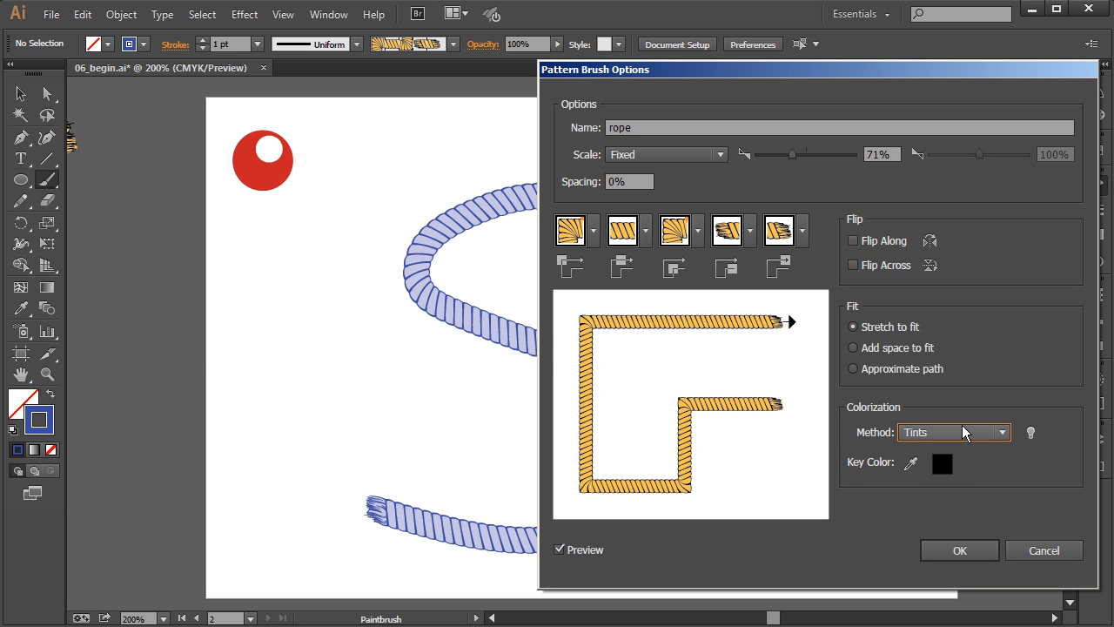
click(940, 432)
click(950, 511)
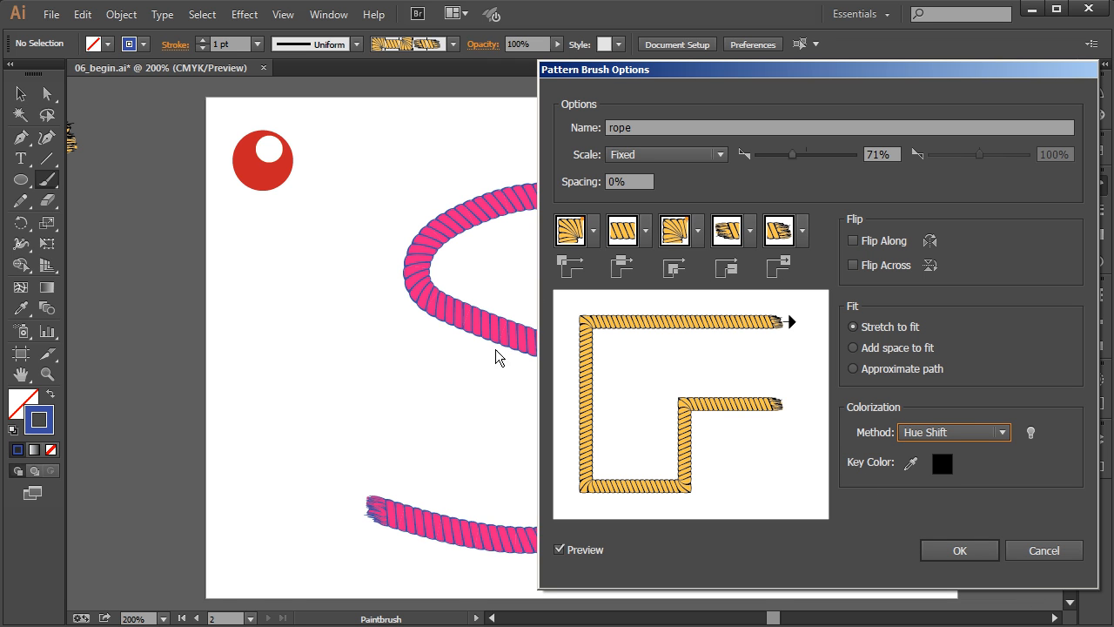
- Set the rope brush's colorization method to Tints and Shades and apply the changes to the existing strokes
click(979, 431)
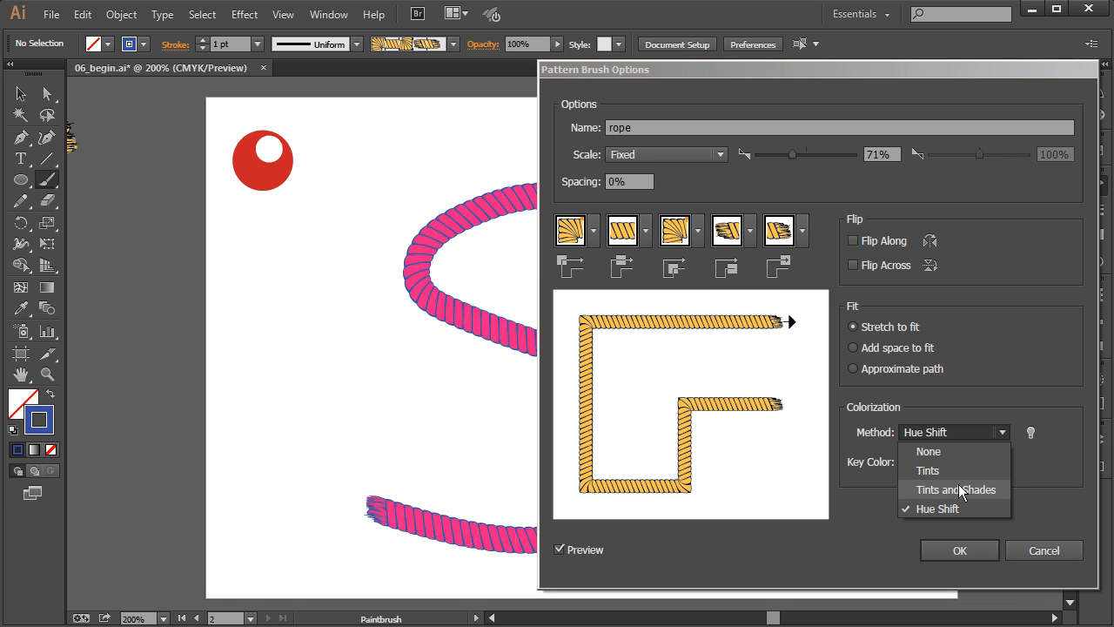
click(948, 489)
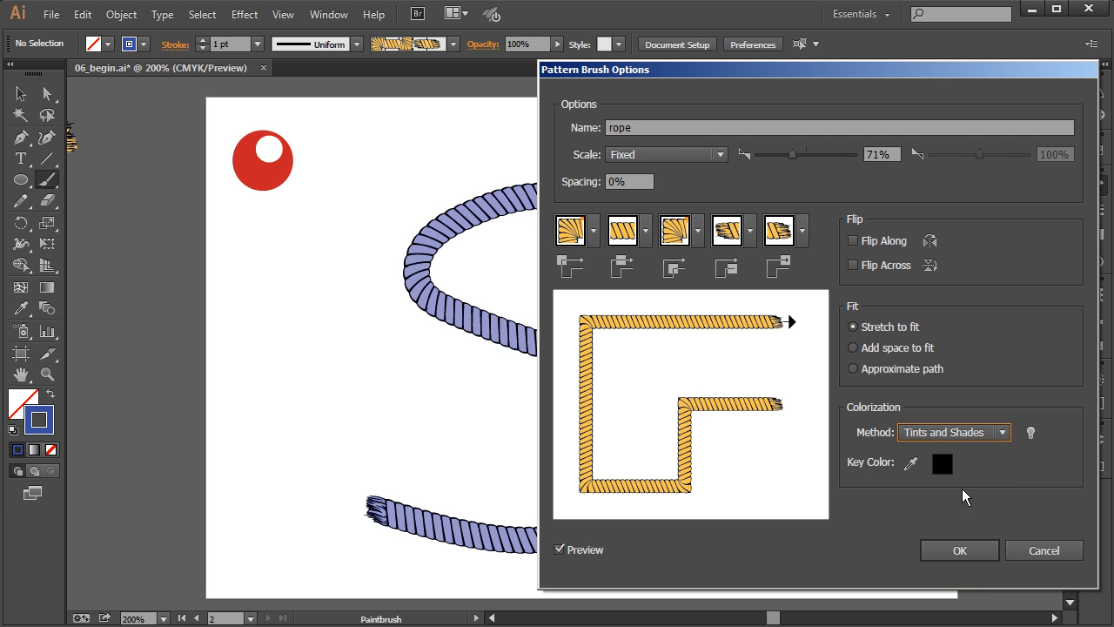
click(972, 551)
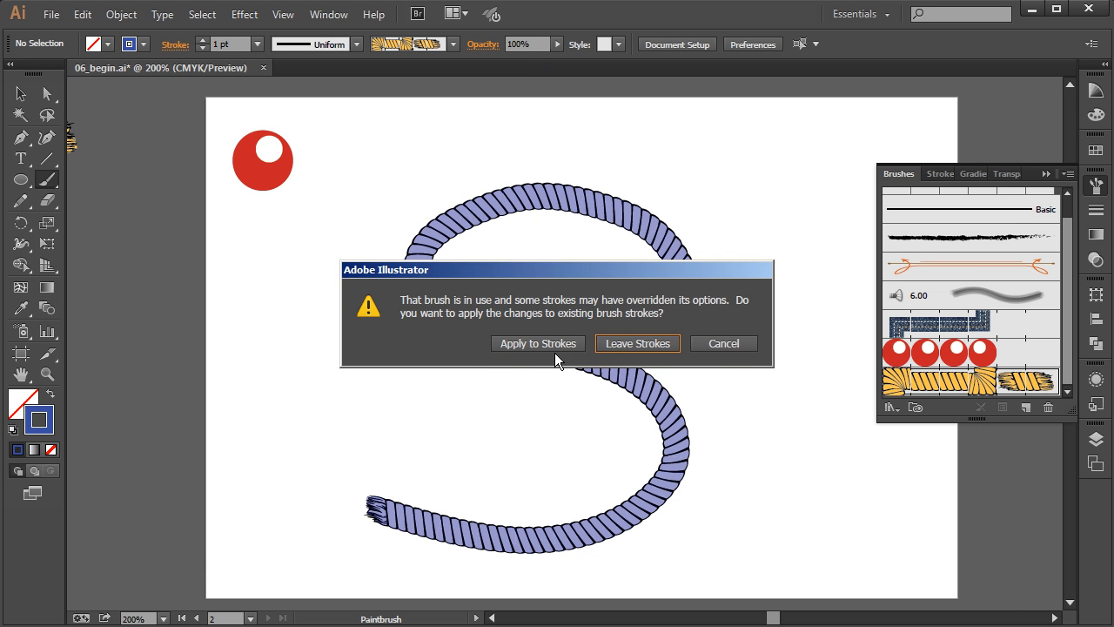
click(534, 345)
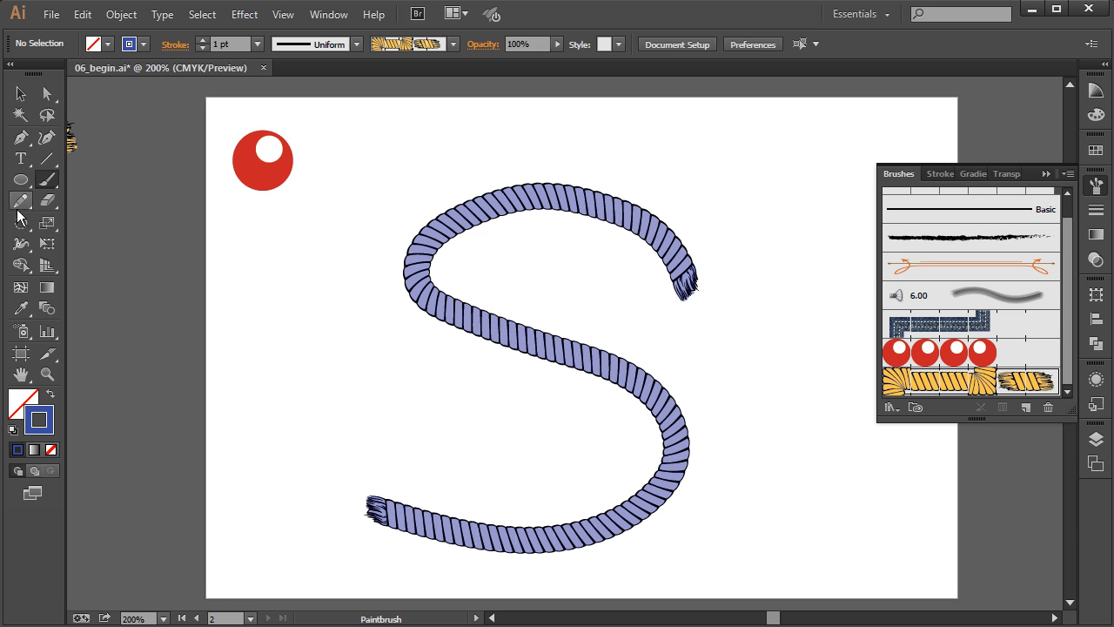
- Draw a tall rectangle on the artboard beside the S-shaped rope and apply the rope brush to its outline
click(21, 180)
drag(21, 180, 83, 180)
mouse_move(678, 123)
mouse_down()
mouse_move(810, 283)
mouse_move(876, 443)
mouse_up()
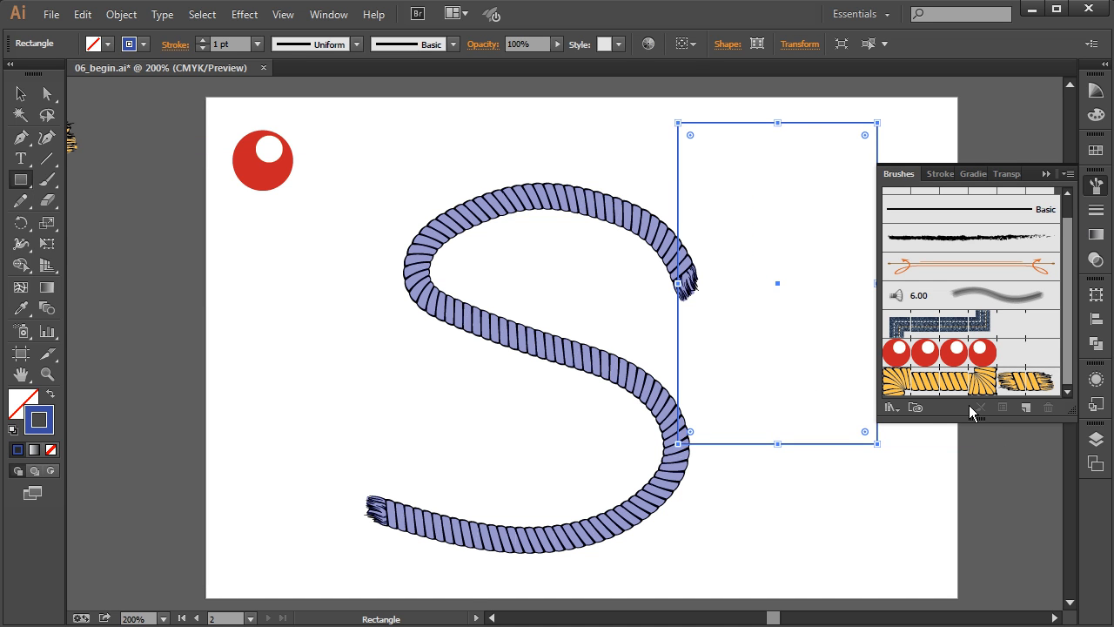
click(1008, 379)
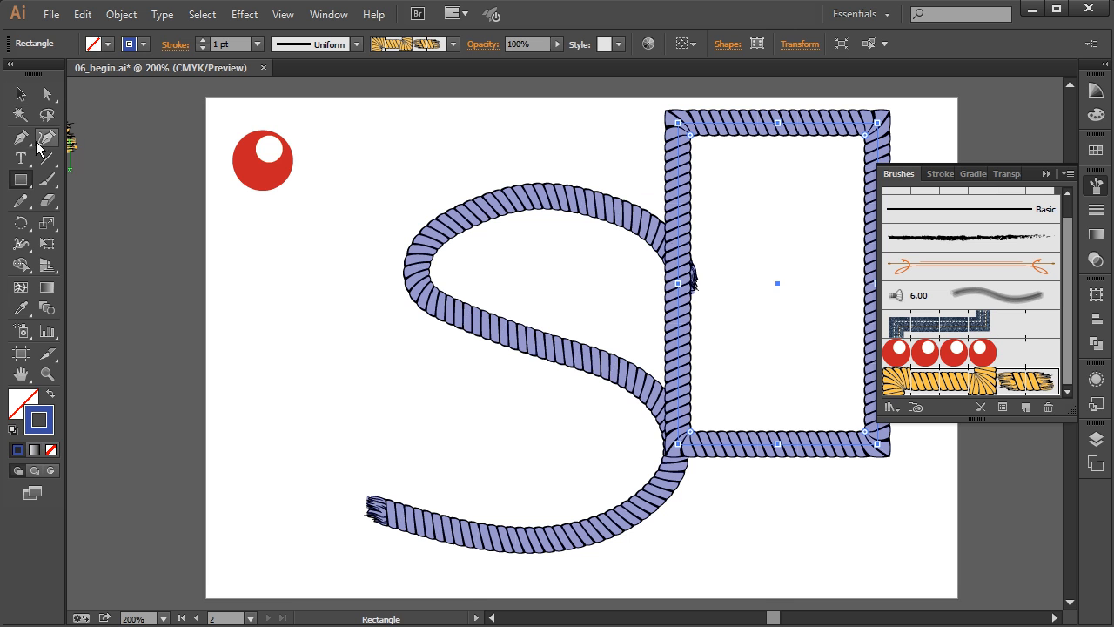
- Move the S-shaped rope left, clear of the rectangle, and shift the rope rectangle slightly down and left, leaving nothing selected
key(v)
drag(449, 228, 353, 237)
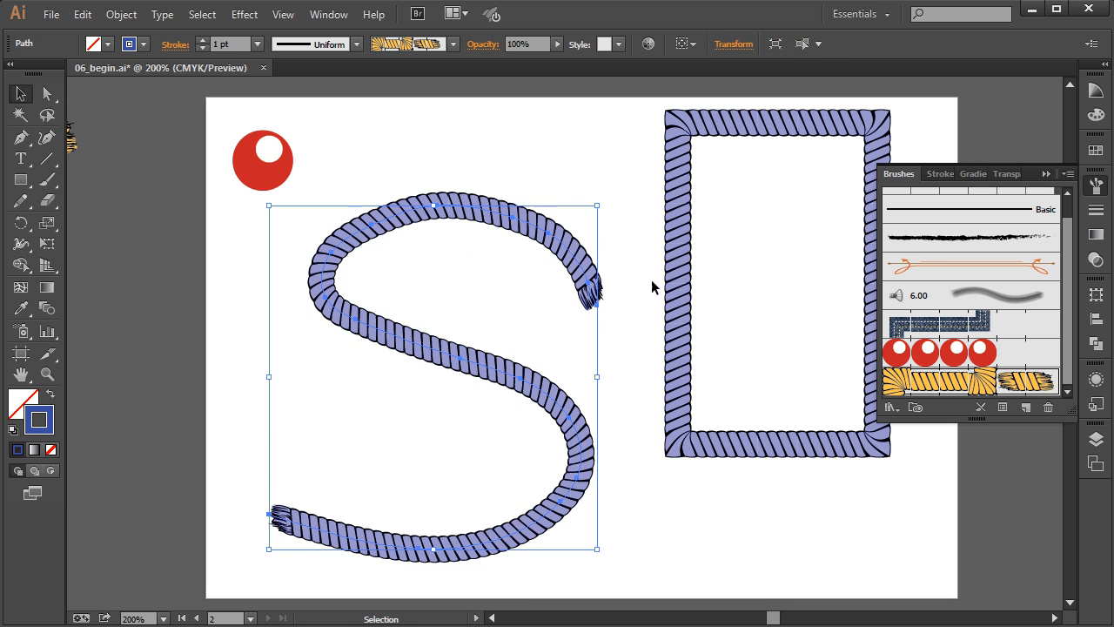
drag(797, 129, 768, 169)
click(1045, 159)
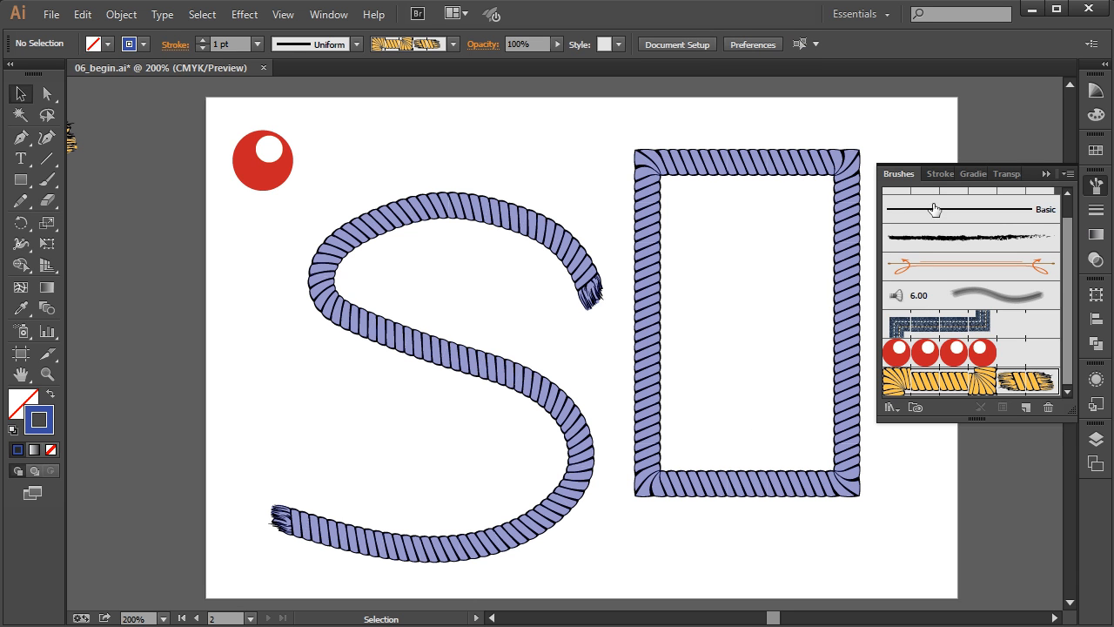
click(1044, 173)
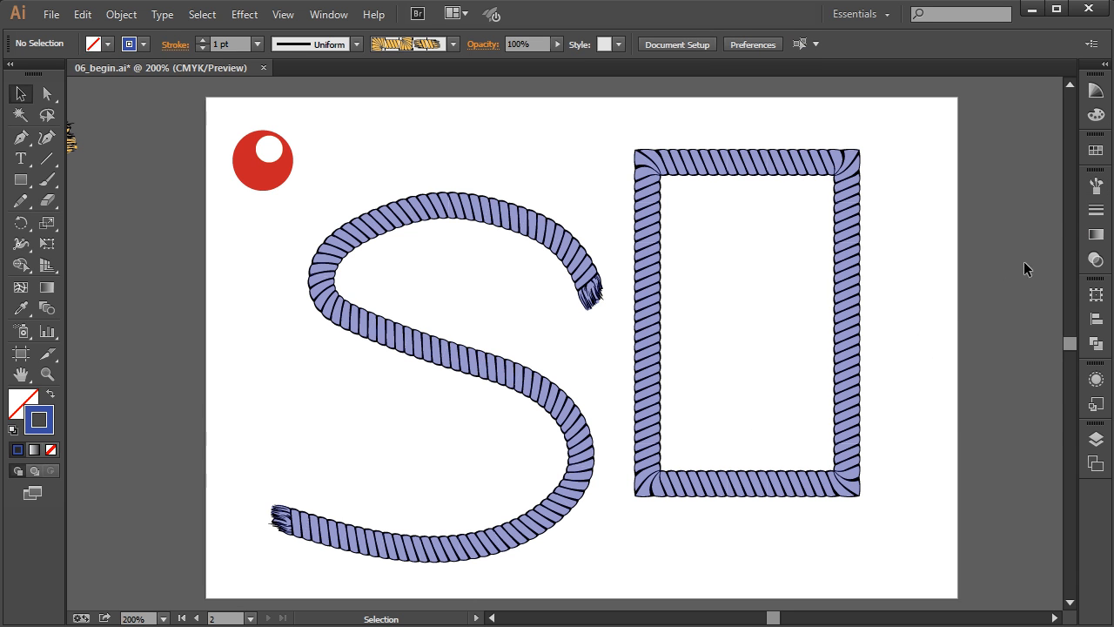